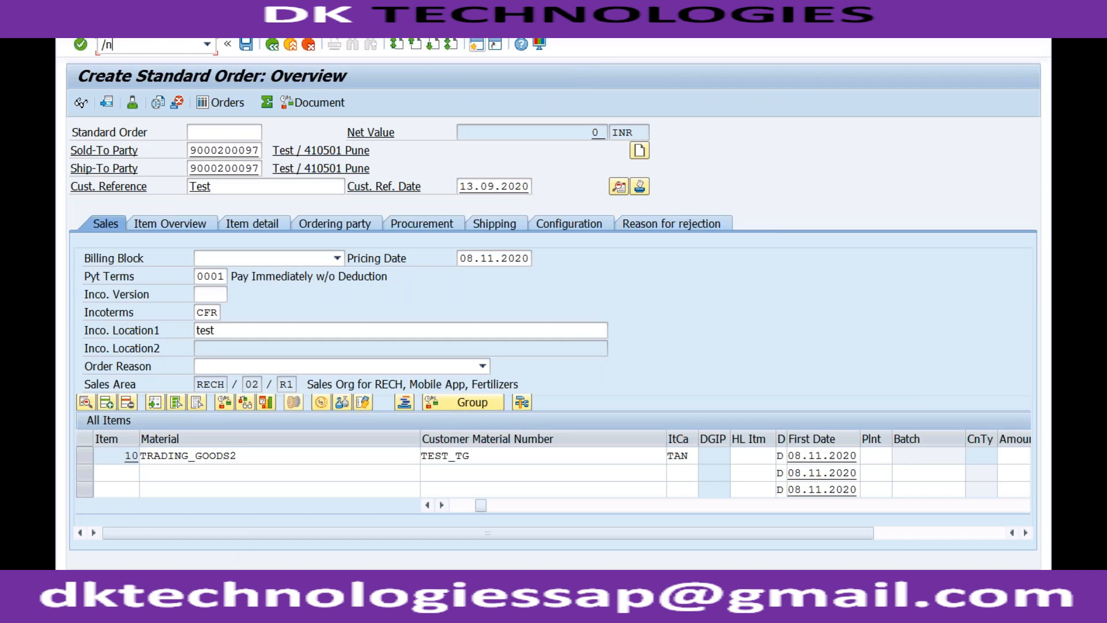
# Start transaction VA01 and continue with order type OR for sales area RECH / 02 / R1
pyautogui.write('va01')
pyautogui.press('Return')
pyautogui.press('Return')
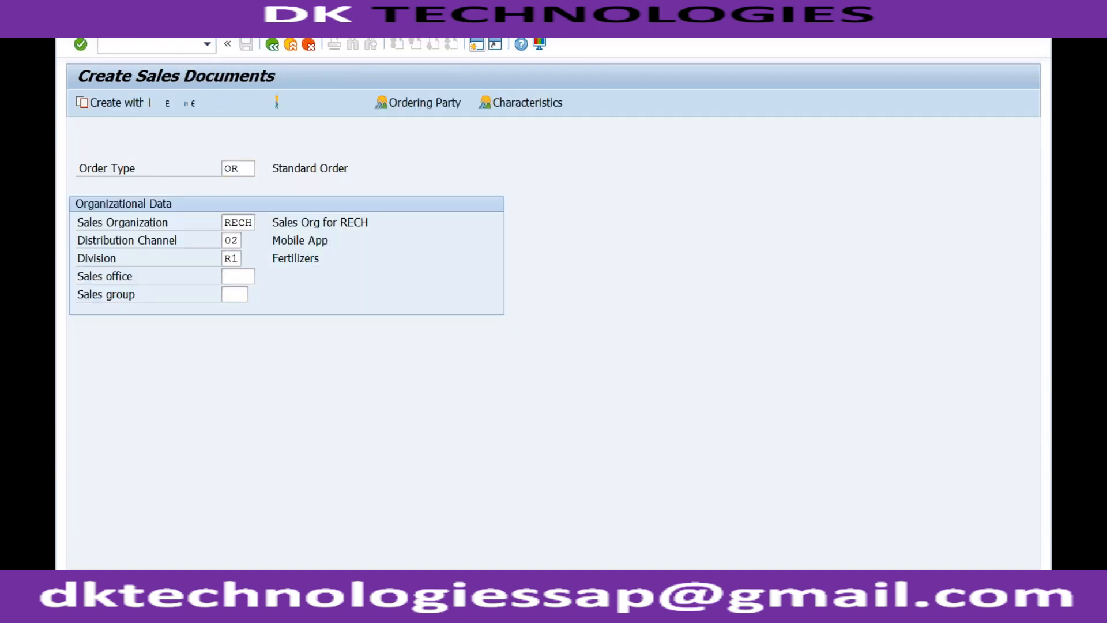
# Enter the sold-to party's customer number and set the customer reference to Test
pyautogui.press('space')
pyautogui.press('Down')
pyautogui.press('Return')
pyautogui.press('Tab')
pyautogui.press('Tab')
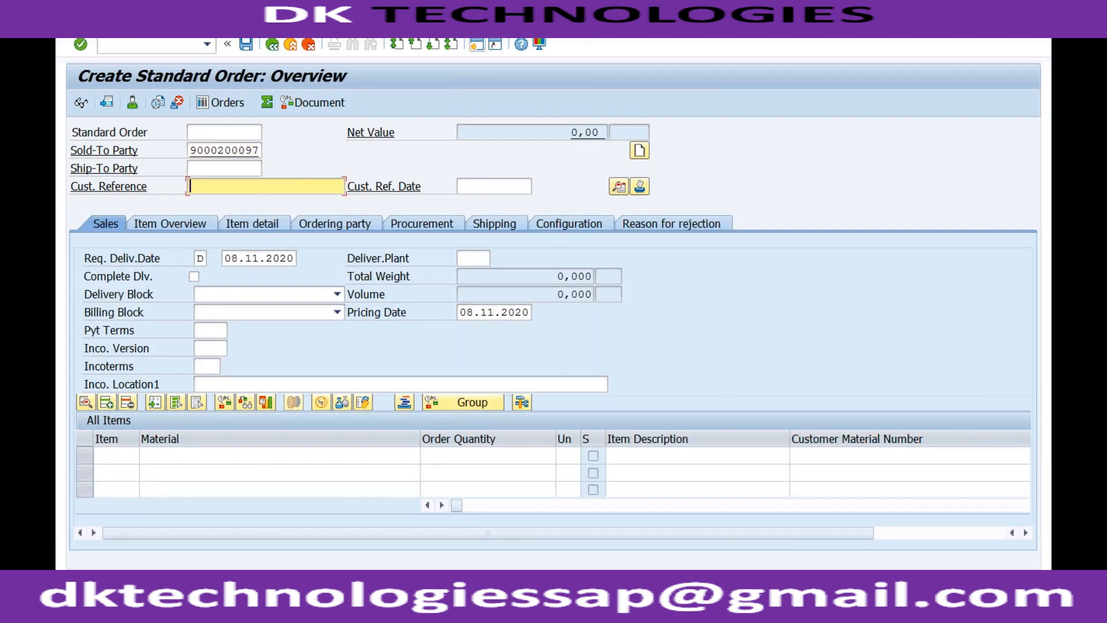
pyautogui.press('space')
pyautogui.press('Down')
pyautogui.press('Tab')
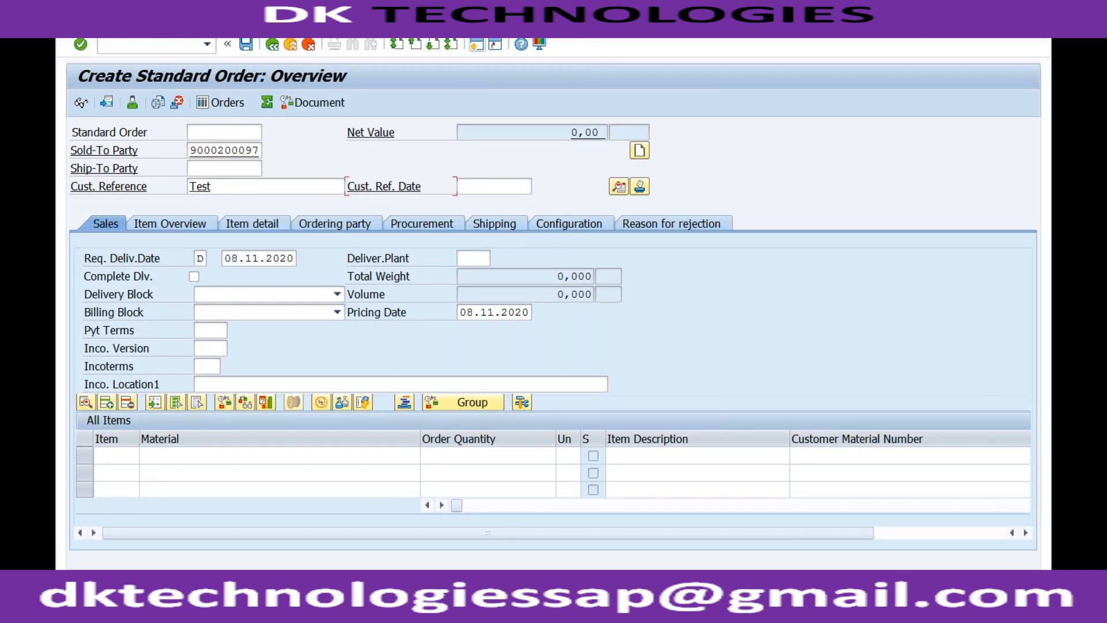
# Set the payment terms to 0001, the Incoterms to CFR and Inco. Location1 to test
pyautogui.click(208, 328)
pyautogui.press('space')
pyautogui.press('Down')
pyautogui.press('Return')
pyautogui.press('Tab')
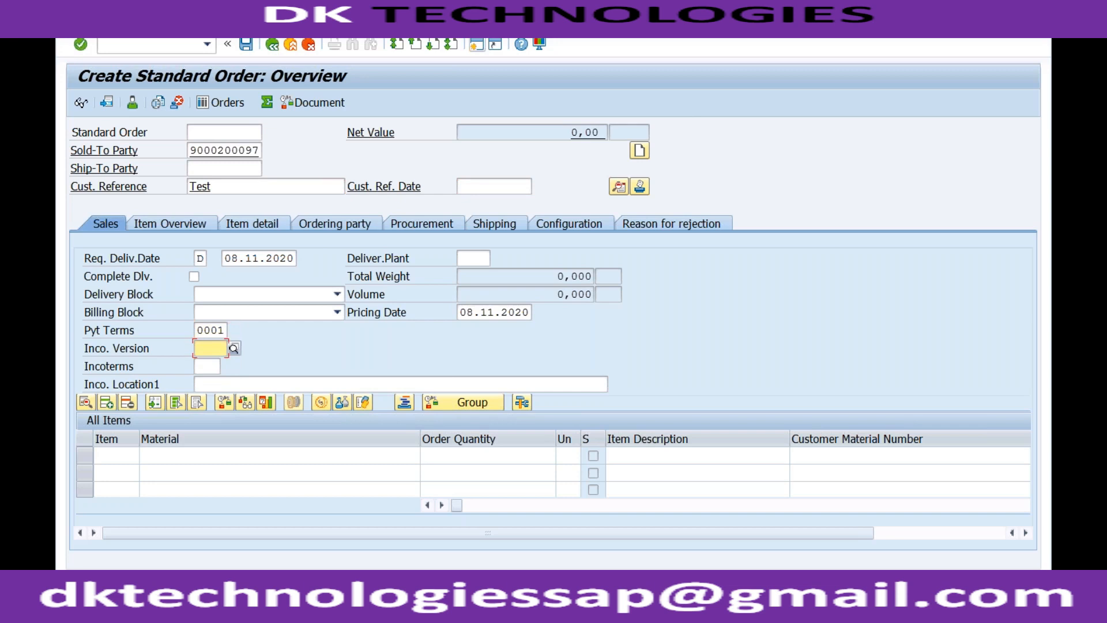
pyautogui.press('Tab')
pyautogui.press('space')
pyautogui.press('Down')
pyautogui.press('Return')
pyautogui.press('Tab')
pyautogui.write('test')
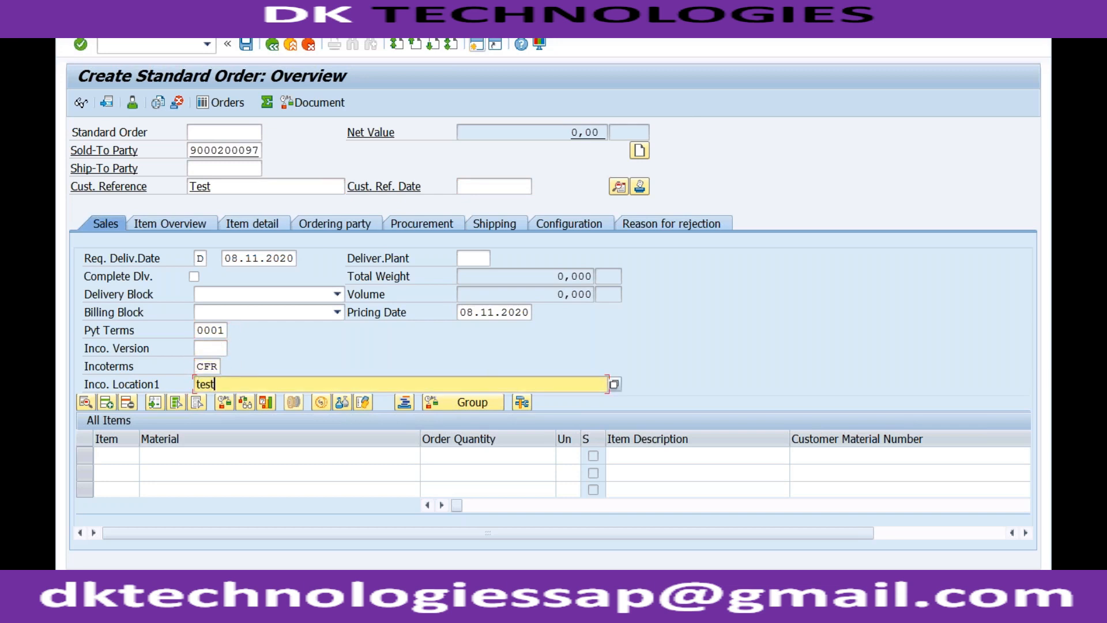
pyautogui.click(192, 452)
pyautogui.press('space')
pyautogui.press('Down')
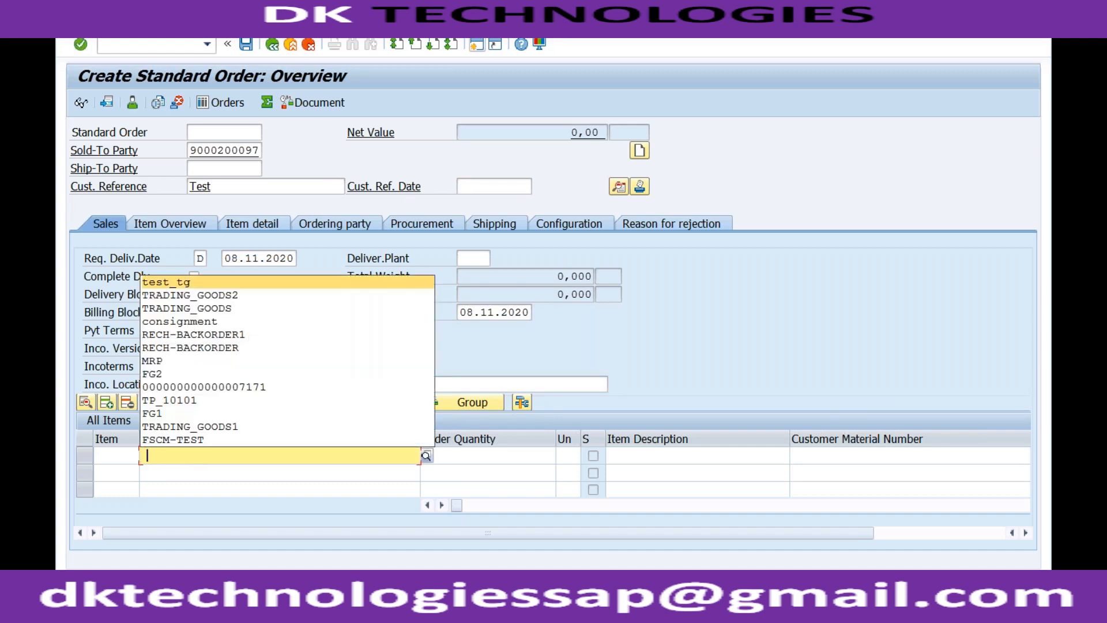
pyautogui.press('Return')
pyautogui.press('Tab')
pyautogui.press('Tab')
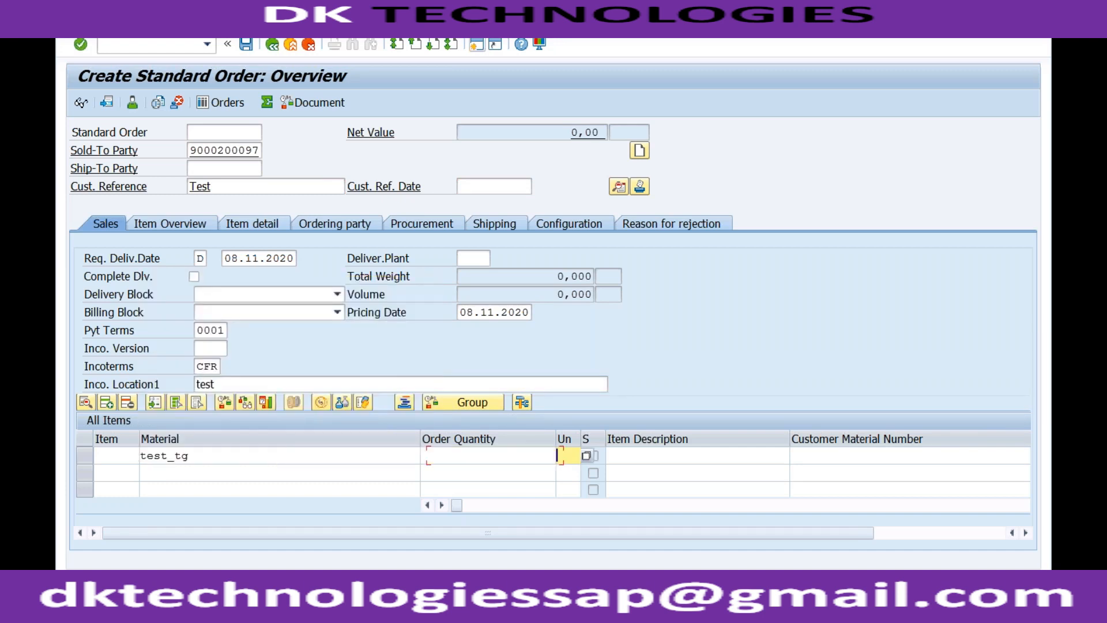
pyautogui.hotkey('shift', 'Tab')
pyautogui.hotkey('shift', 'Tab')
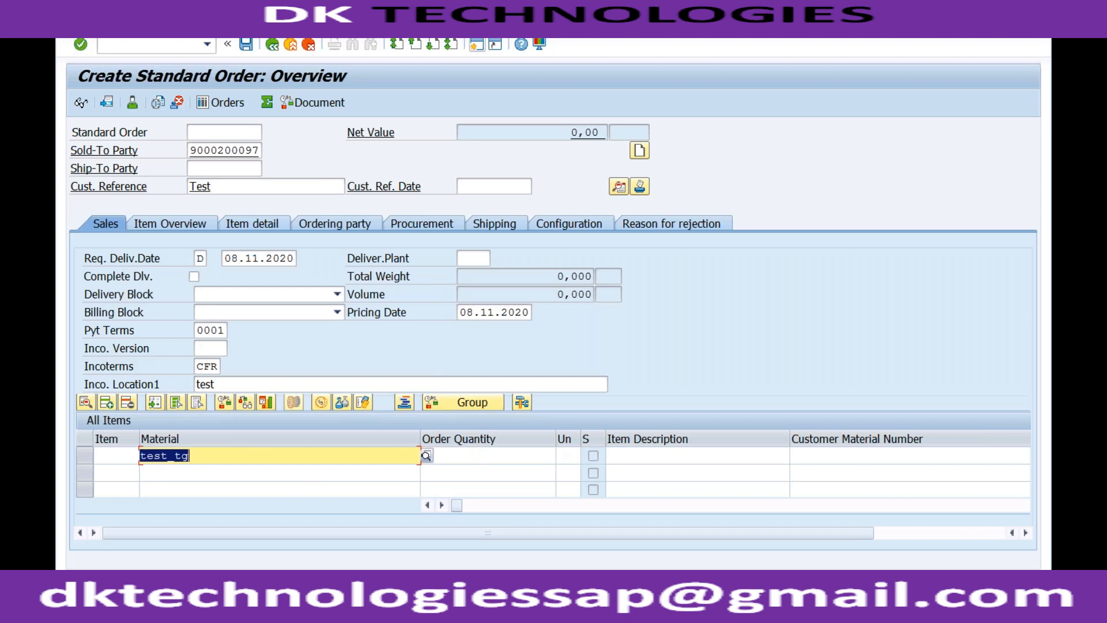
pyautogui.press('Delete')
# Enter TEST_TG as the customer material number of the first item, with the material field left empty
pyautogui.press('Tab')
pyautogui.press('Tab')
pyautogui.press('Tab')
pyautogui.press('Tab')
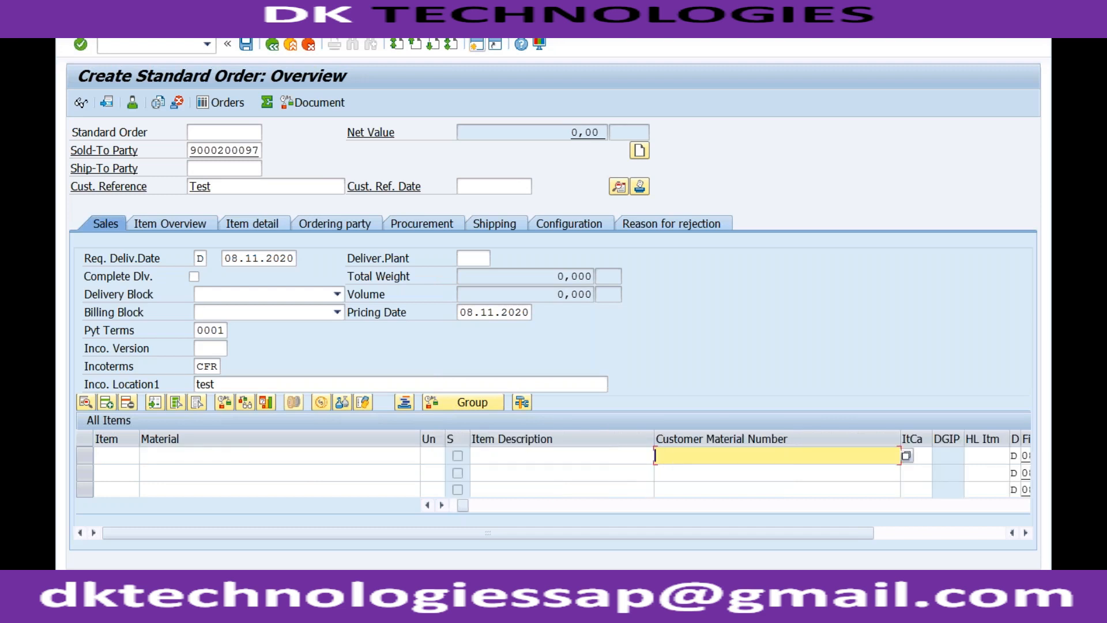
pyautogui.write('TRADING_GOODS2')
pyautogui.press('BackSpace')
pyautogui.press('BackSpace')
pyautogui.press('BackSpace')
pyautogui.press('BackSpace')
pyautogui.press('BackSpace')
pyautogui.press('BackSpace')
pyautogui.press('BackSpace')
pyautogui.press('BackSpace')
pyautogui.press('BackSpace')
pyautogui.press('BackSpace')
pyautogui.press('BackSpace')
pyautogui.press('BackSpace')
pyautogui.press('BackSpace')
pyautogui.press('BackSpace')
pyautogui.press('Down')
pyautogui.press('Return')
# Set the first item's order quantity to 10 and confirm the item entry
pyautogui.click(251, 449)
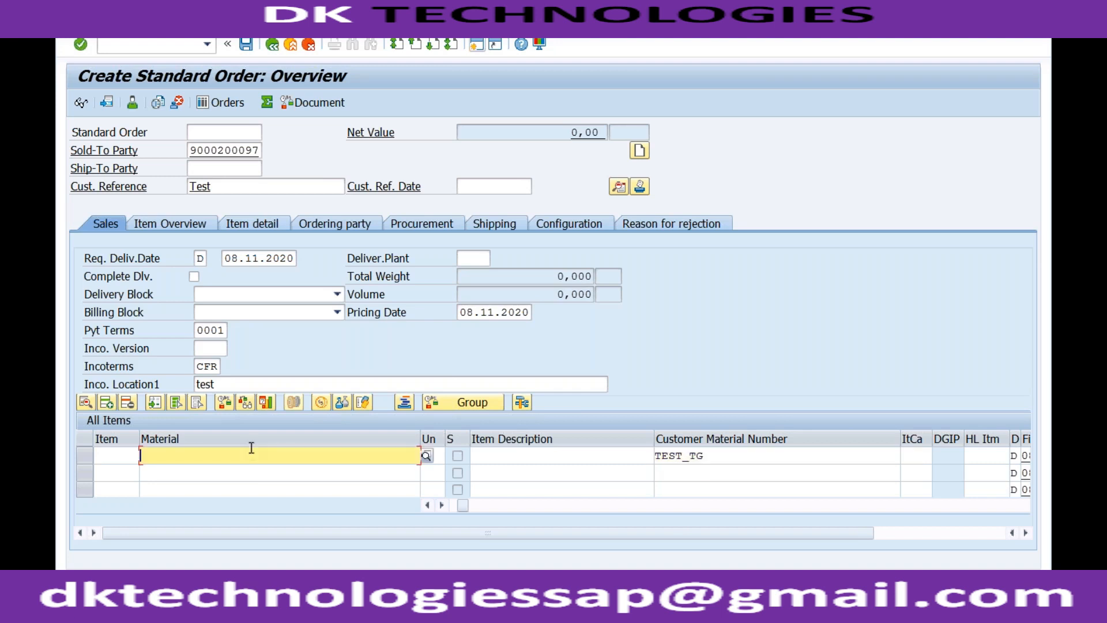
pyautogui.write('10')
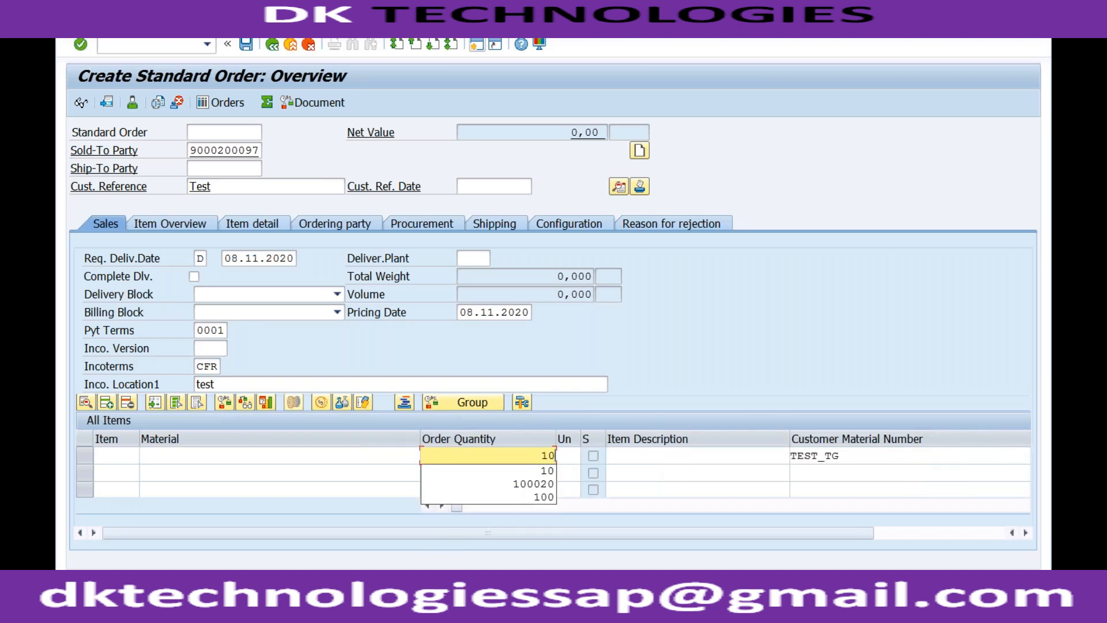
pyautogui.press('Tab')
pyautogui.press('Return')
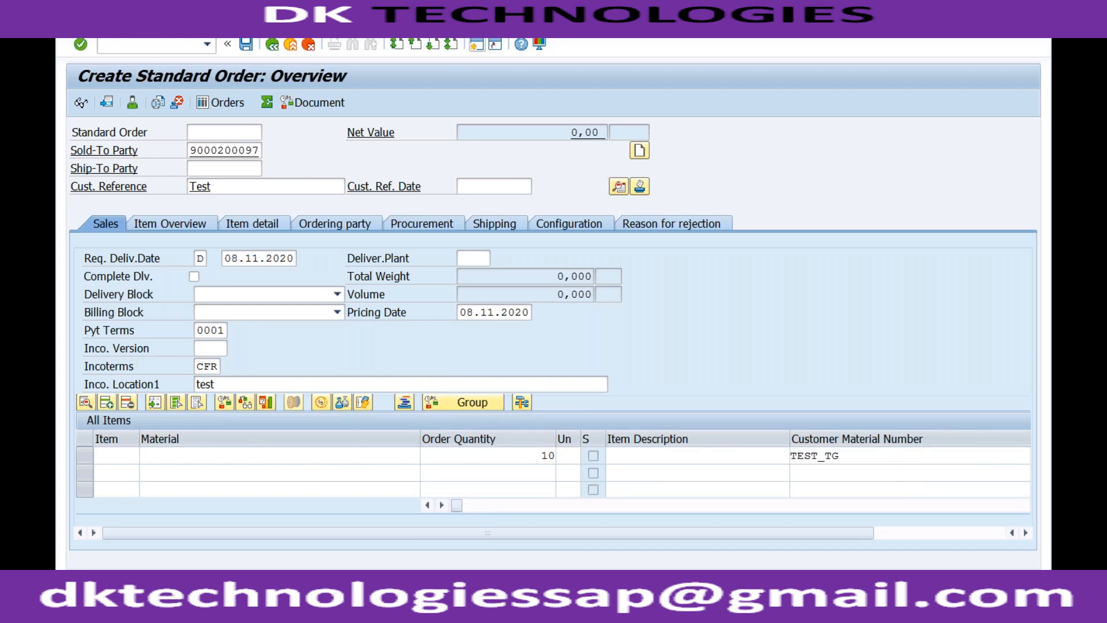
pyautogui.click(557, 364)
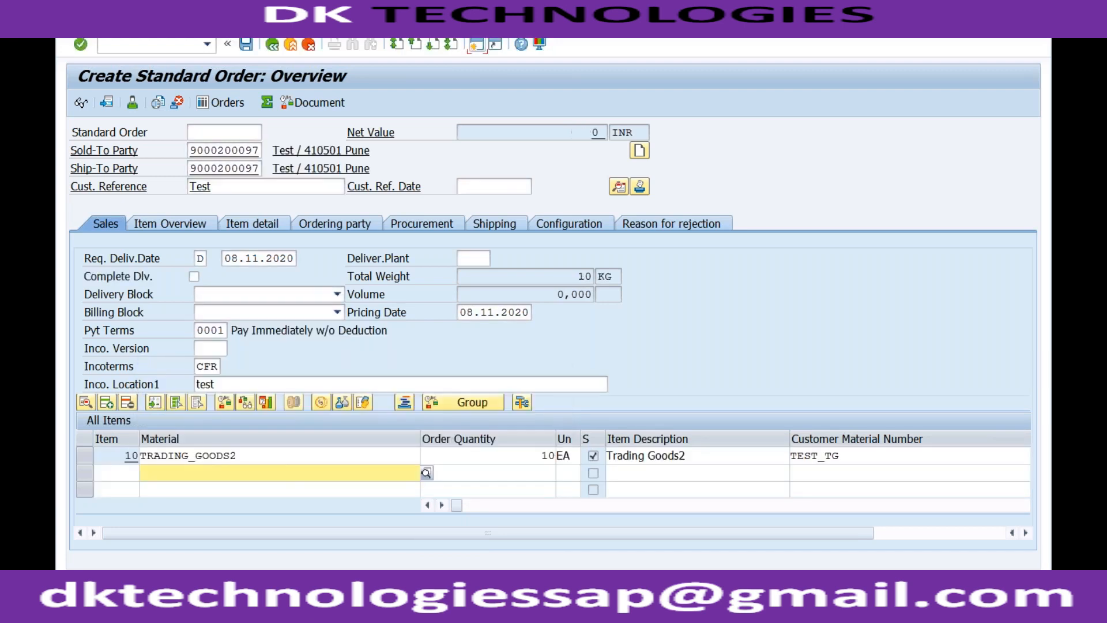
# Check the plant assigned to the TRADING_GOODS2 item in the item table
pyautogui.click(590, 506)
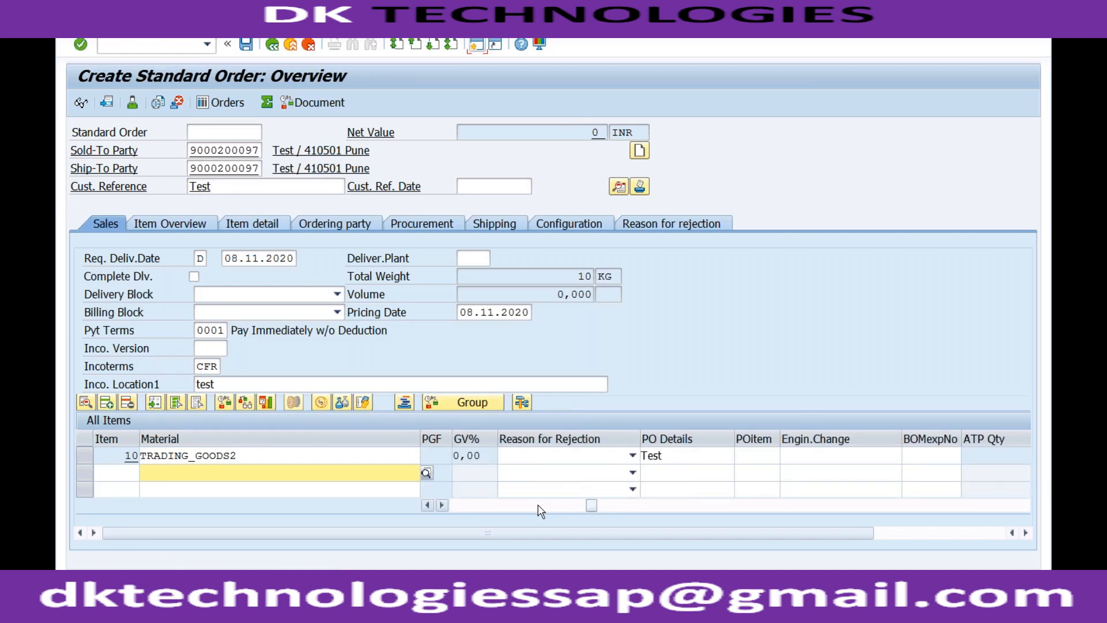
pyautogui.click(560, 512)
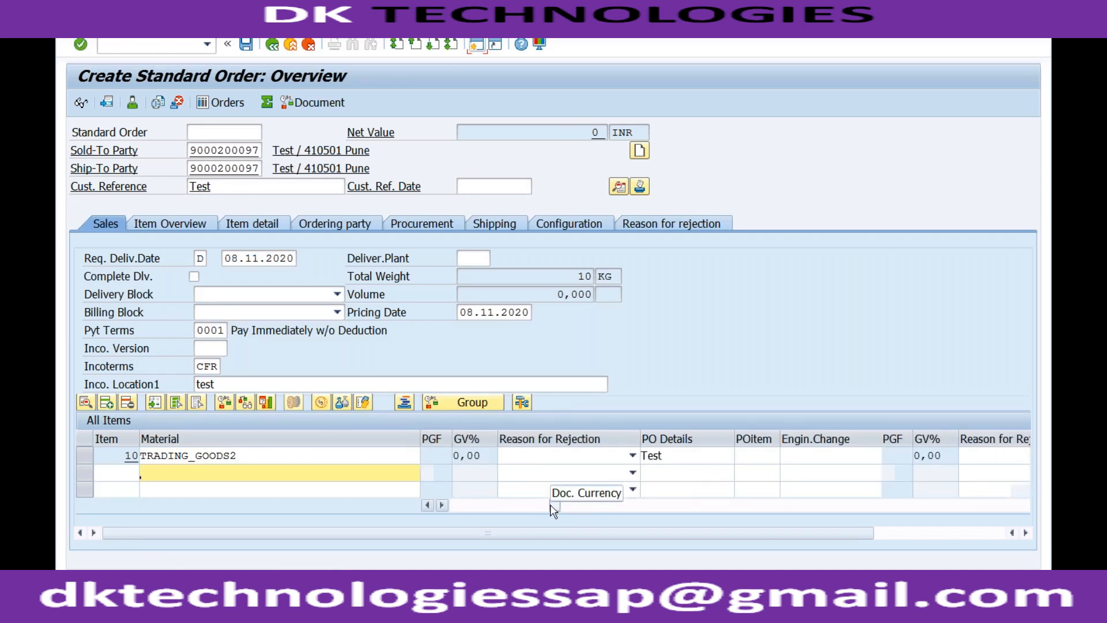
pyautogui.click(511, 506)
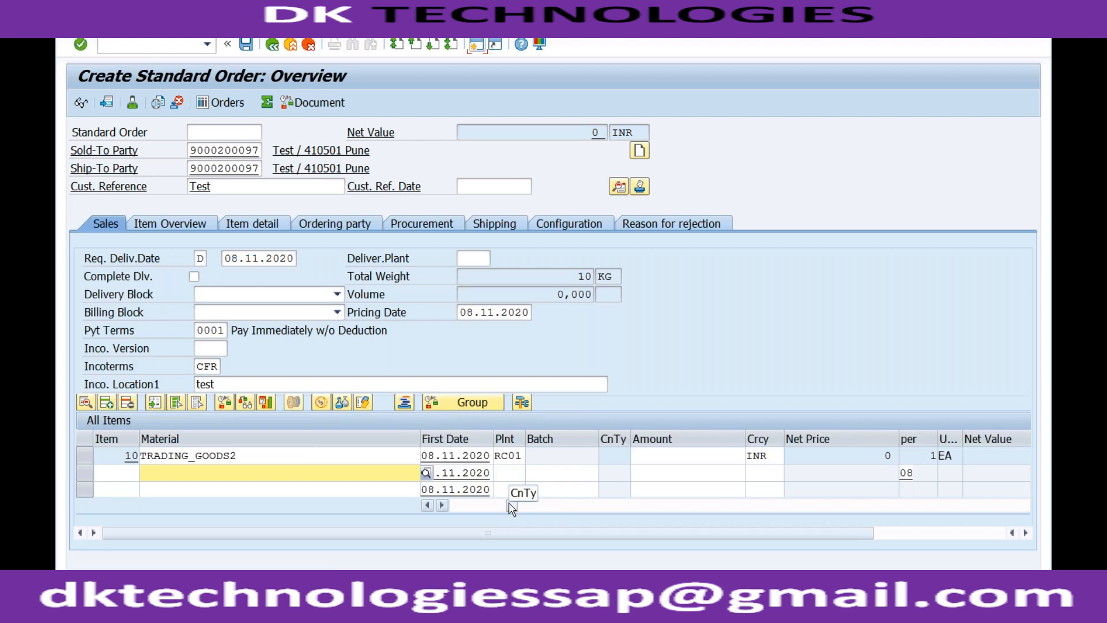
pyautogui.click(521, 456)
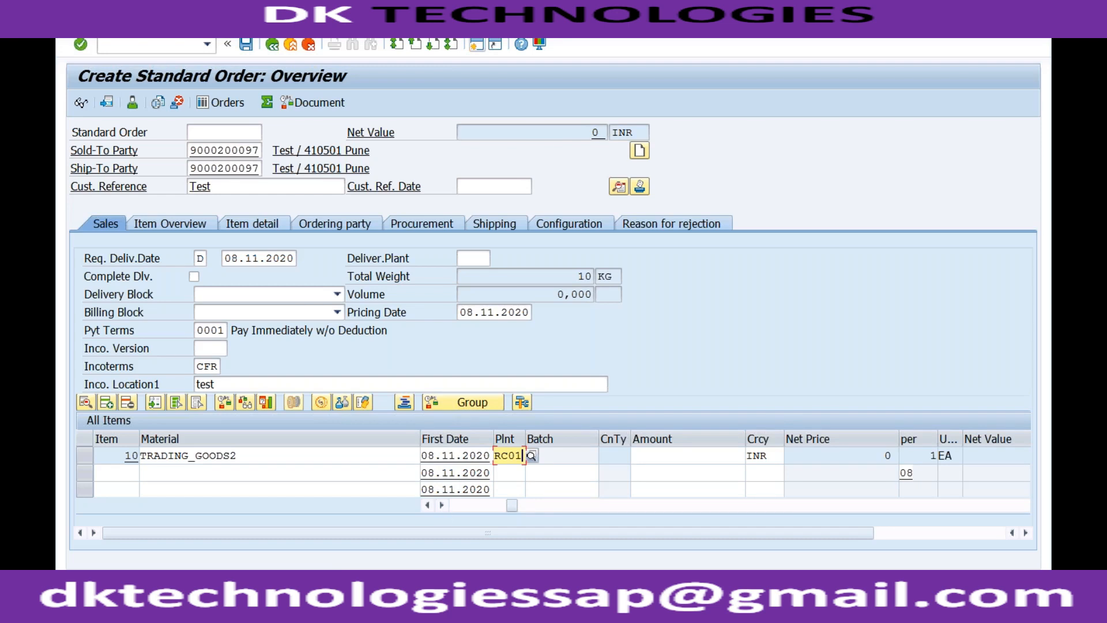
# Check the delivering plant and shipping conditions in the customer's business partner shipping data, and return to the sales order
pyautogui.click(256, 603)
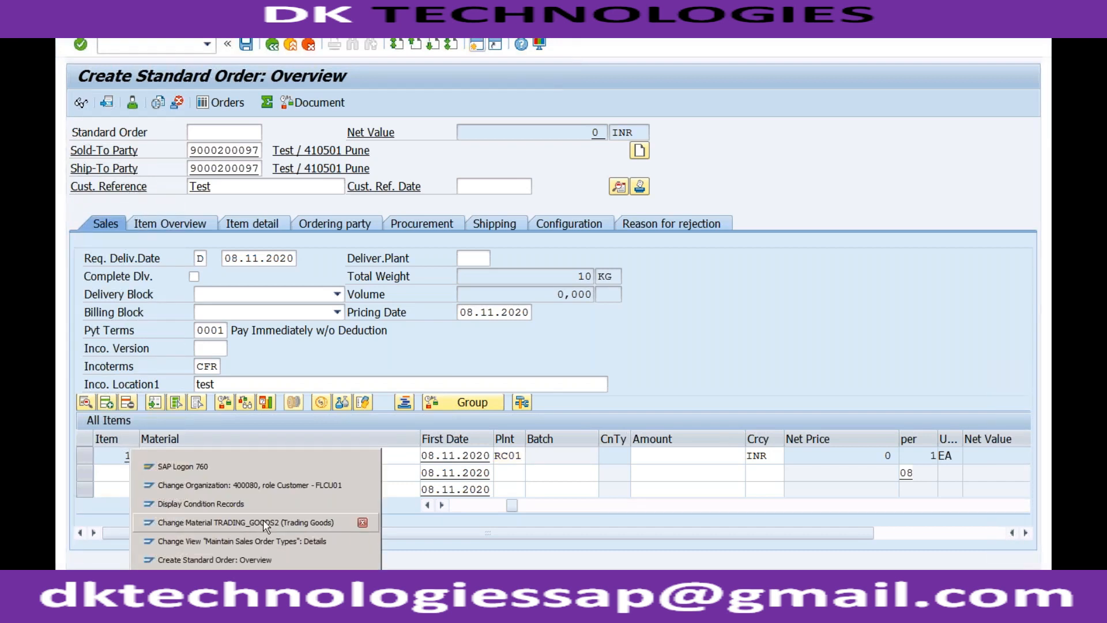
pyautogui.click(274, 484)
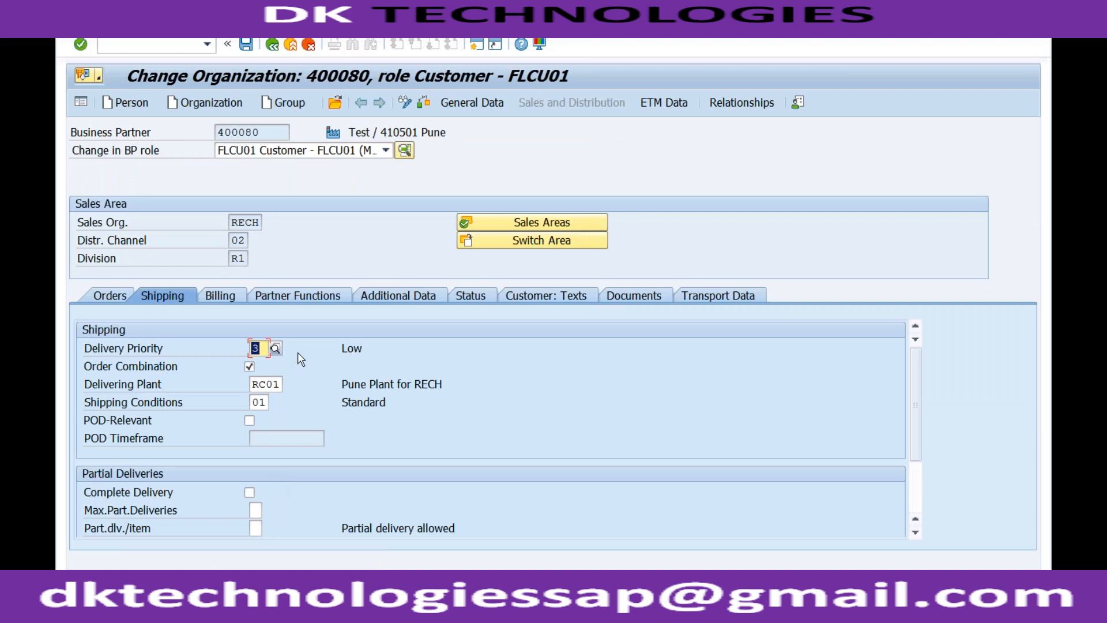
pyautogui.click(269, 384)
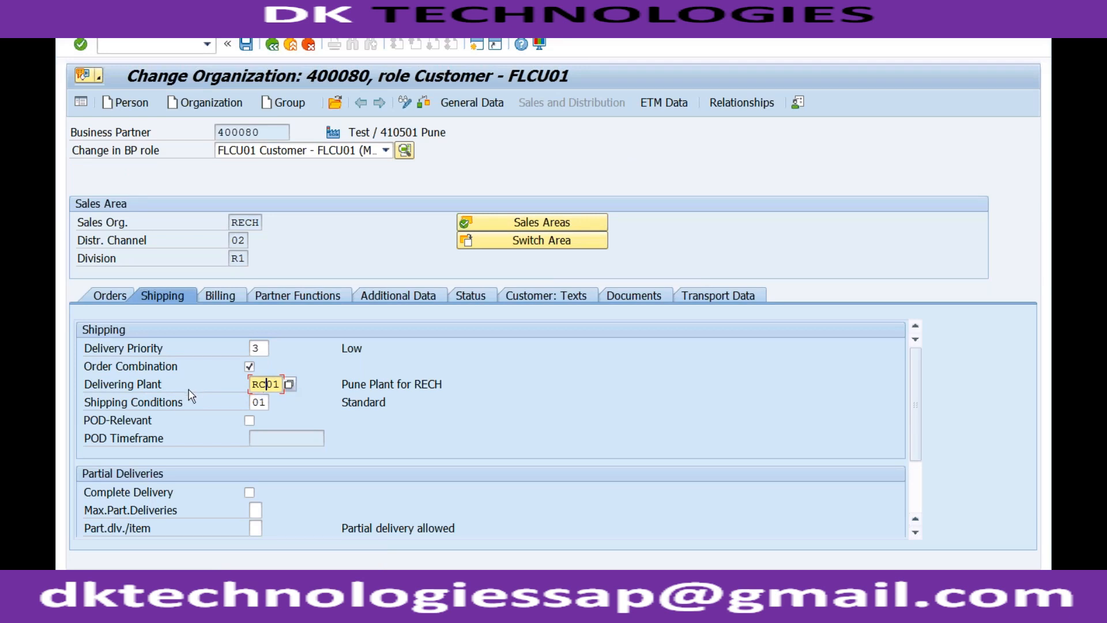
pyautogui.click(265, 403)
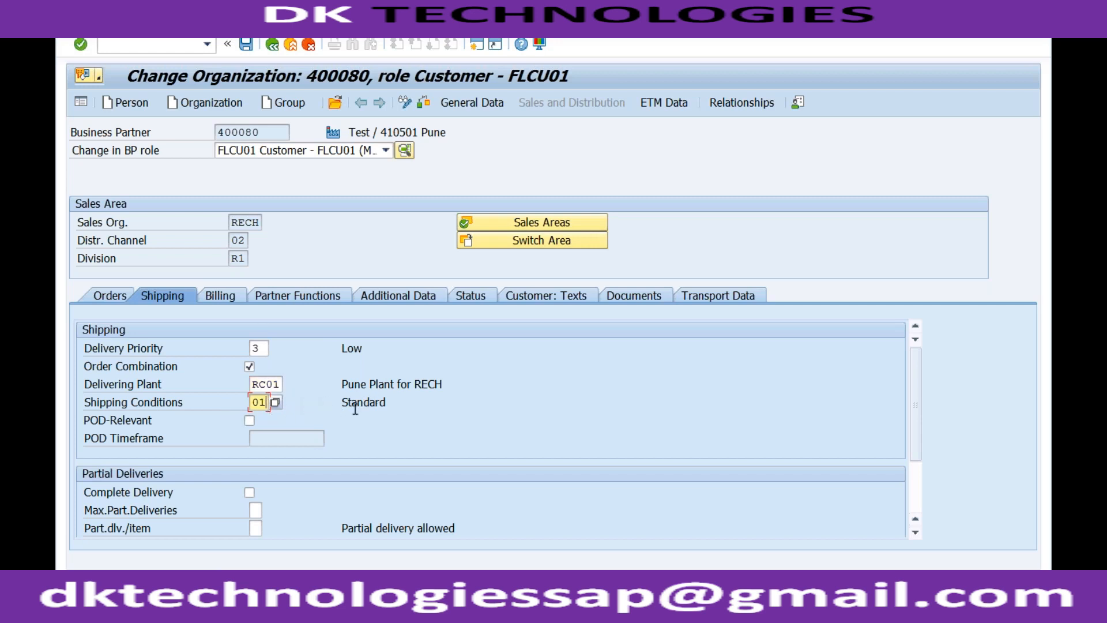
pyautogui.click(257, 605)
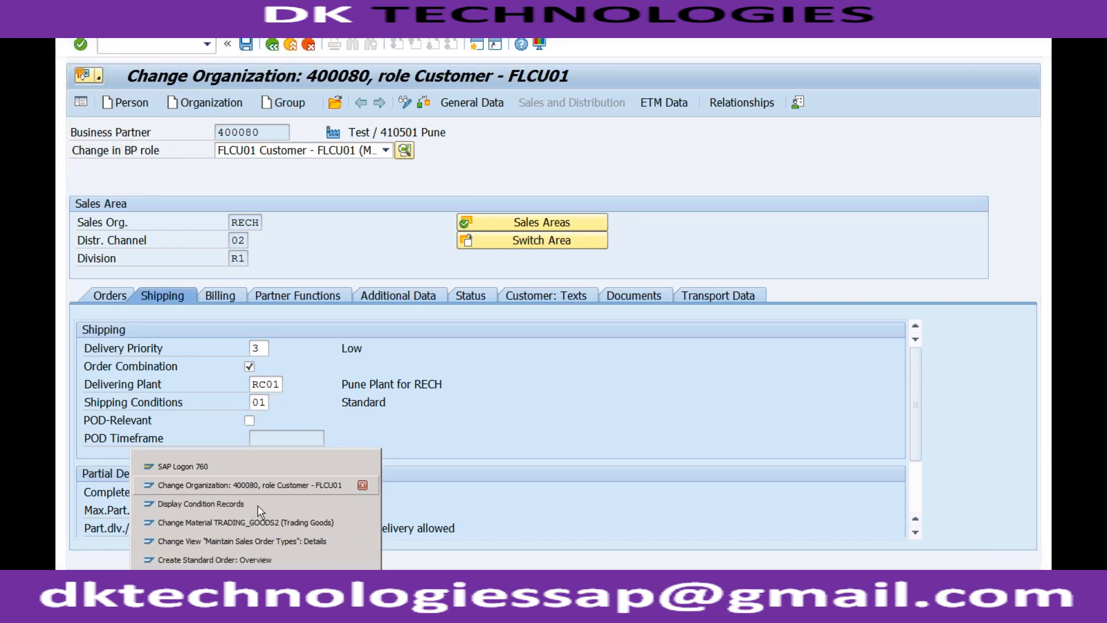
pyautogui.click(247, 558)
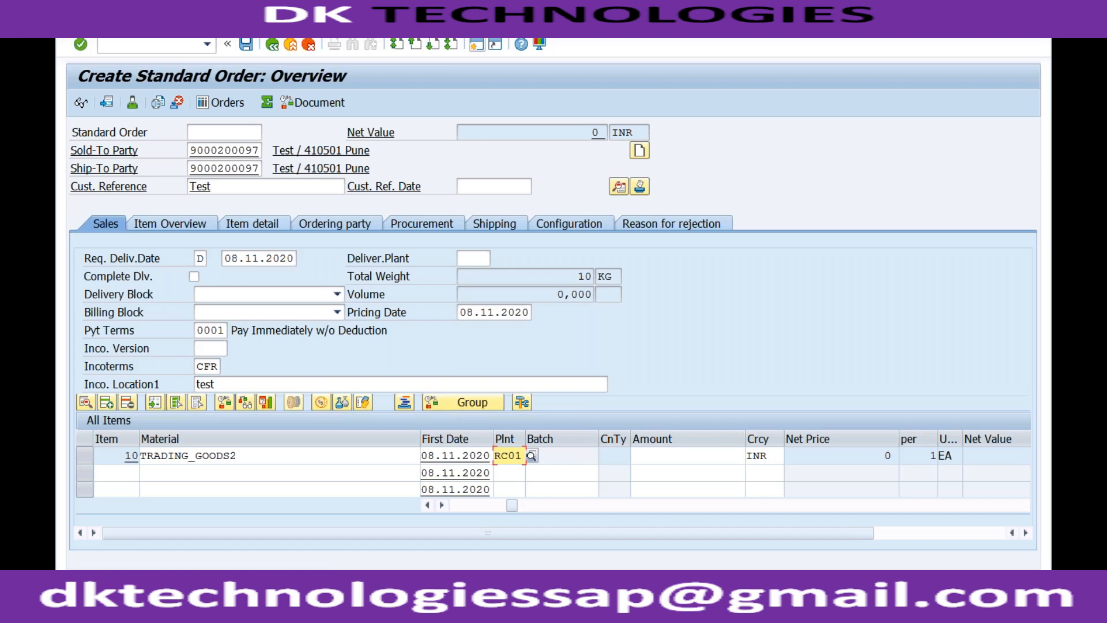
# Switch to the condition records session, view the ZPR4 selection screen for Customer/Material, and go back
pyautogui.click(256, 583)
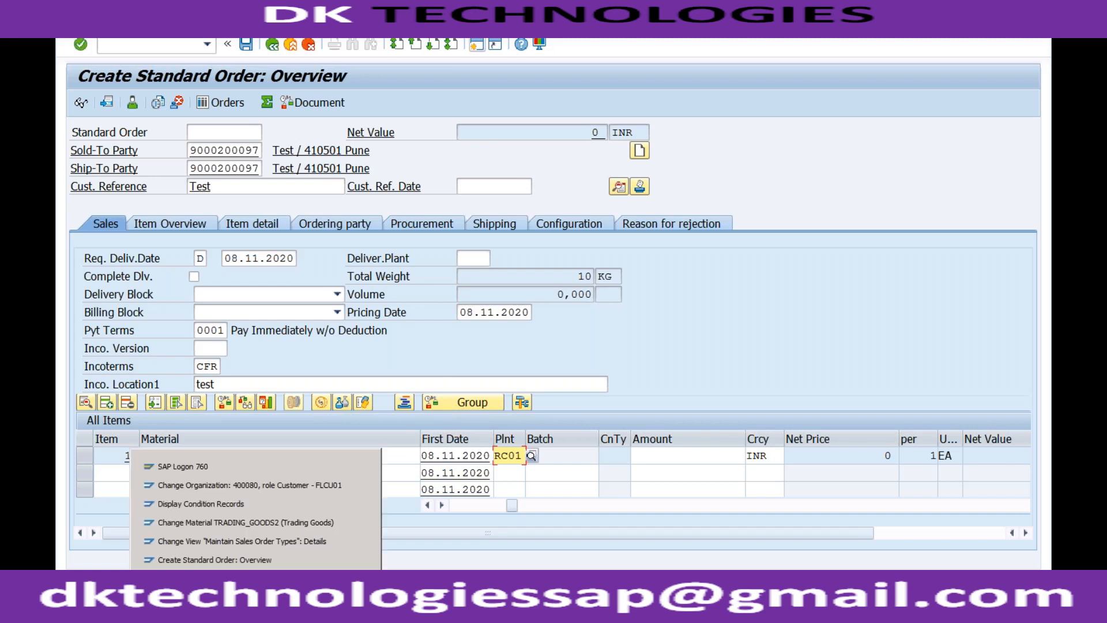
pyautogui.click(244, 503)
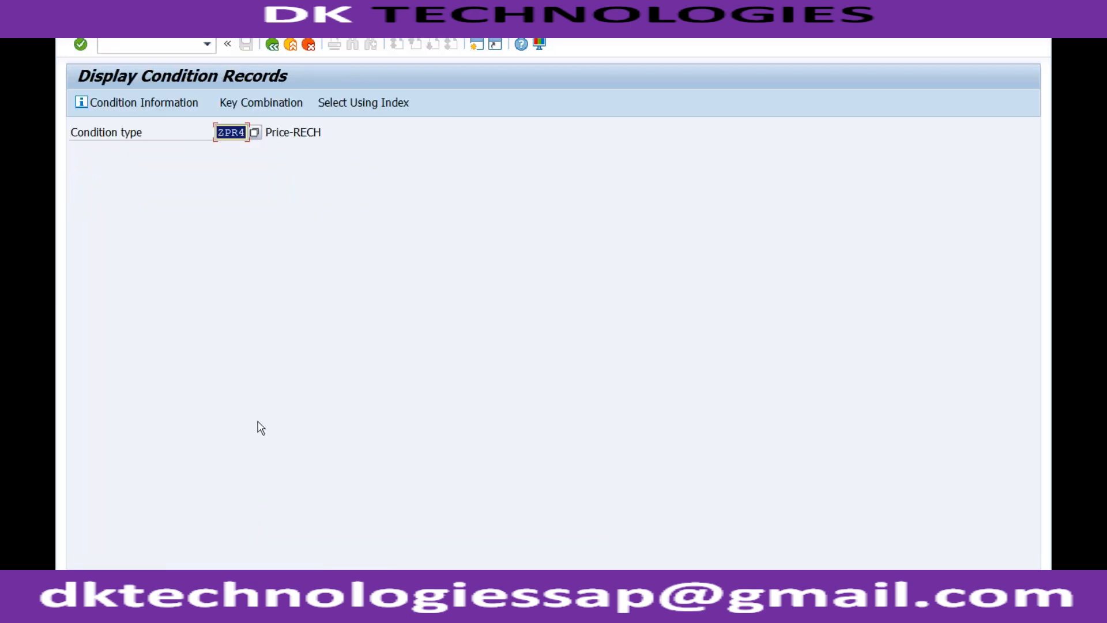
pyautogui.press('Return')
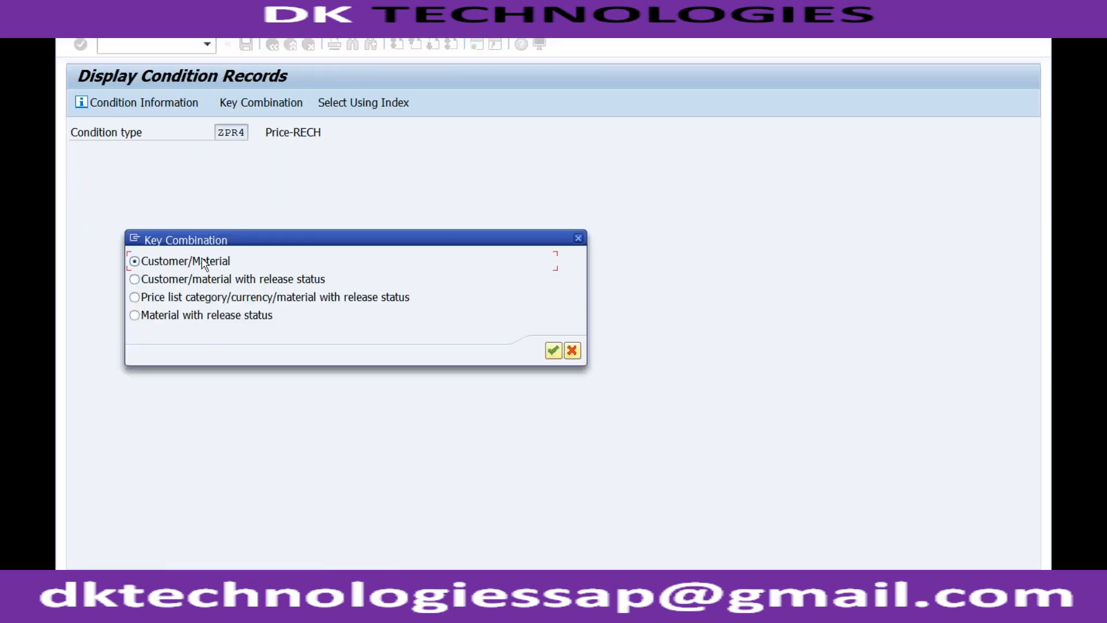
pyautogui.click(554, 351)
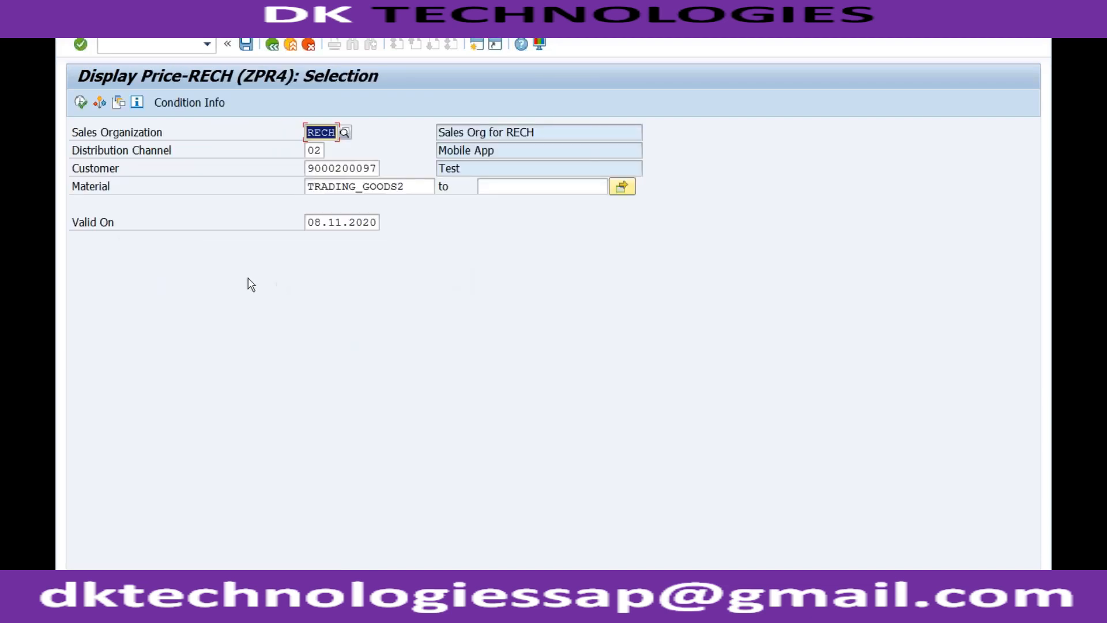
pyautogui.click(276, 46)
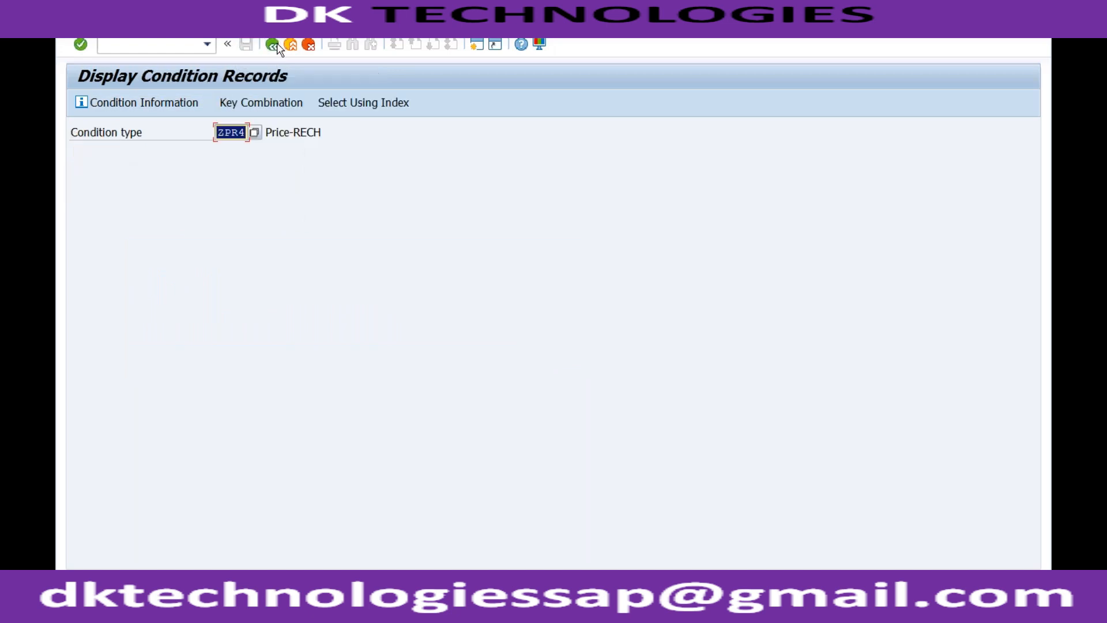
# Start creating a ZPR4 price condition record with the Customer/Material key combination
pyautogui.click(115, 26)
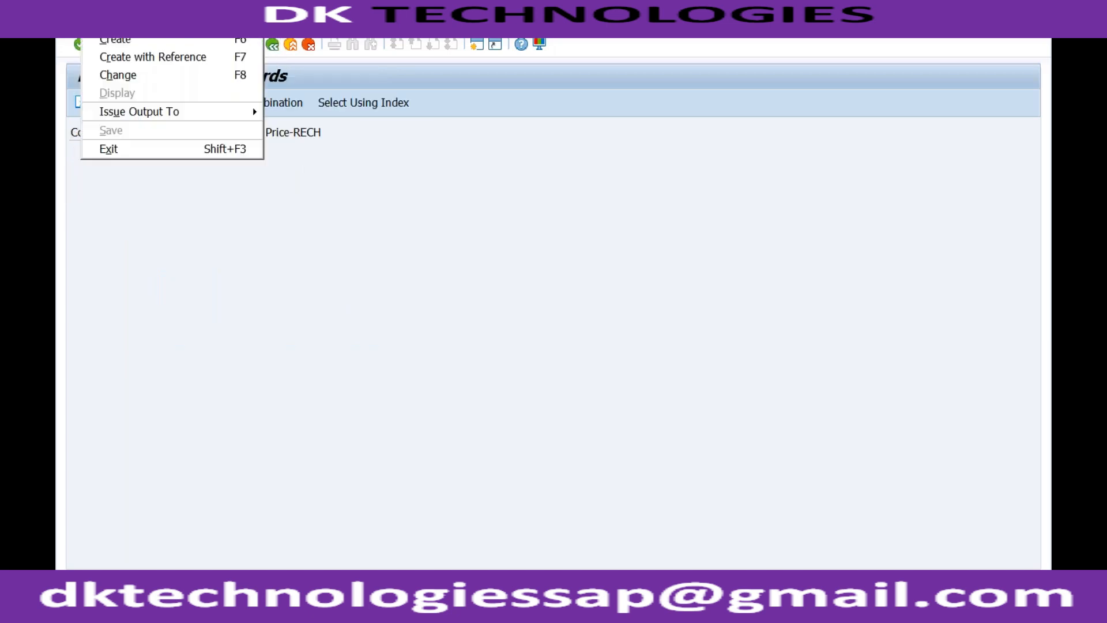
pyautogui.click(125, 40)
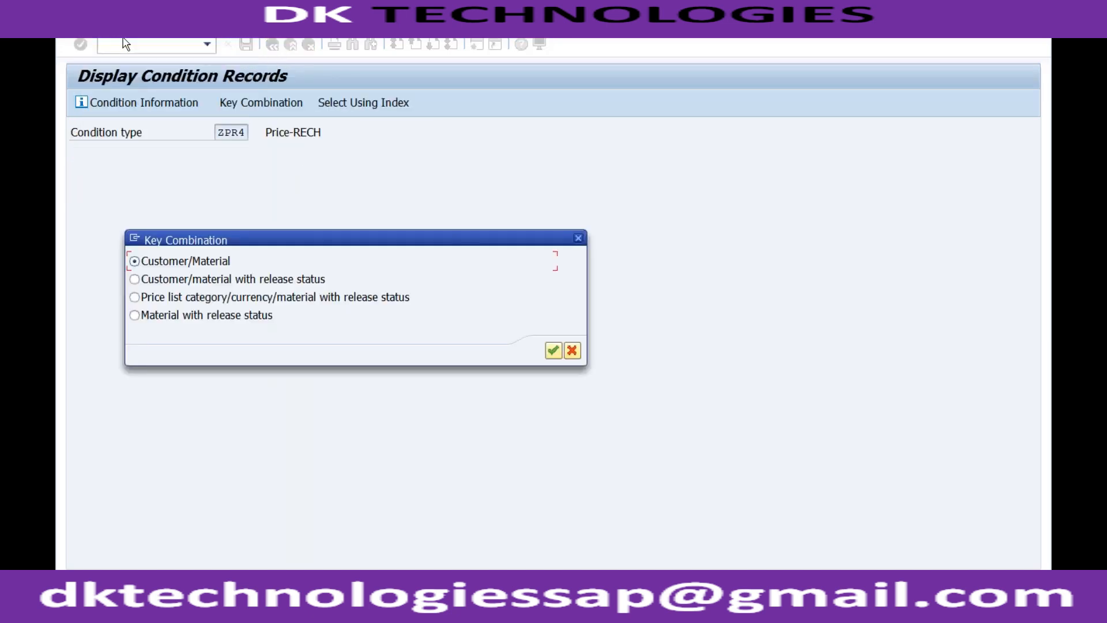
pyautogui.press('Return')
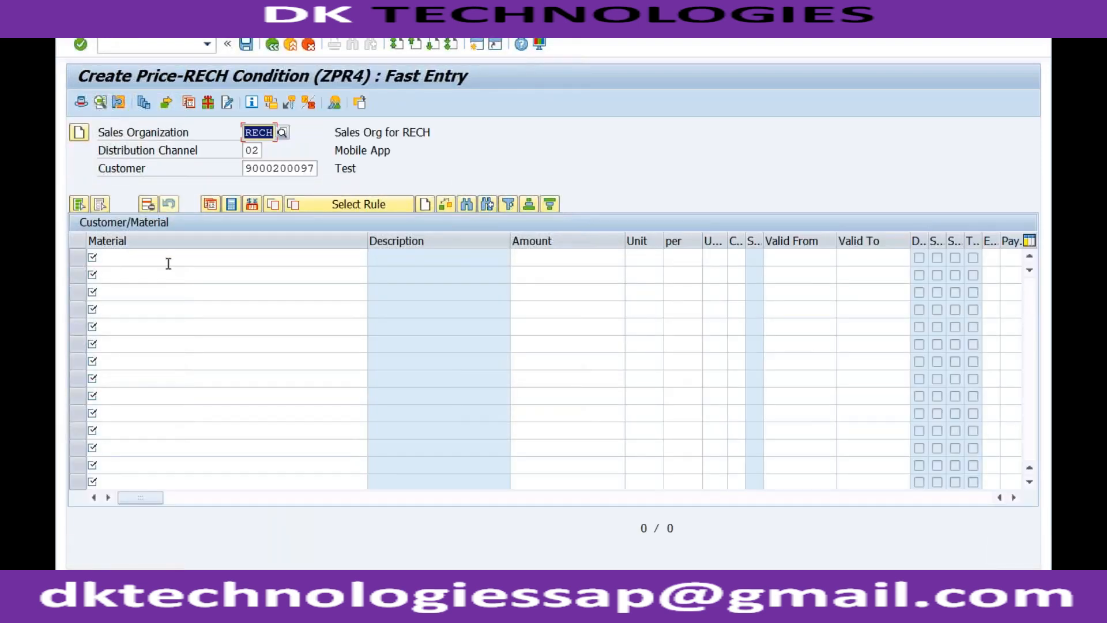
# Enter the material TRADING_GOODS2 in the first row of the ZPR4 Customer/Material condition table
pyautogui.click(168, 258)
pyautogui.write('tr')
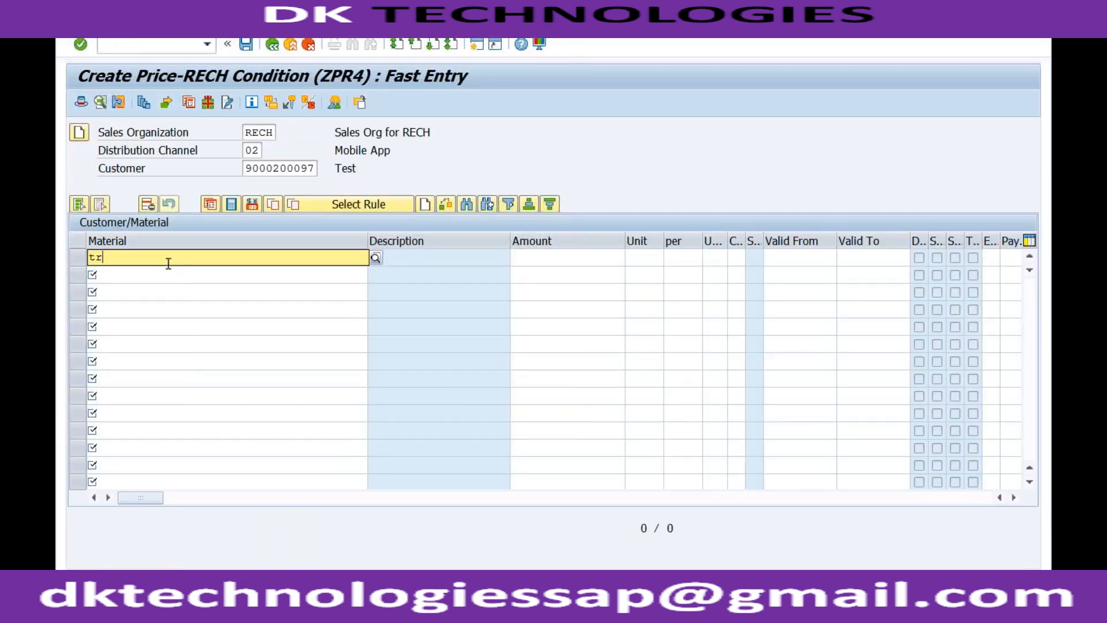
pyautogui.press('Down')
pyautogui.press('Down')
pyautogui.press('Down')
pyautogui.press('Down')
pyautogui.press('Down')
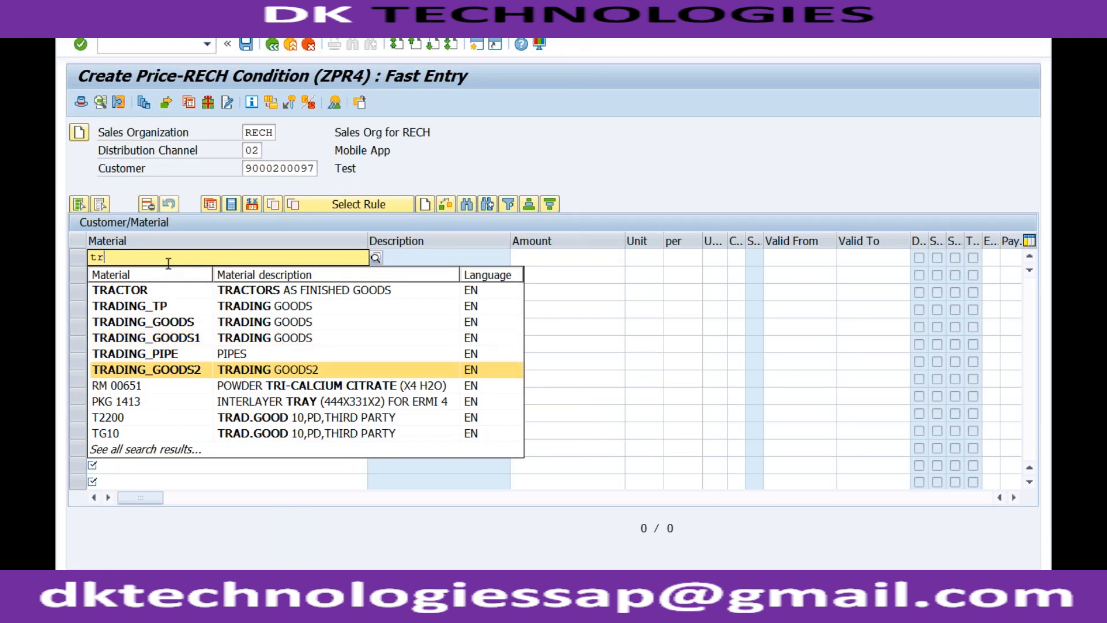
pyautogui.press('Return')
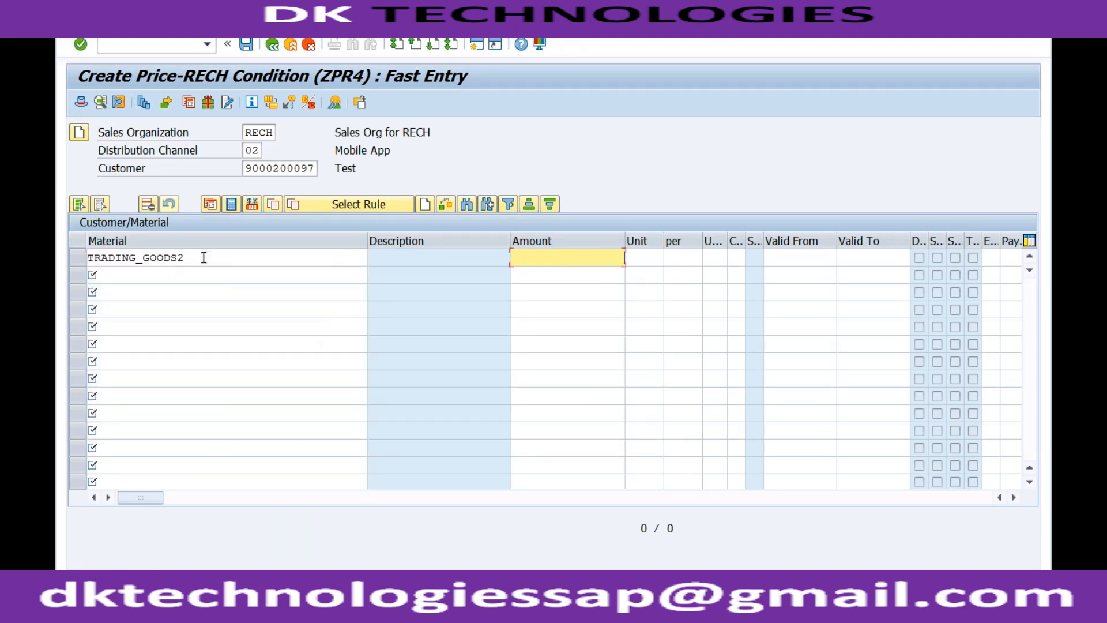
# Set the amount for TRADING_GOODS2 to 2000, save the ZPR4 condition record, and return to the initial condition records screen
pyautogui.write('2000')
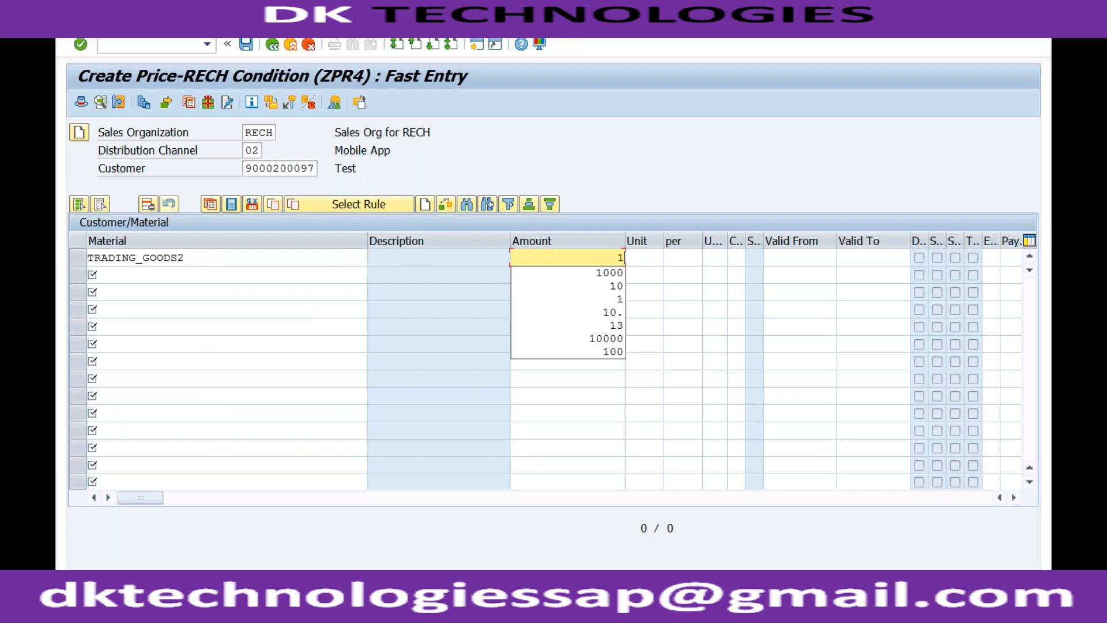
pyautogui.press('Return')
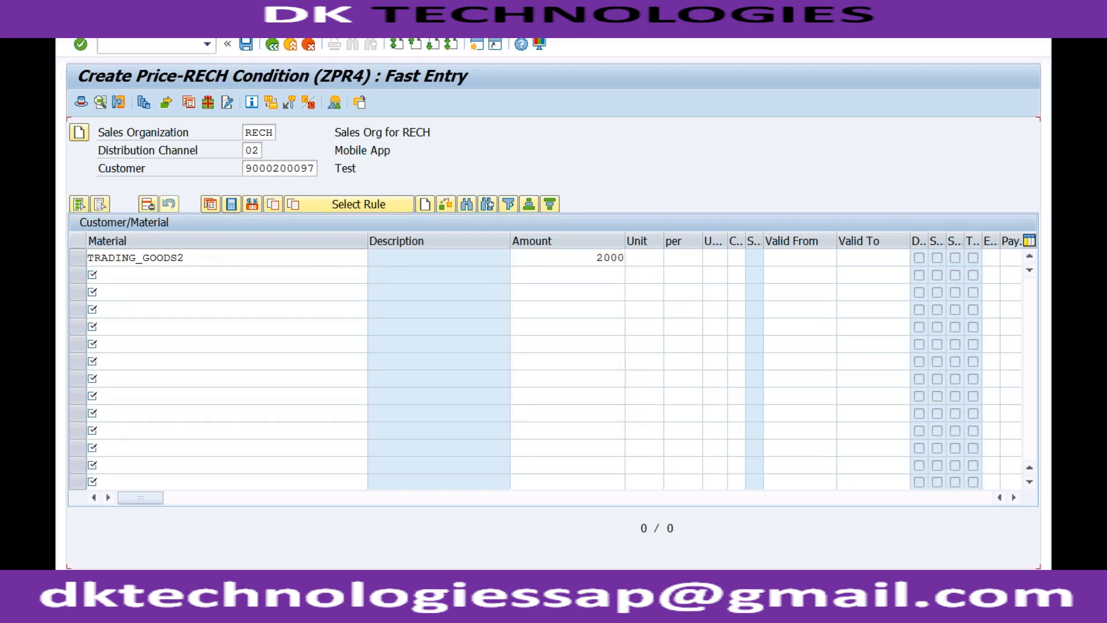
pyautogui.press('Return')
pyautogui.click(247, 44)
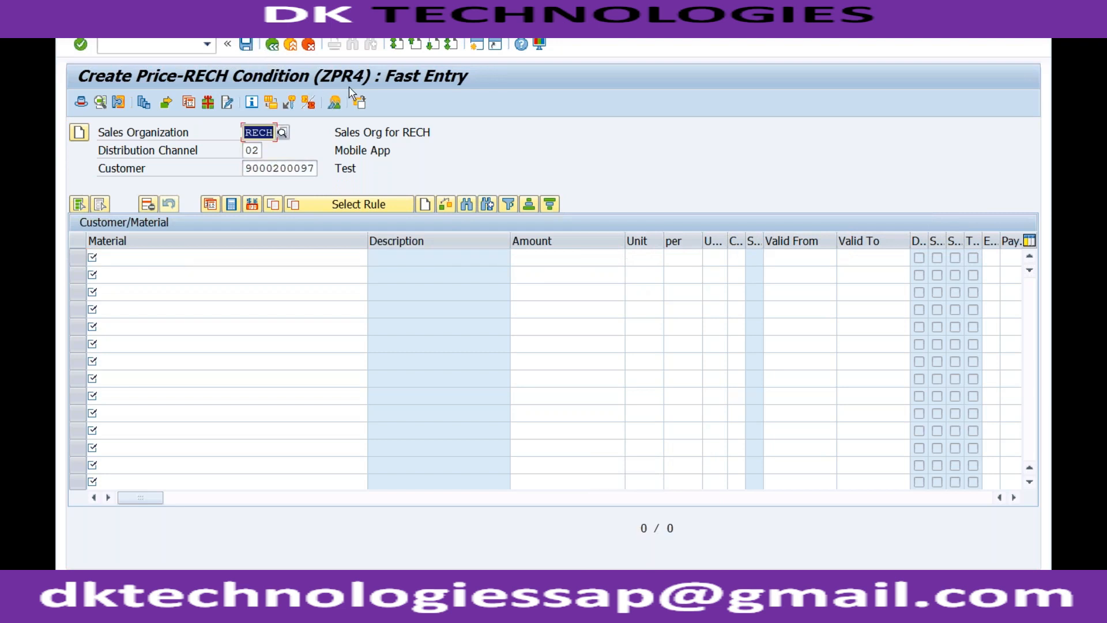
pyautogui.click(272, 45)
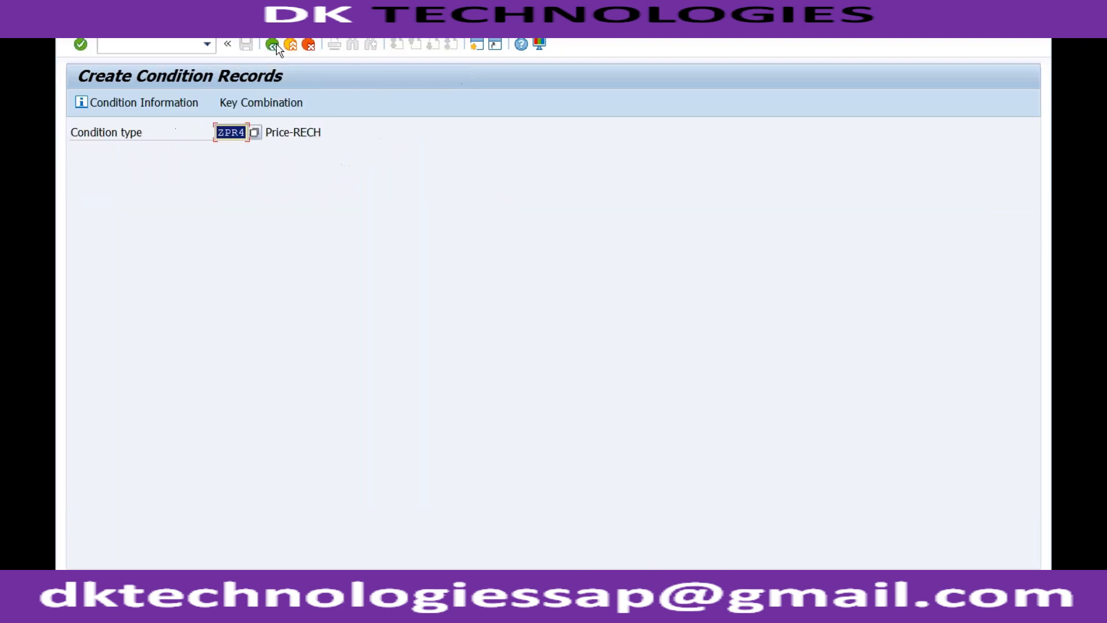
# Switch to the standard order session and open the pricing conditions of the TRADING_GOODS2 item
pyautogui.click(256, 611)
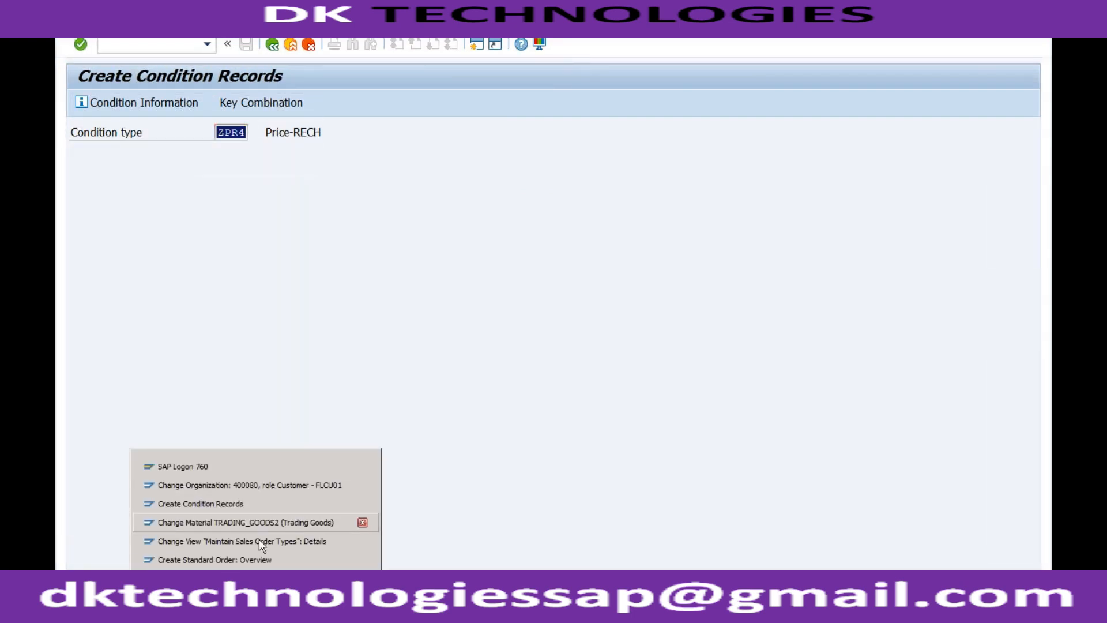
pyautogui.click(256, 560)
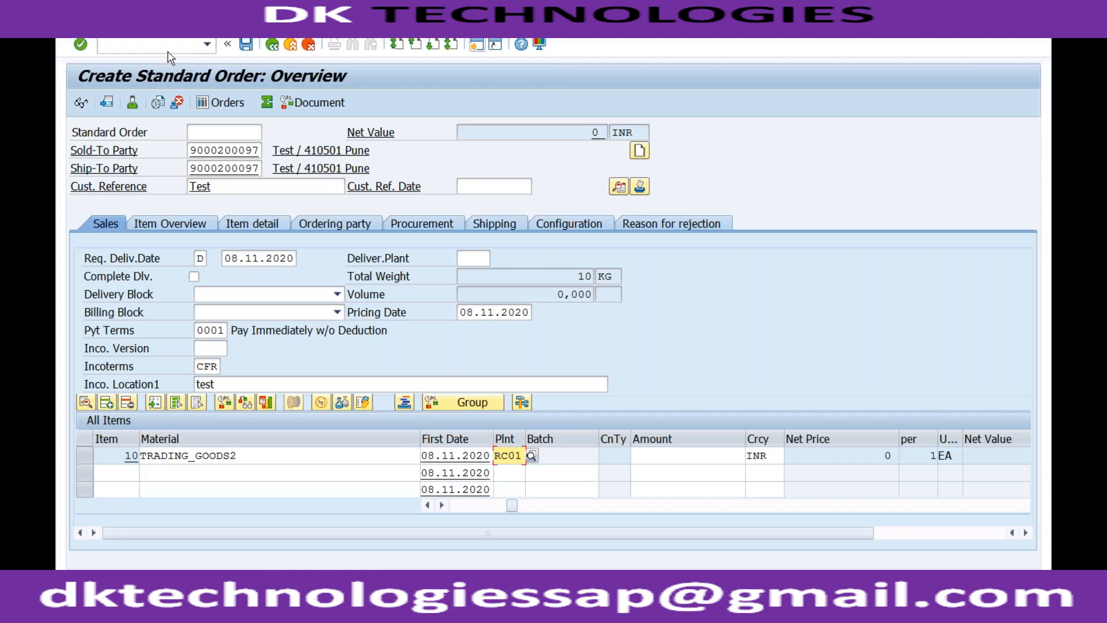
pyautogui.write('/')
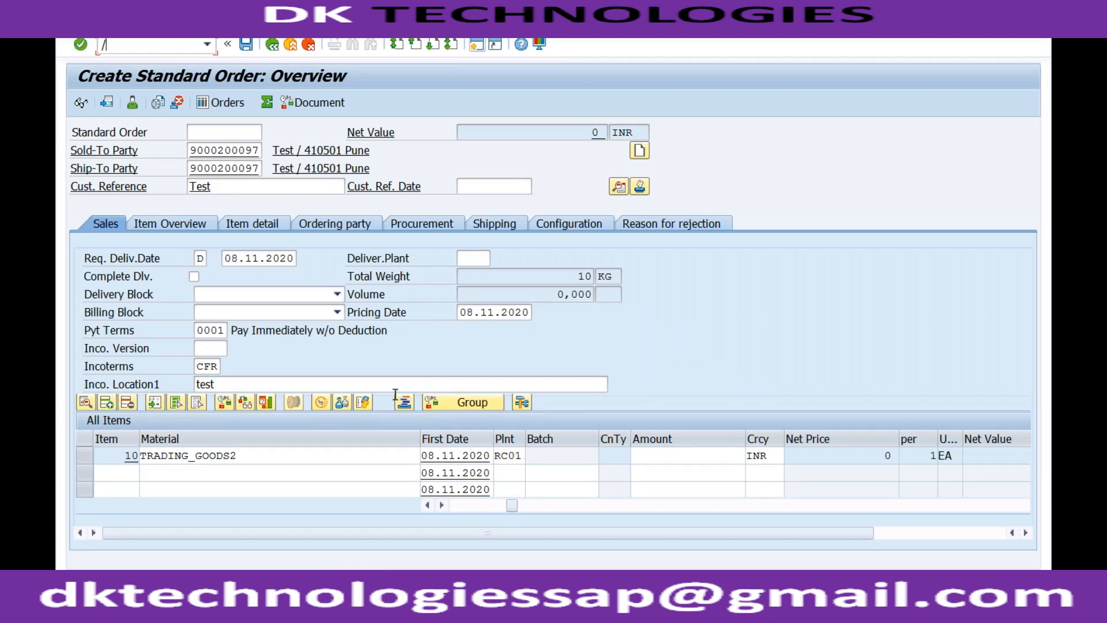
pyautogui.click(252, 455)
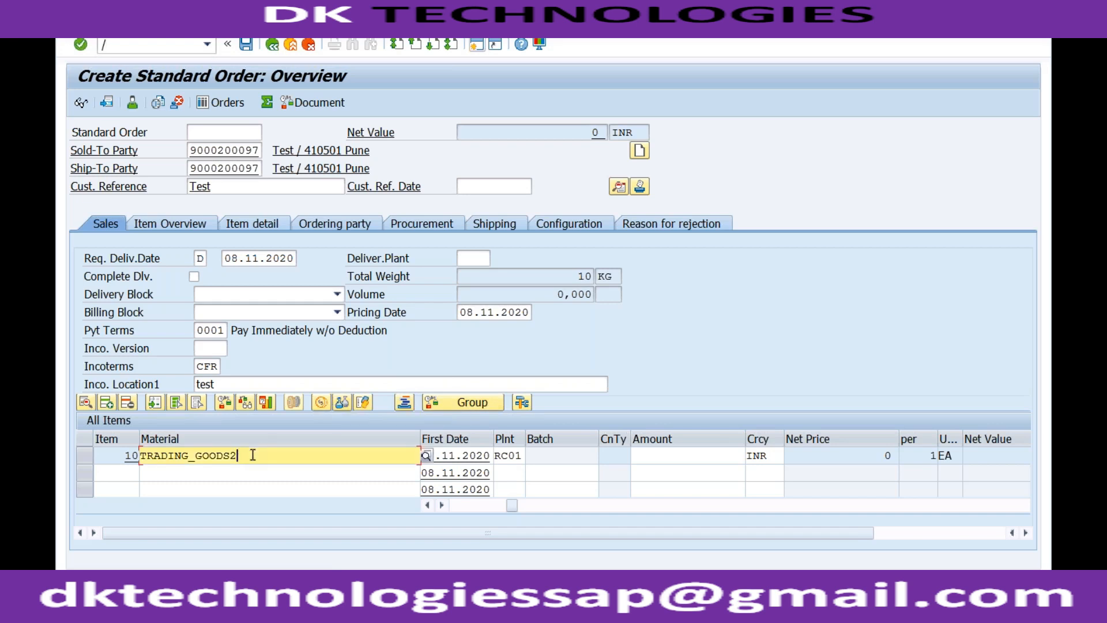
pyautogui.doubleClick(252, 455)
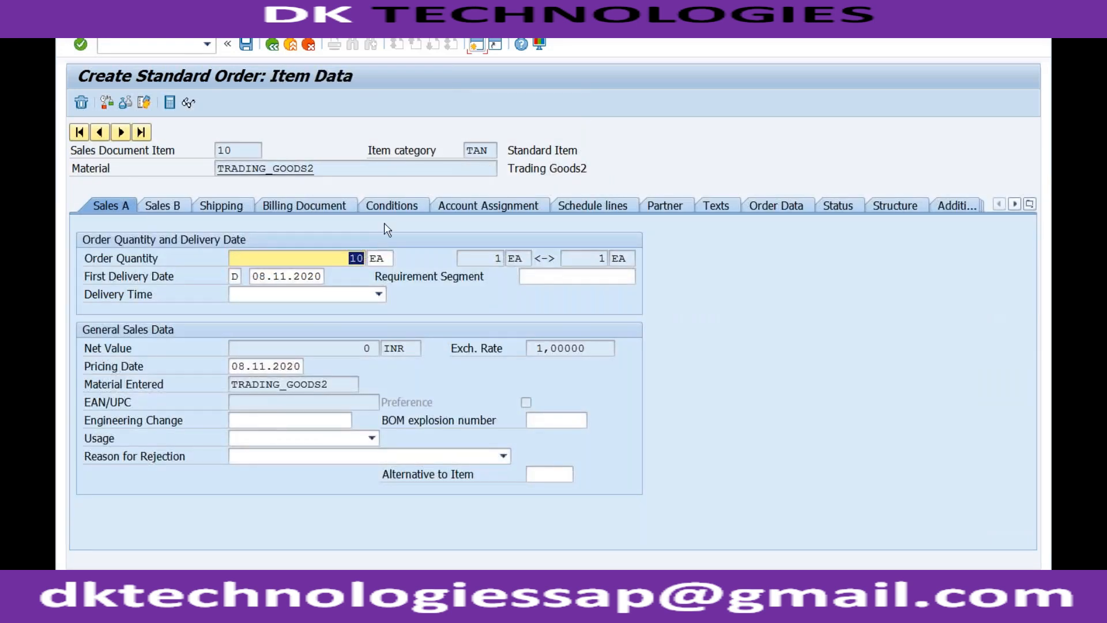
pyautogui.click(387, 208)
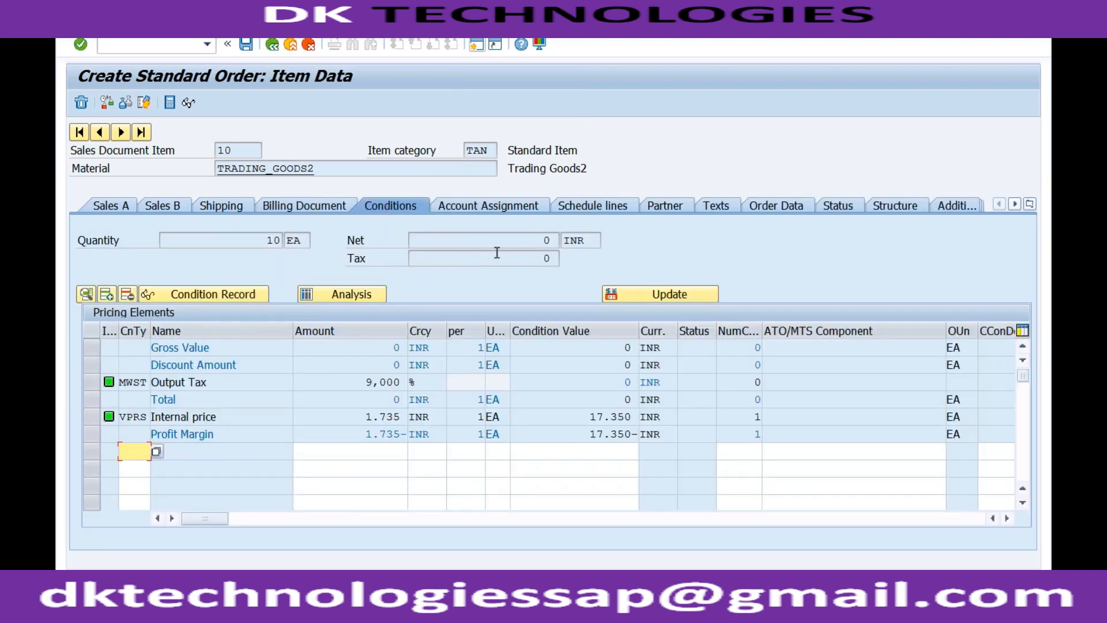
# Update the item's prices with pricing type B, Carry out new pricing, check the ZPR4 amount, and return to the order overview
pyautogui.click(629, 293)
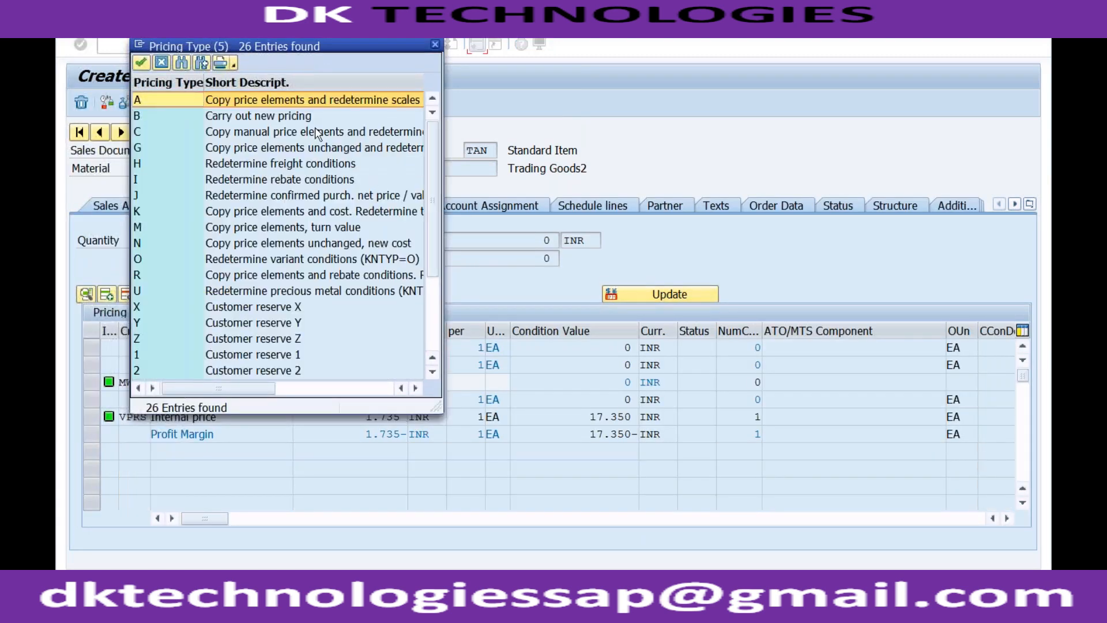
pyautogui.doubleClick(290, 115)
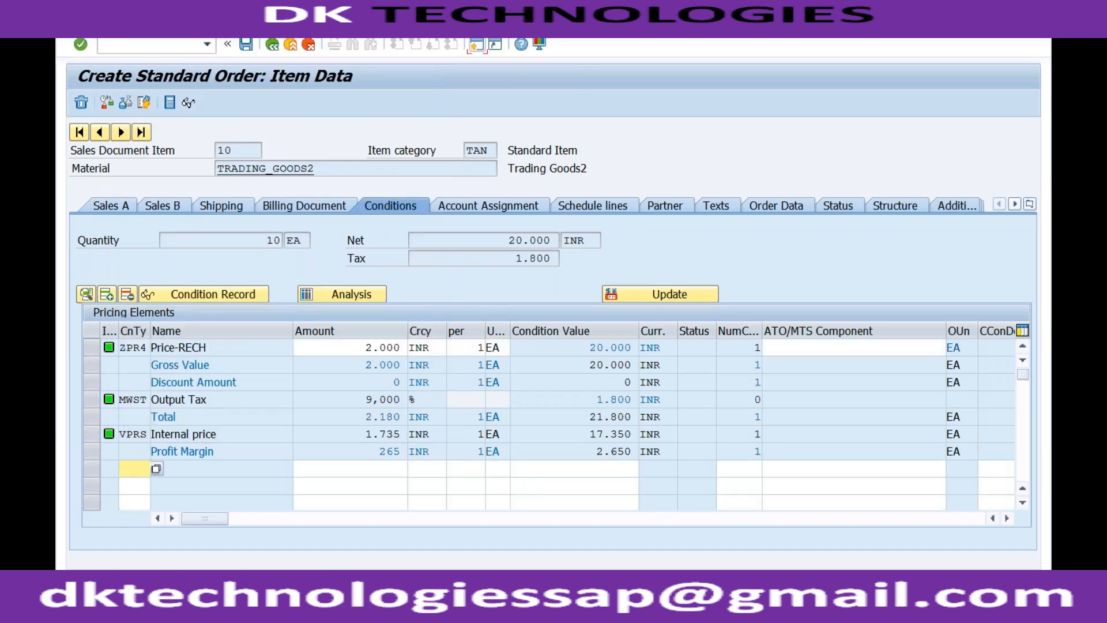
pyautogui.click(364, 347)
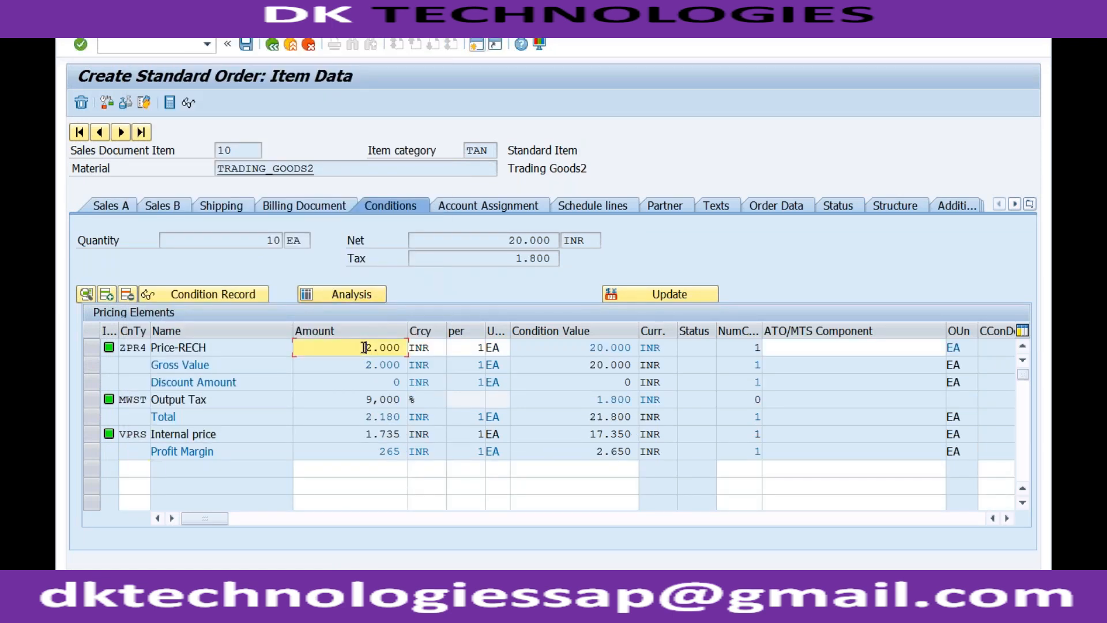
pyautogui.click(272, 48)
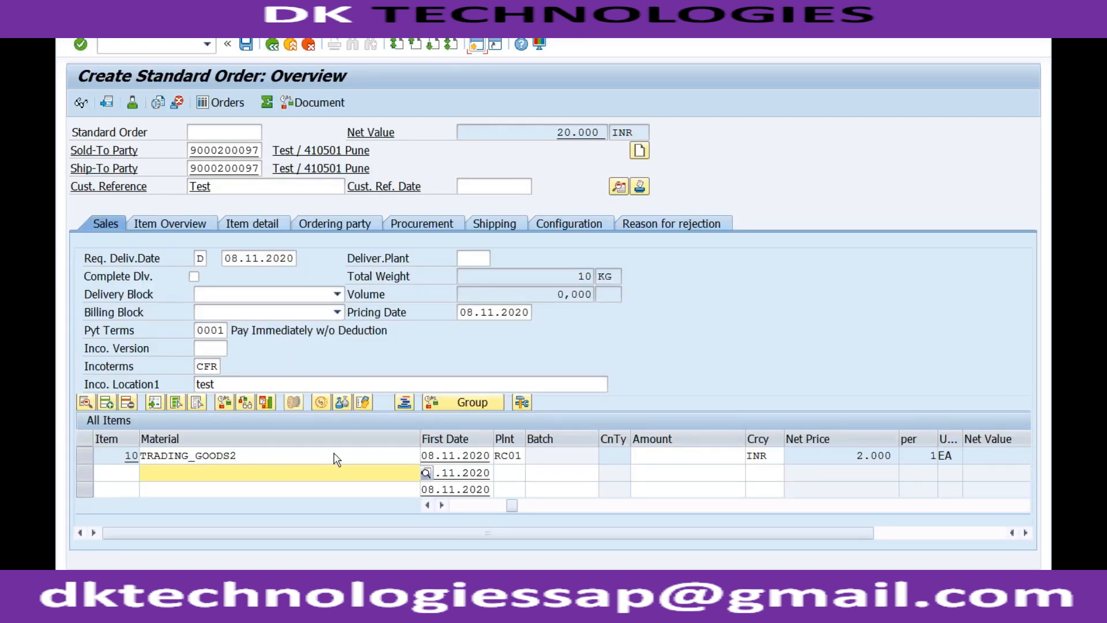
# Check the plant, shipping point and delivery priority in the TRADING_GOODS2 item's shipping data
pyautogui.doubleClick(321, 456)
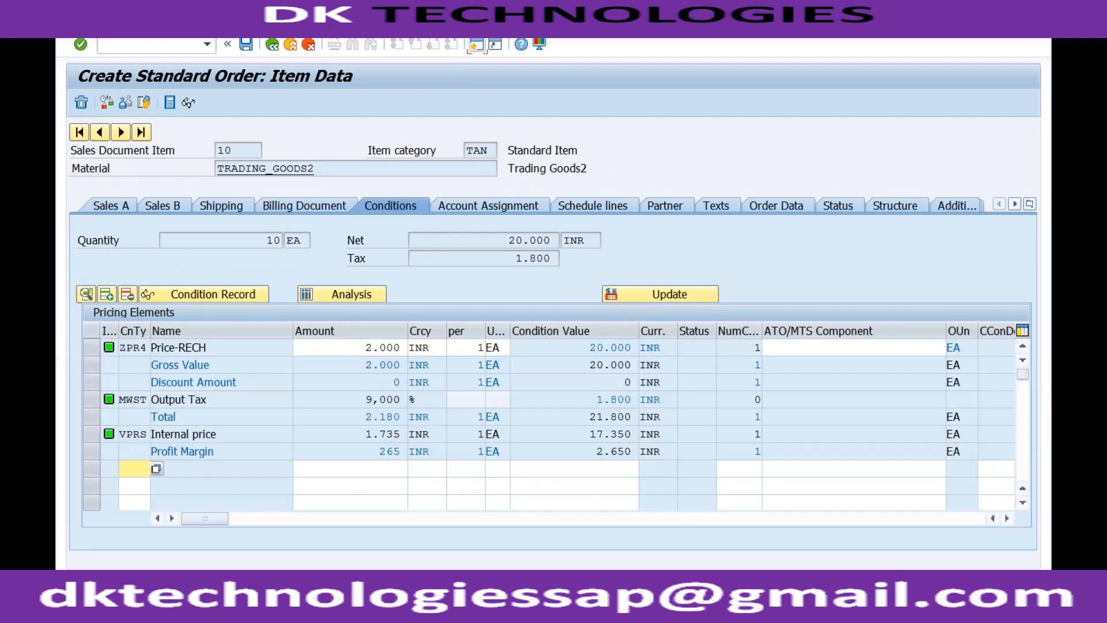
pyautogui.click(239, 209)
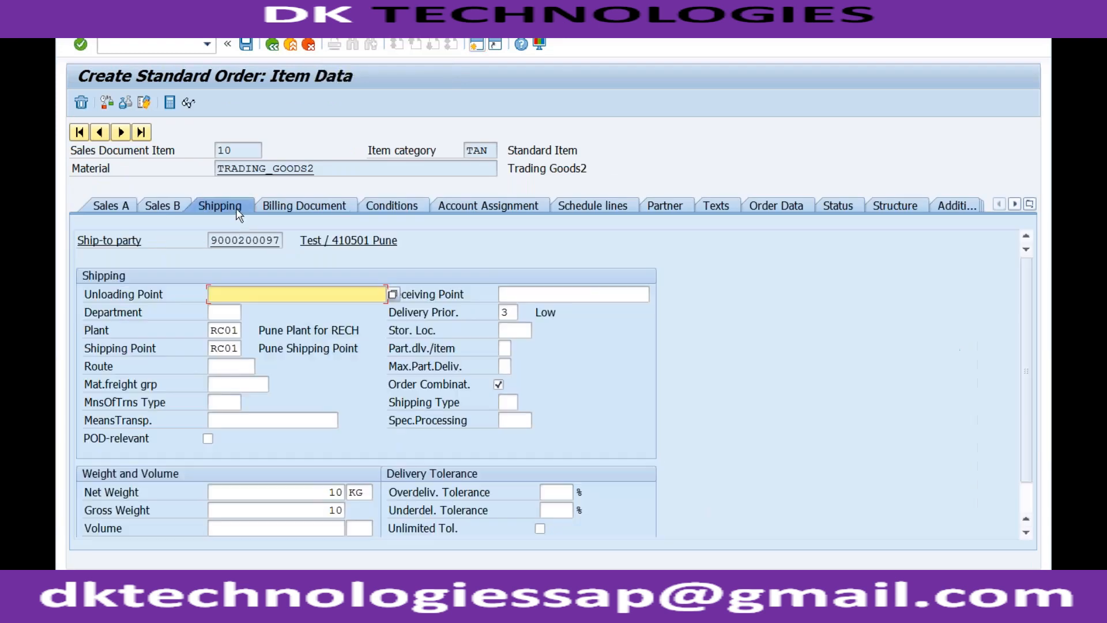
pyautogui.click(221, 313)
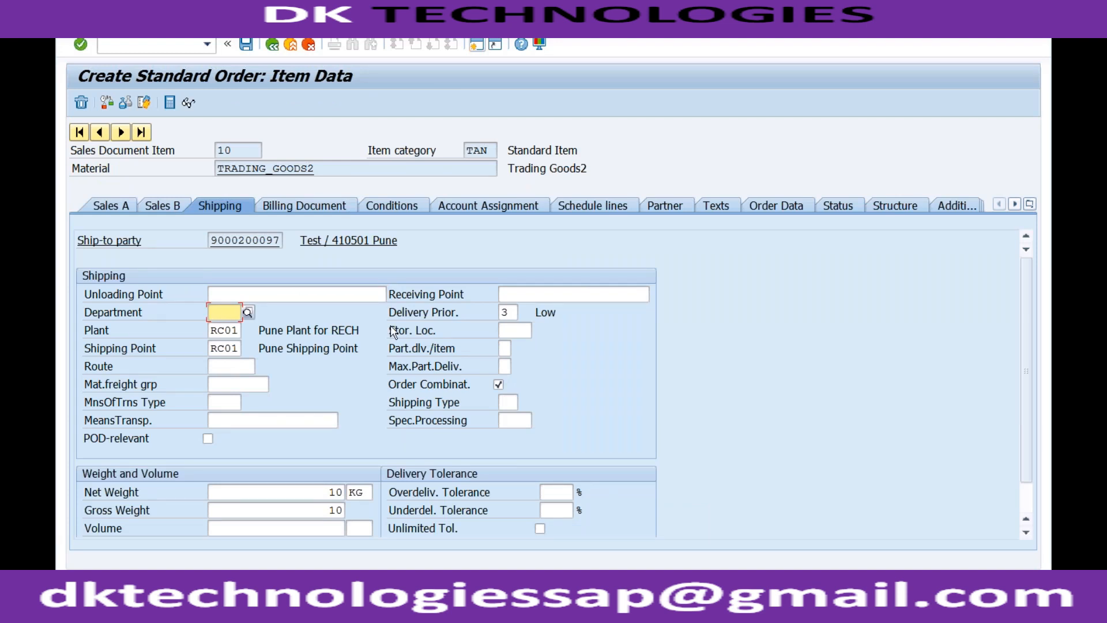
pyautogui.click(504, 312)
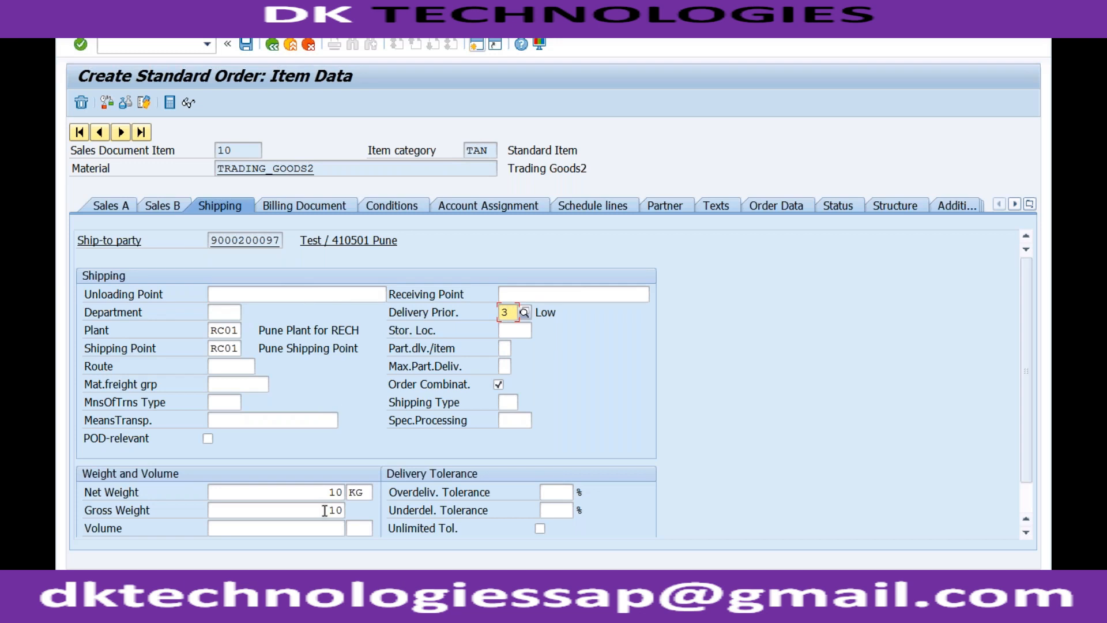
# Compare the customer's business partner shipping data with the order item's shipping data, and examine the item's shipping point
pyautogui.click(256, 605)
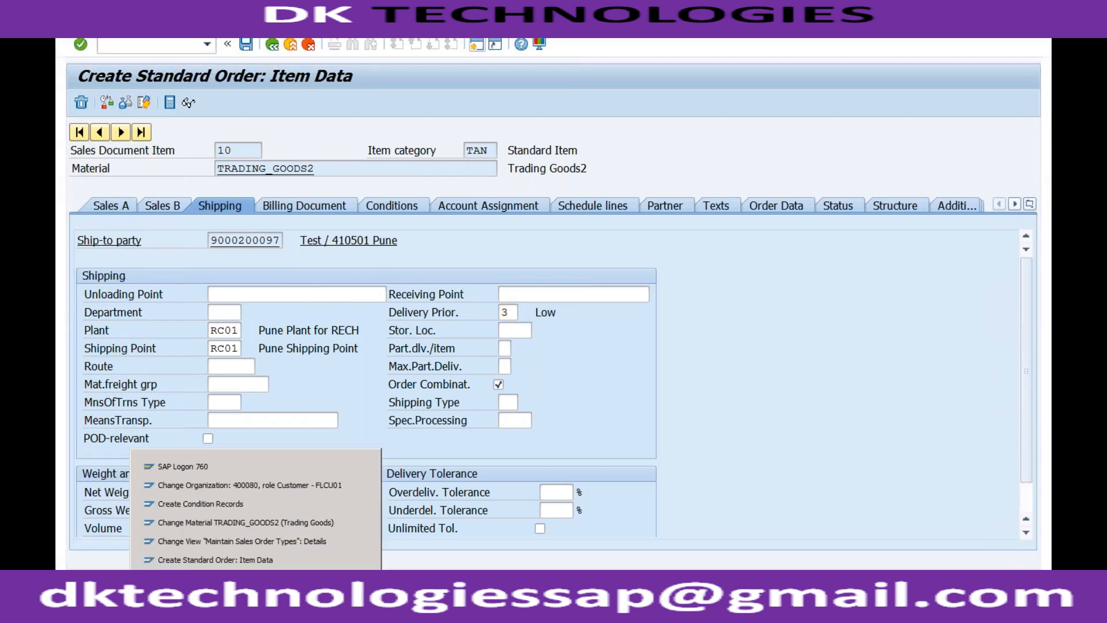
pyautogui.click(264, 489)
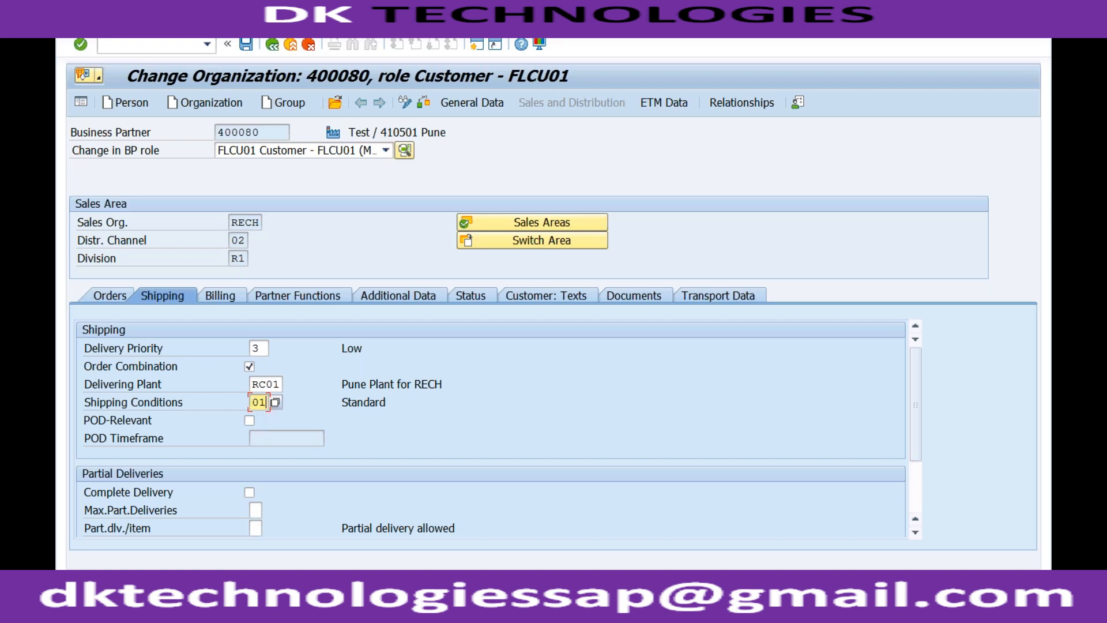
pyautogui.click(256, 599)
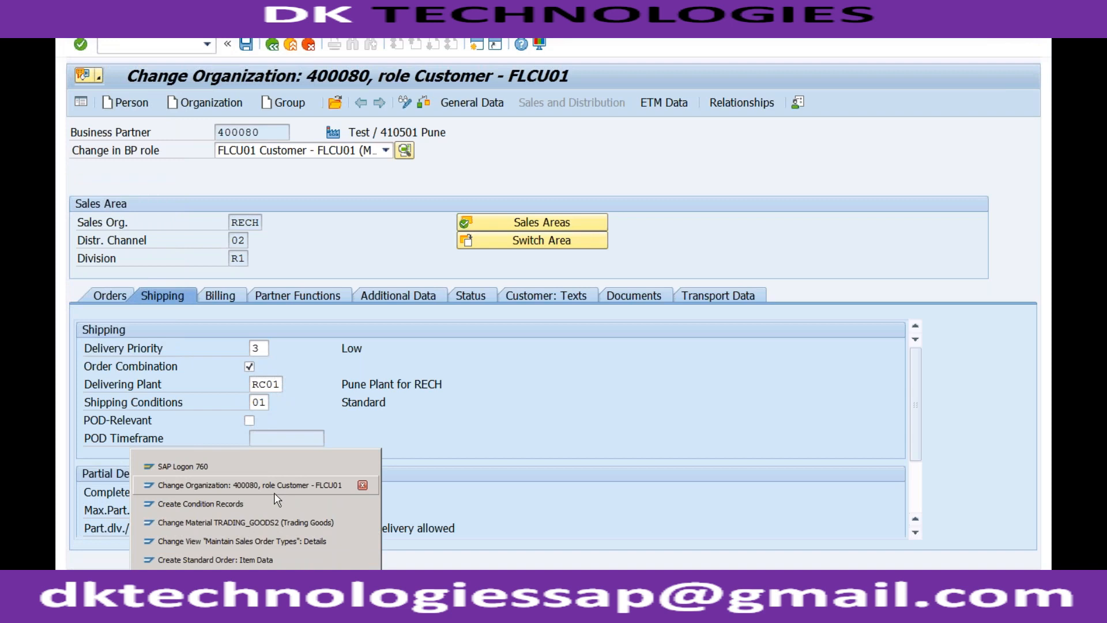
pyautogui.click(258, 559)
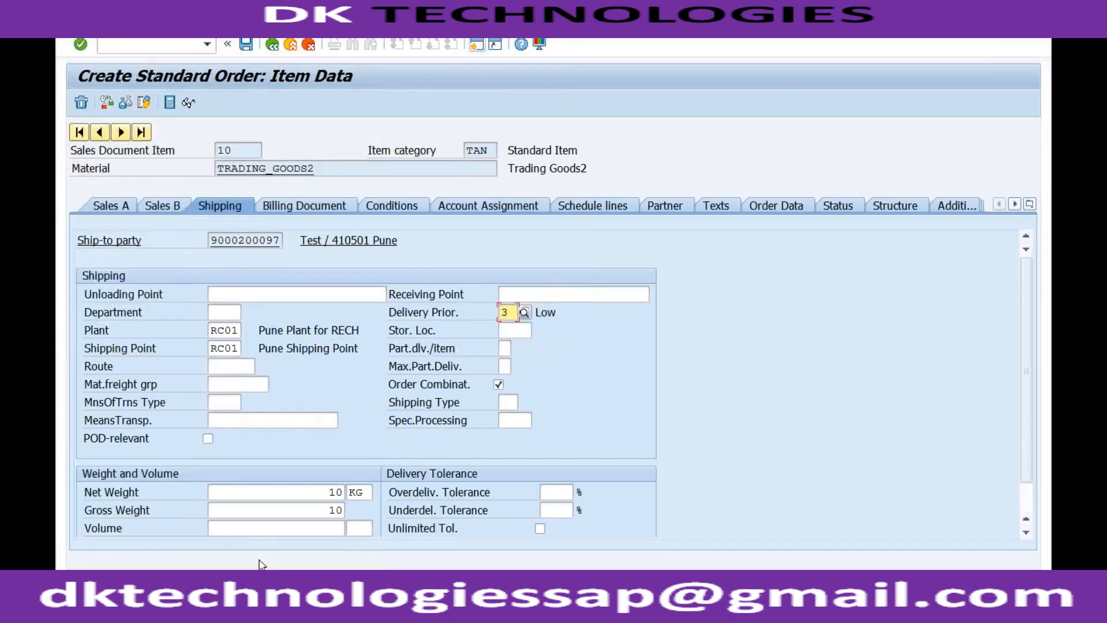
pyautogui.click(228, 348)
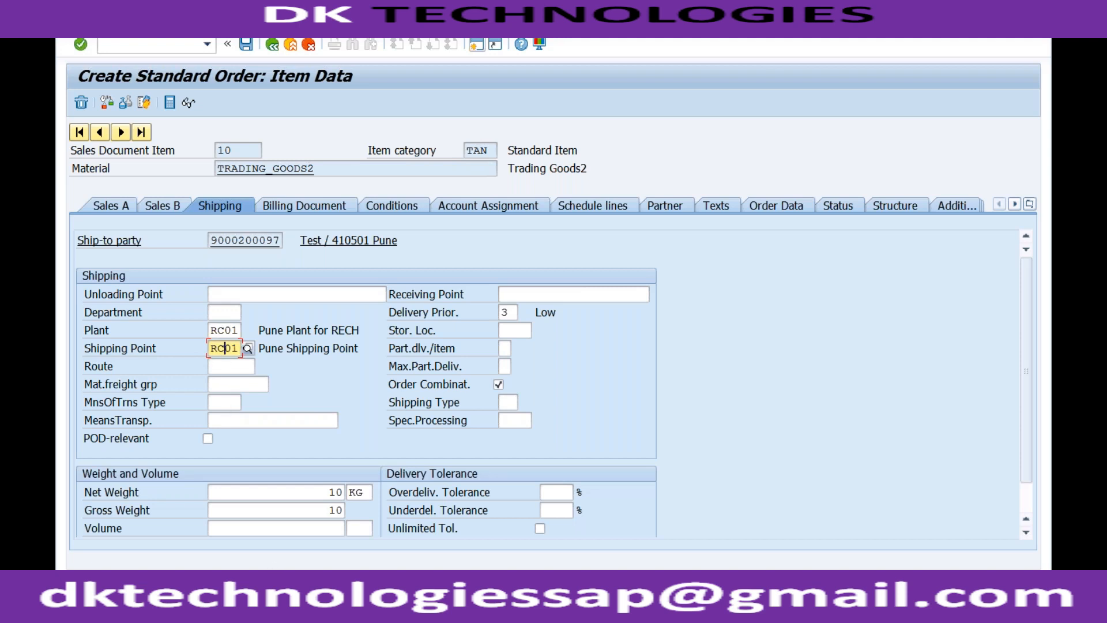
# Set the shipping conditions in the customer's business partner shipping data to 04, Transport Service, and save the change
pyautogui.click(254, 582)
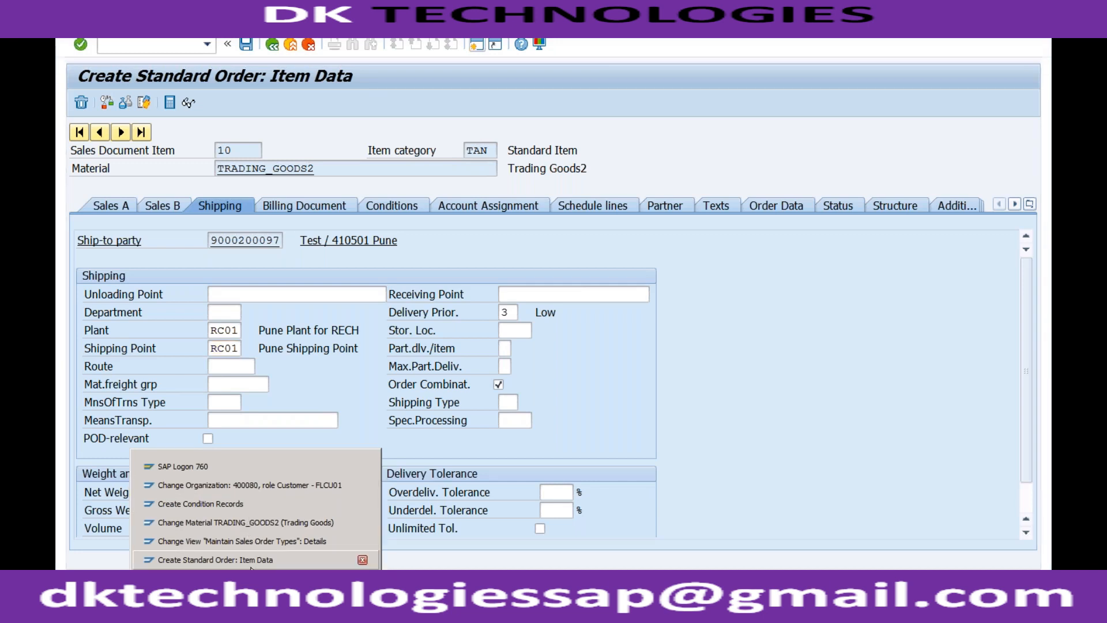
pyautogui.click(256, 485)
pyautogui.click(275, 401)
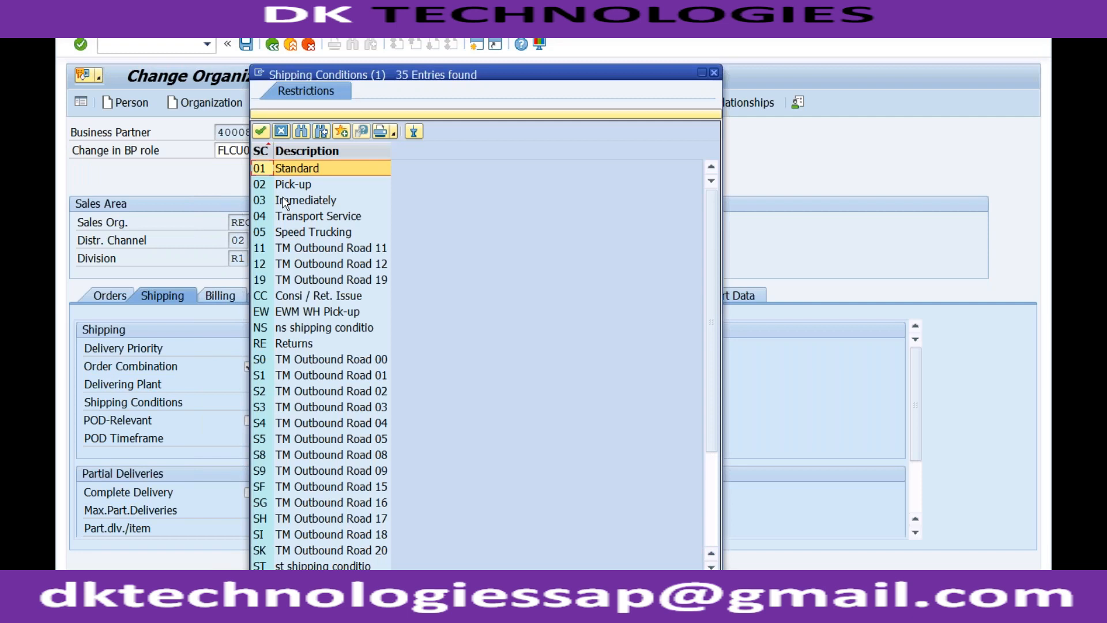
pyautogui.doubleClick(282, 214)
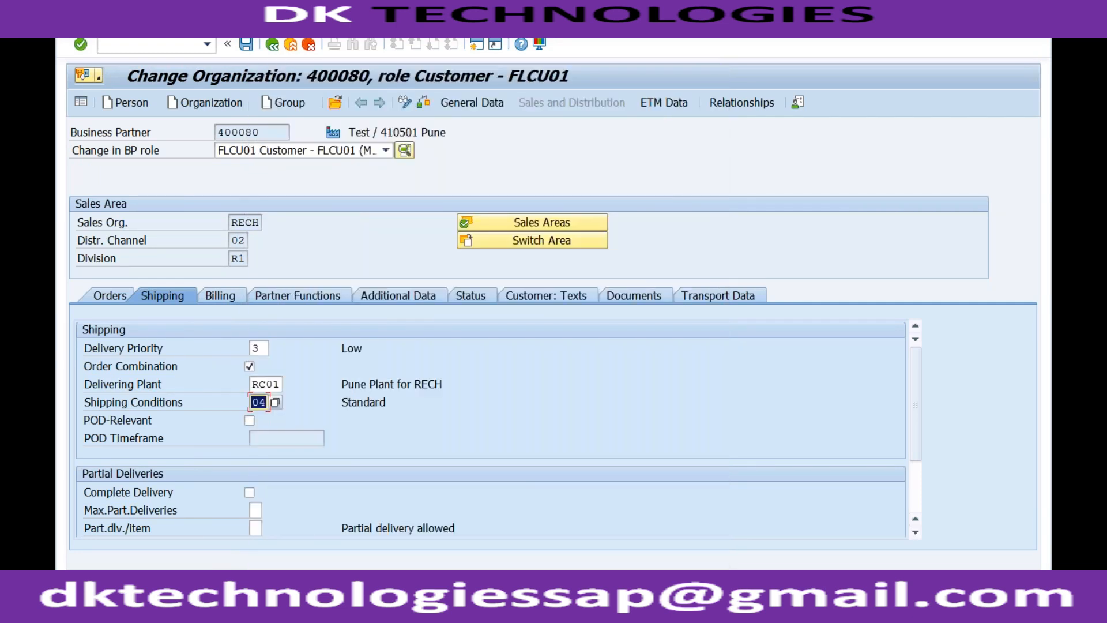
pyautogui.press('Return')
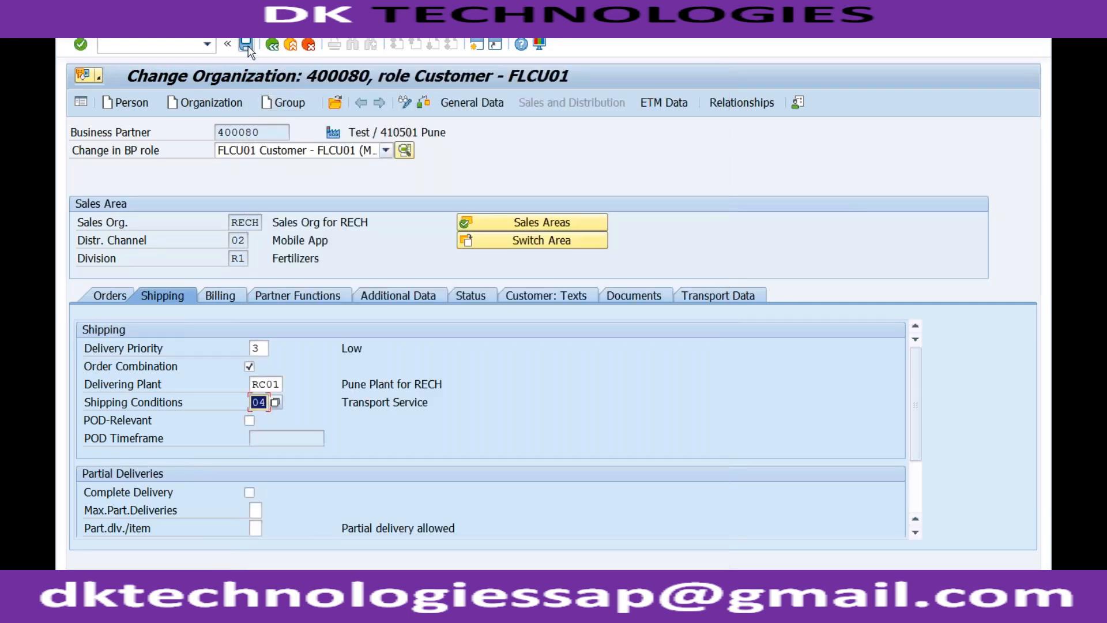
pyautogui.click(248, 48)
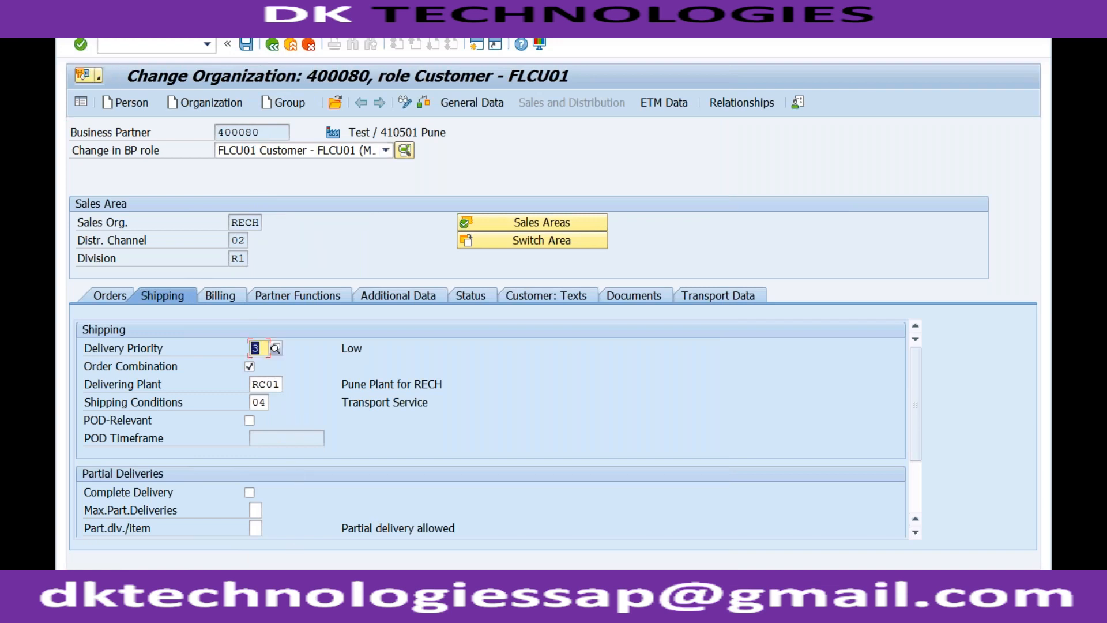
# Return to the standard order session and restart sales document creation with transaction VA01, leaving the current order
pyautogui.click(255, 583)
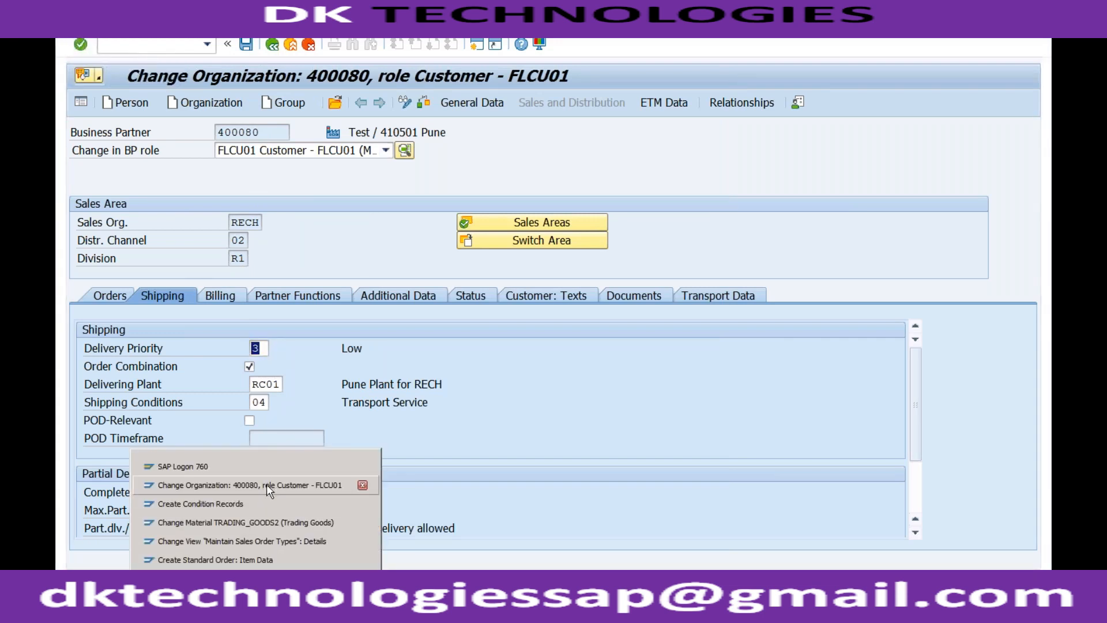
pyautogui.click(252, 560)
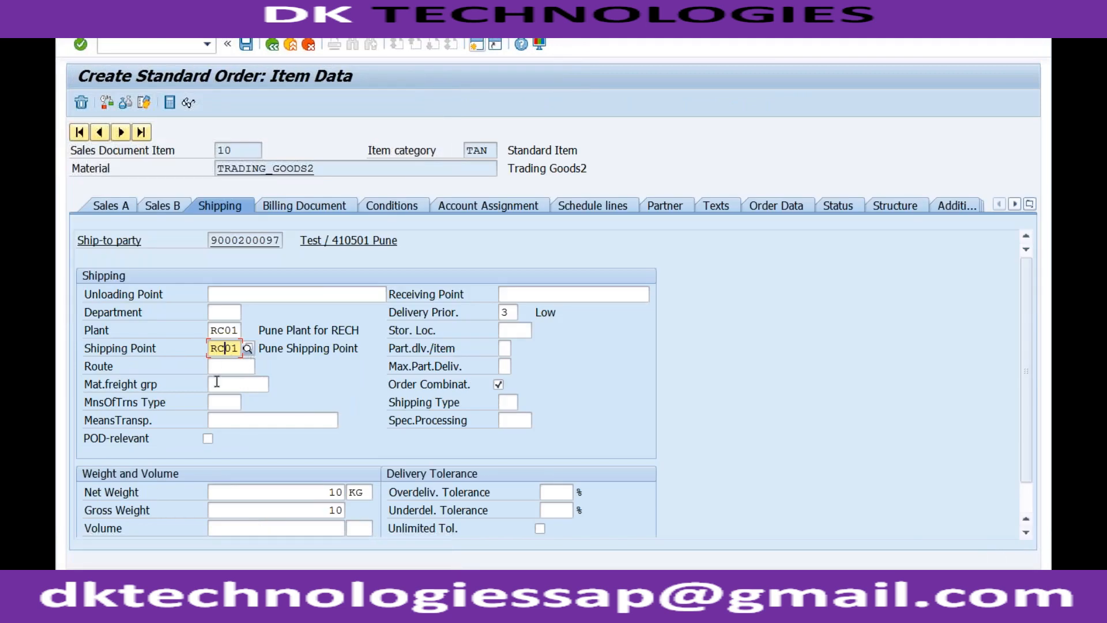
pyautogui.click(173, 46)
pyautogui.write('/nva01')
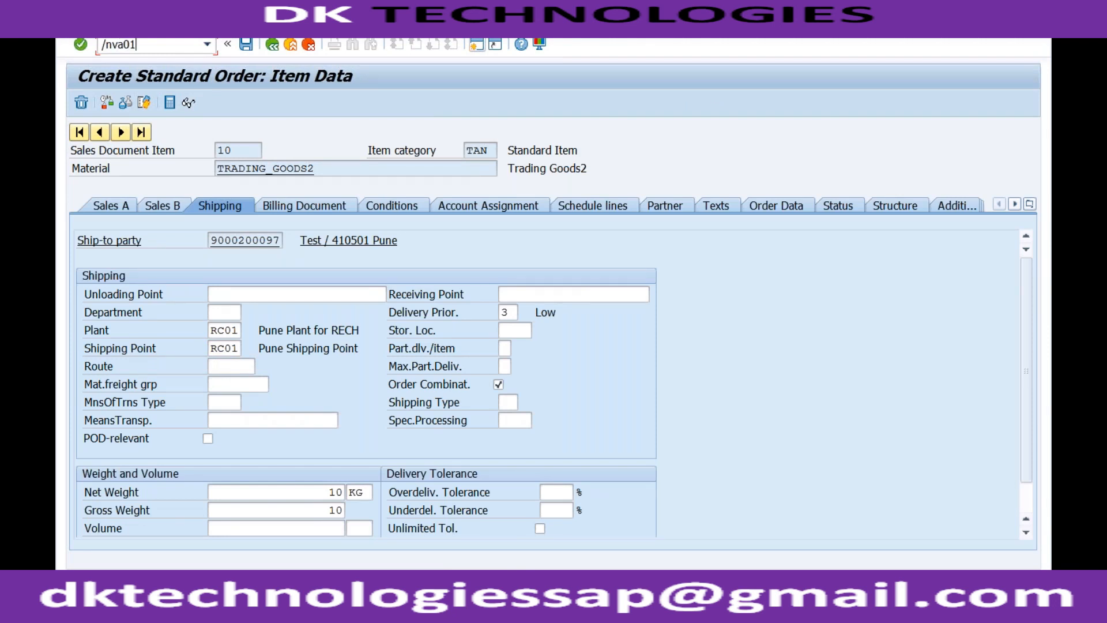
pyautogui.press('Return')
pyautogui.press('Return')
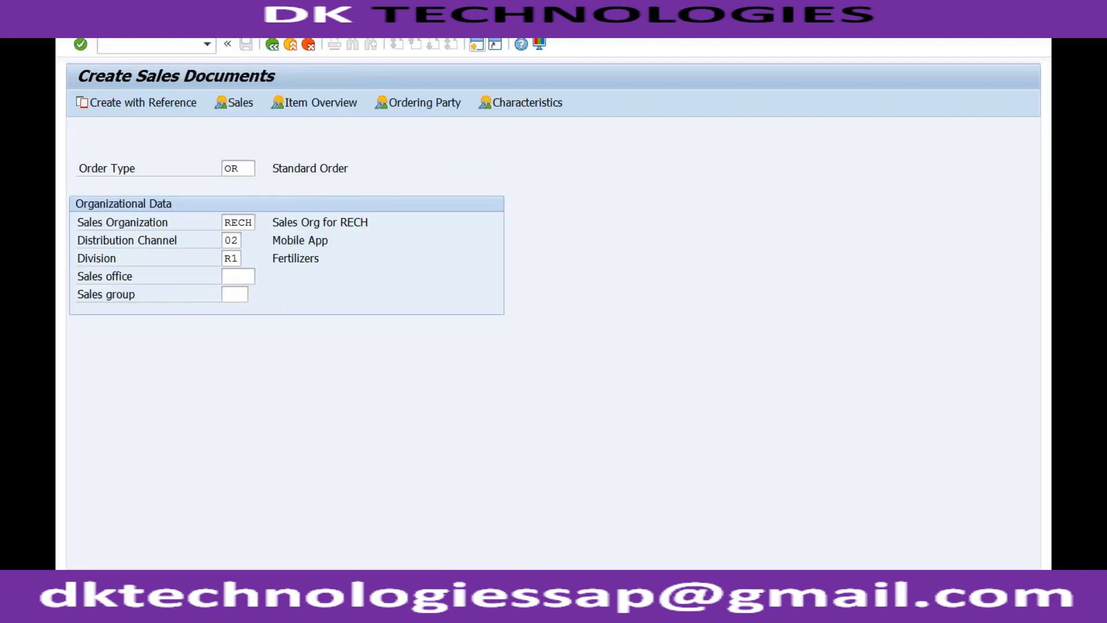
# Start a standard order for the sales area and enter the sold-to party and the customer reference Test
pyautogui.press('Down')
pyautogui.press('Return')
pyautogui.press('Tab')
pyautogui.press('Tab')
pyautogui.press('space')
pyautogui.press('Down')
pyautogui.press('Return')
pyautogui.press('Tab')
pyautogui.press('Tab')
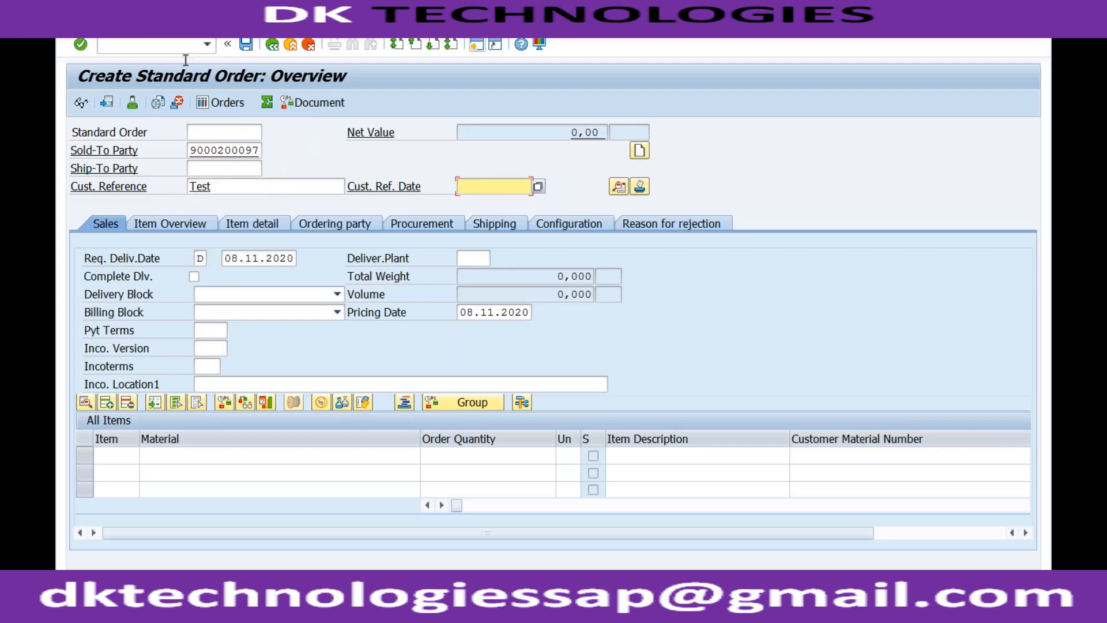
# Set the order's payment terms to 0001, Incoterms to CFR and Incoterms location 1 to test
pyautogui.click(202, 329)
pyautogui.press('space')
pyautogui.press('Down')
pyautogui.press('Return')
pyautogui.press('Tab')
pyautogui.press('Tab')
pyautogui.press('space')
pyautogui.press('Down')
pyautogui.press('Return')
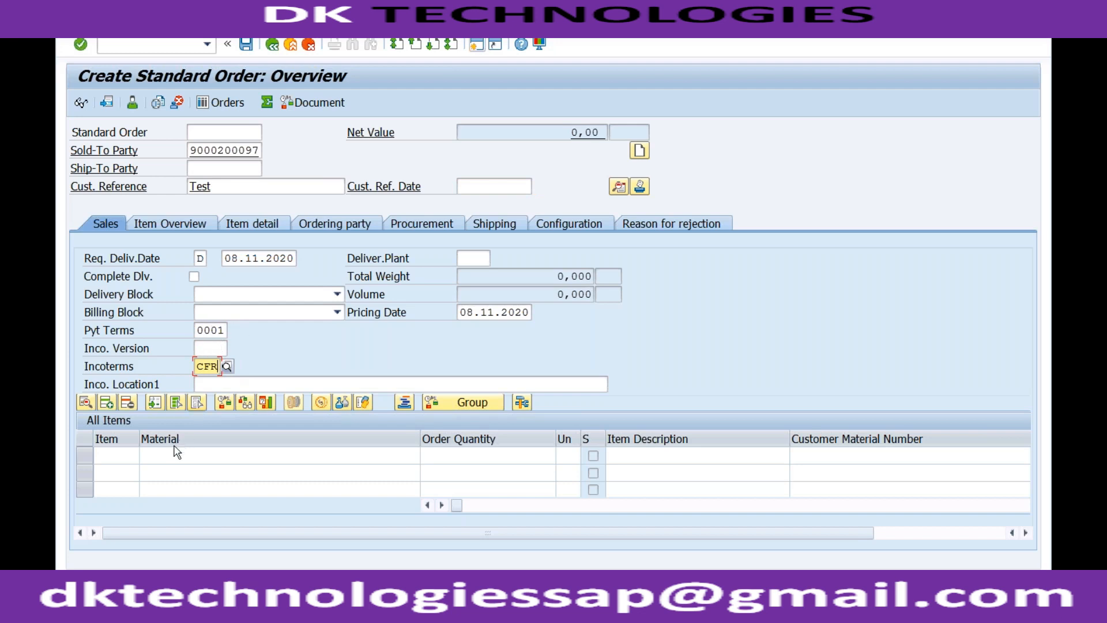
pyautogui.click(210, 332)
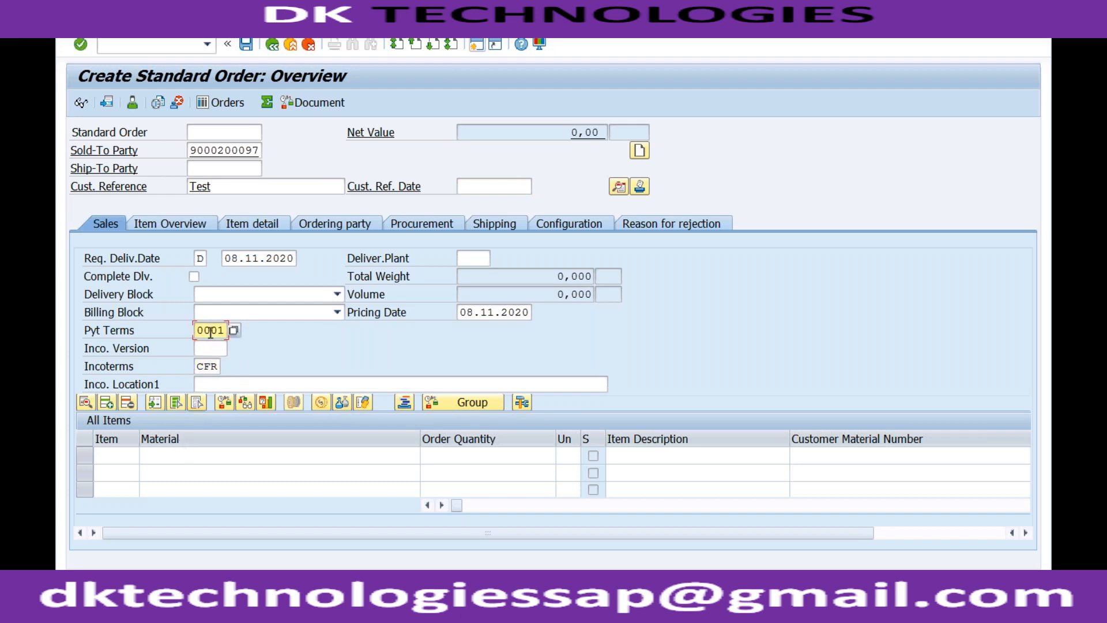
pyautogui.click(206, 366)
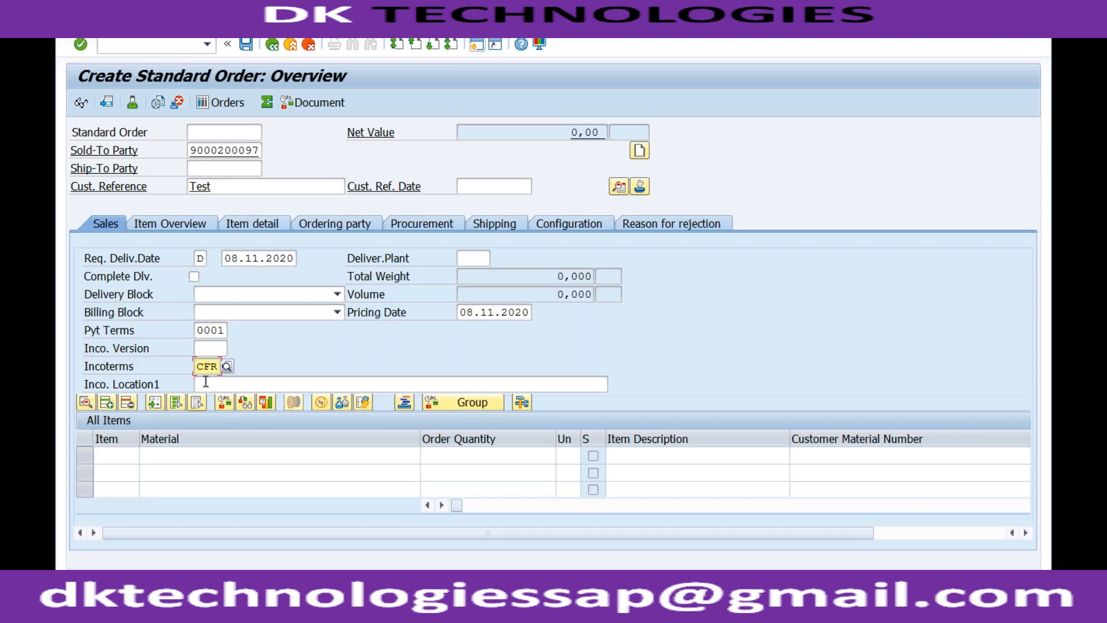
pyautogui.click(205, 383)
pyautogui.write('test')
pyautogui.press('Tab')
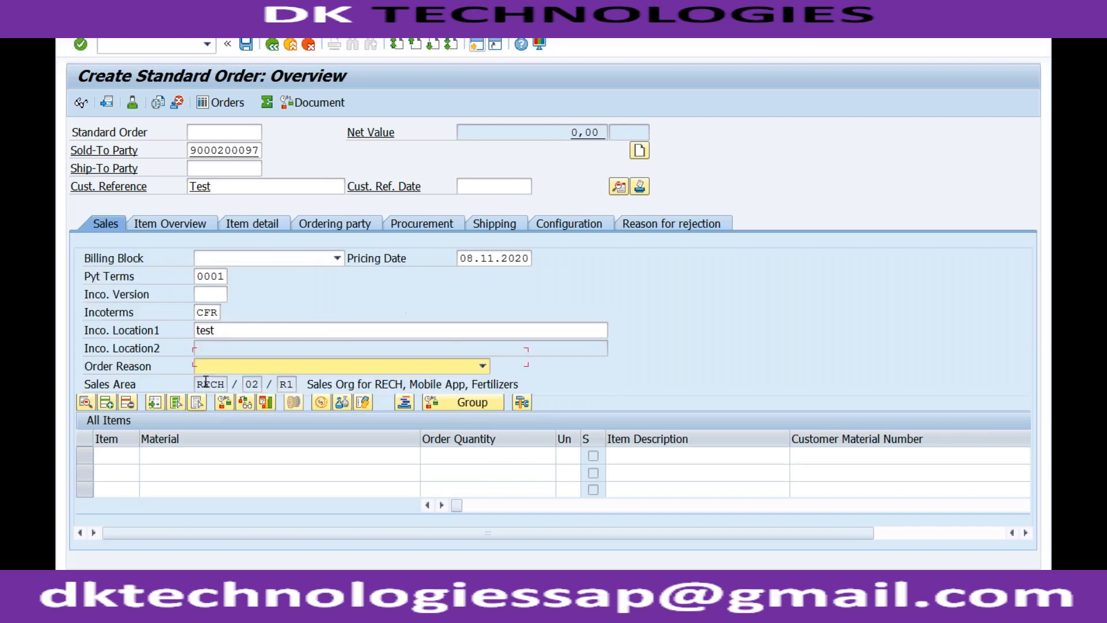
# Add material TRADING_GOODS2 to the order with an order quantity of 10
pyautogui.click(204, 456)
pyautogui.press('Down')
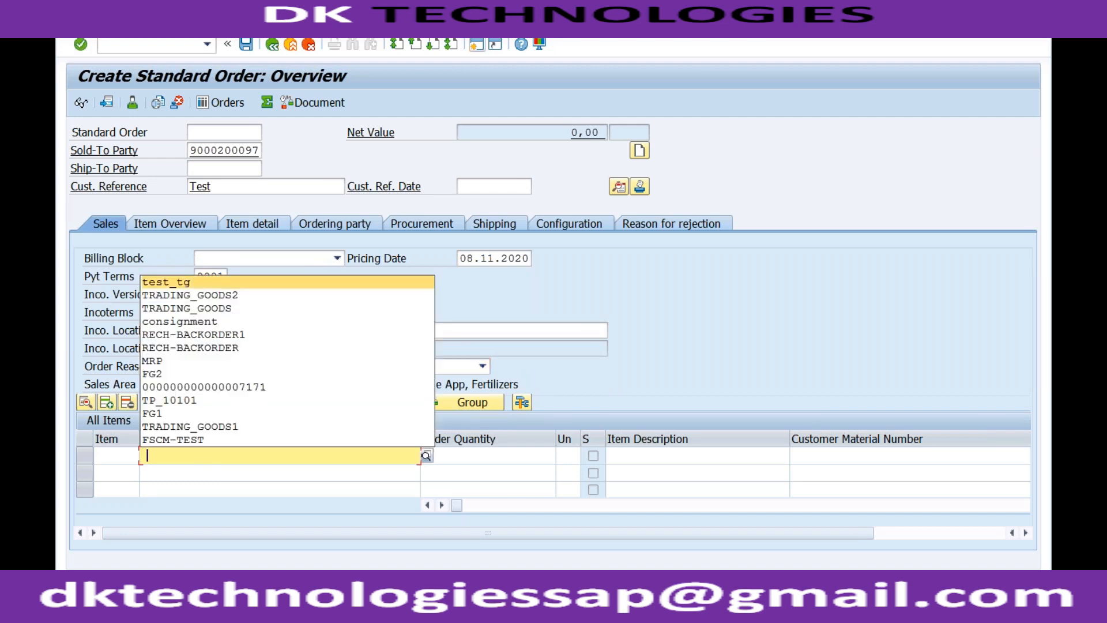
pyautogui.press('Down')
pyautogui.press('Return')
pyautogui.press('Tab')
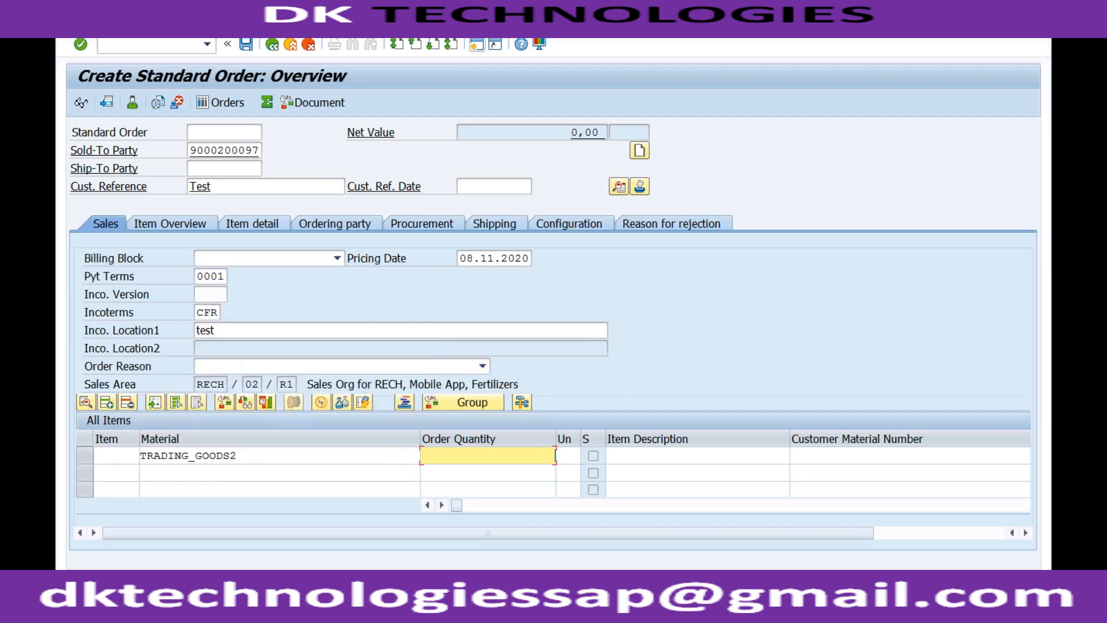
pyautogui.press('Down')
pyautogui.press('Return')
pyautogui.press('Return')
pyautogui.press('Return')
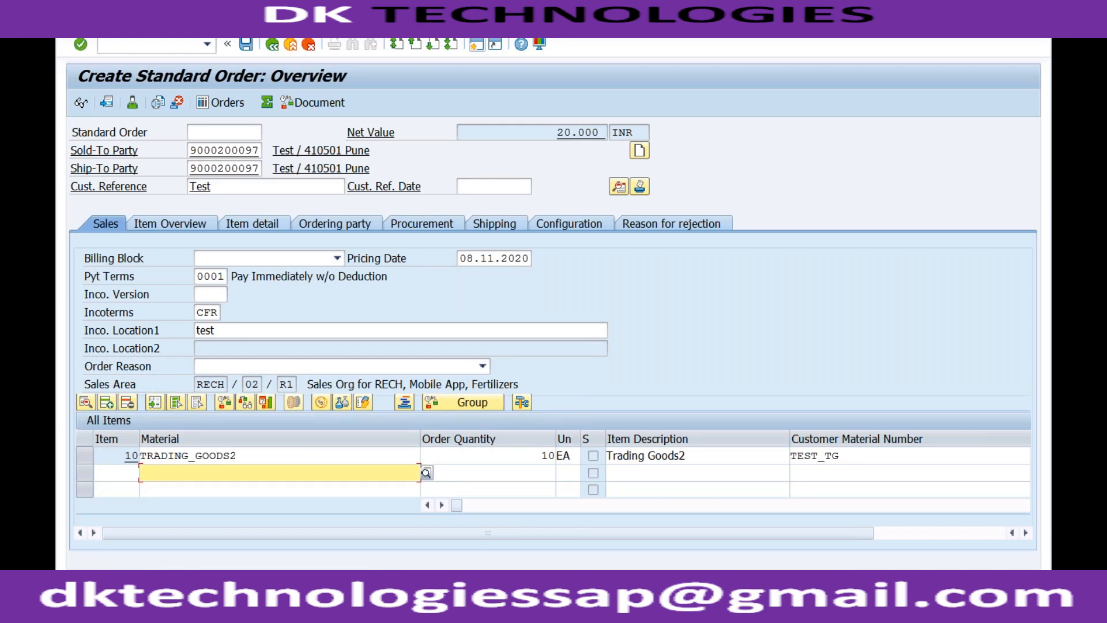
# Open the shipping data of the TRADING_GOODS2 item and check its plant and shipping point
pyautogui.doubleClick(219, 455)
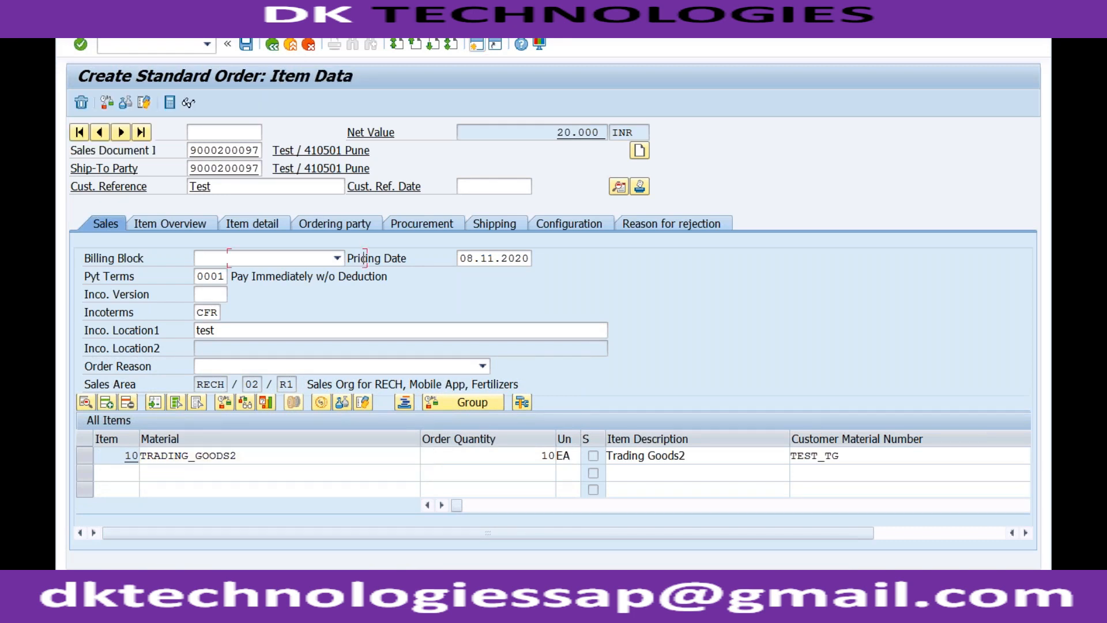
pyautogui.click(237, 210)
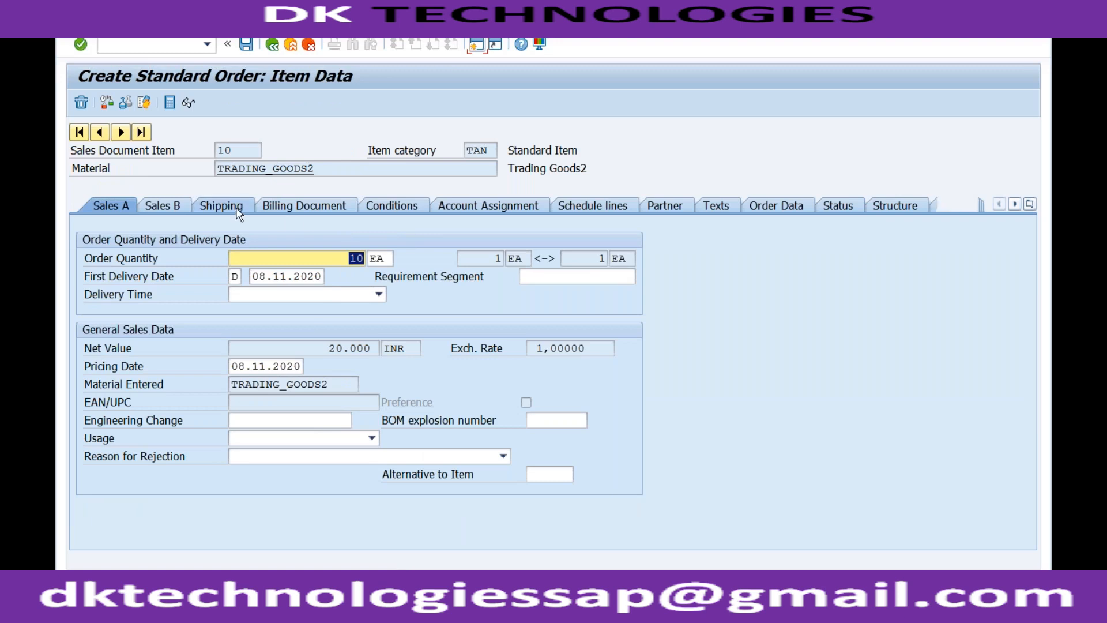
pyautogui.click(233, 347)
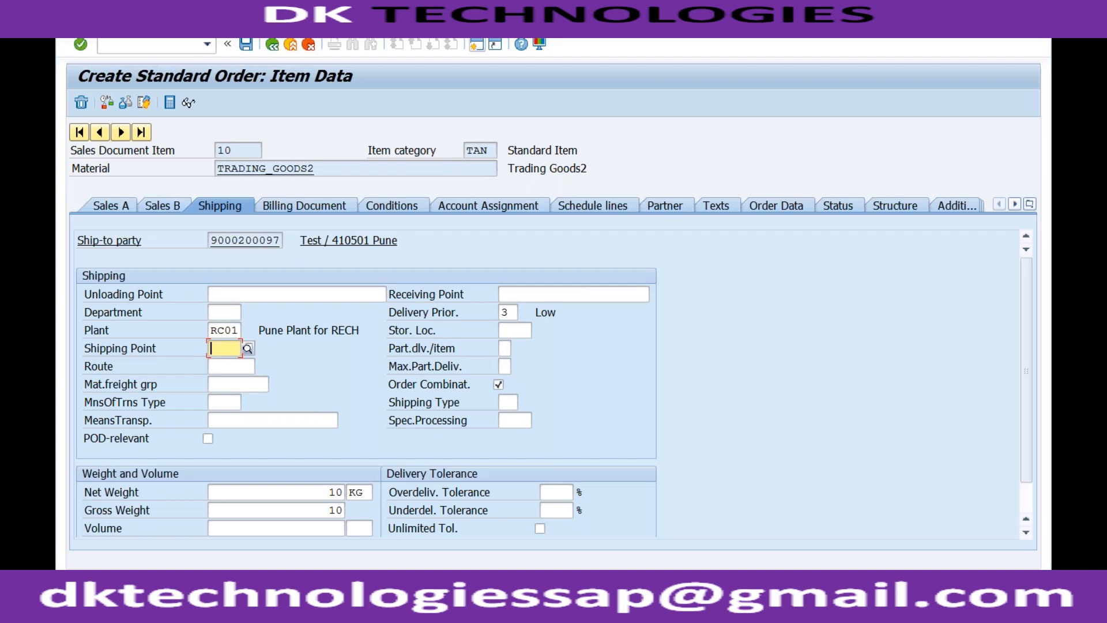
# Check the order's incompletion log for missing data and return to the item's shipping data
pyautogui.click(187, 29)
pyautogui.click(216, 219)
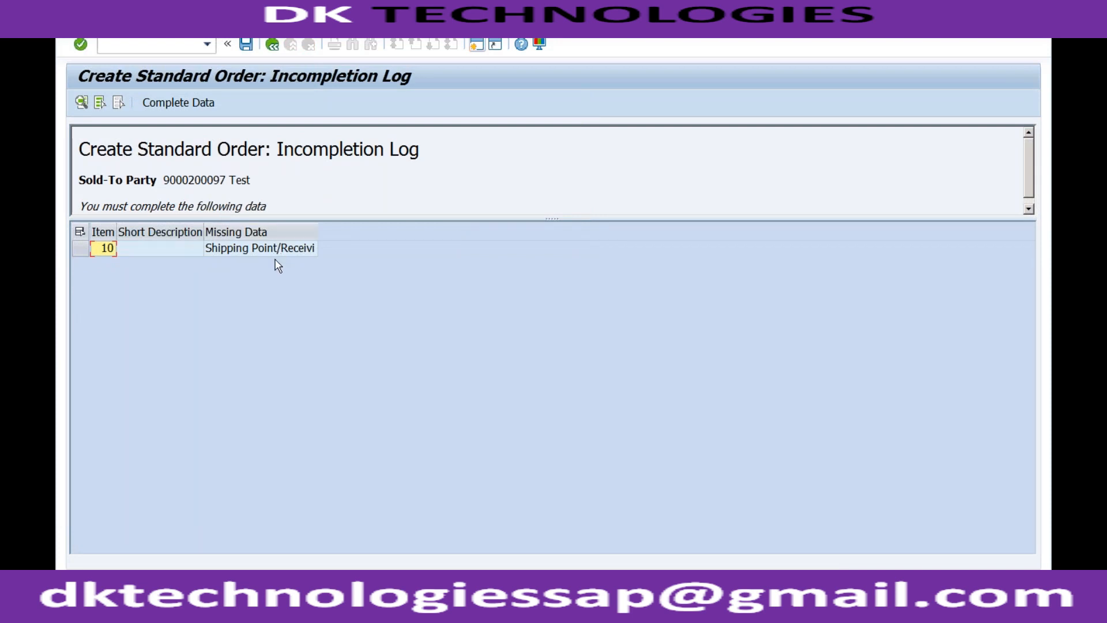
pyautogui.click(271, 44)
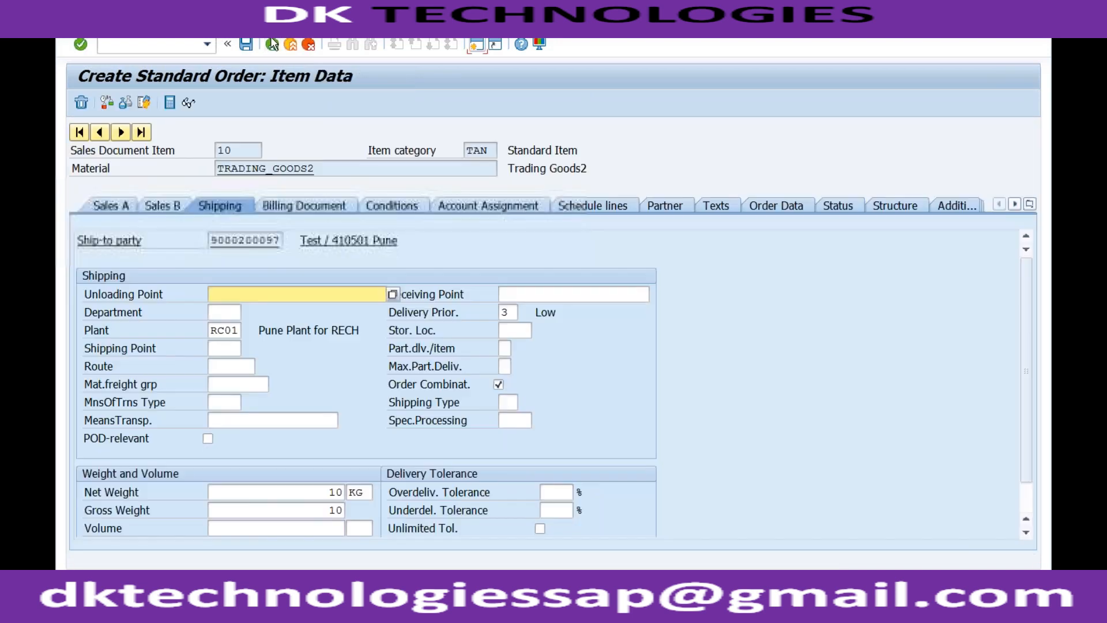
# Enter RC01 as the item's shipping point
pyautogui.click(223, 349)
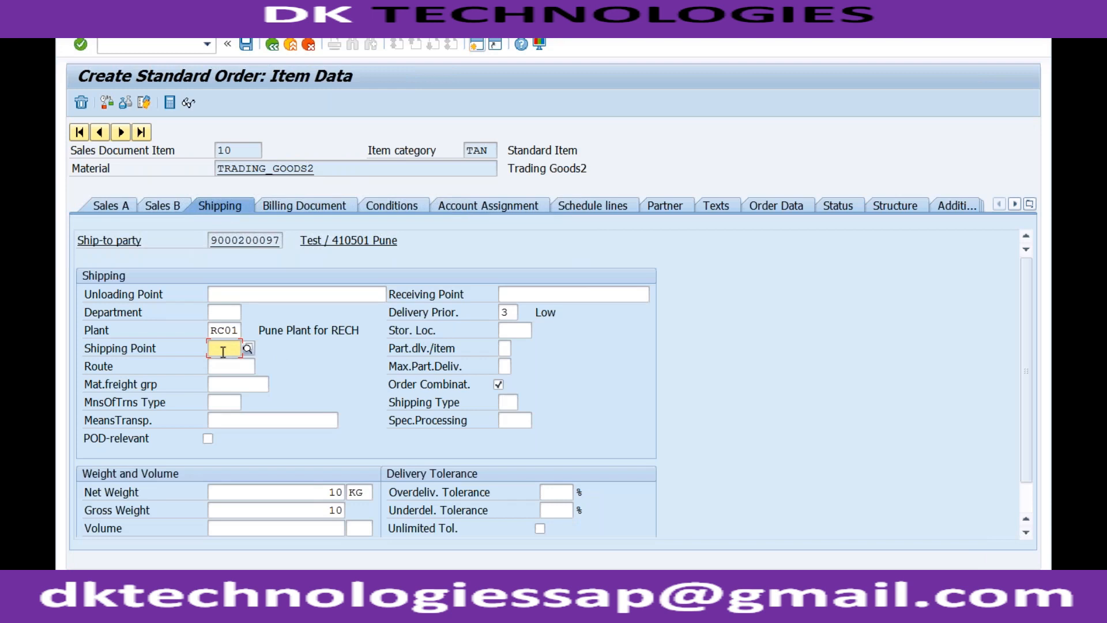
pyautogui.write('rc01')
pyautogui.press('Return')
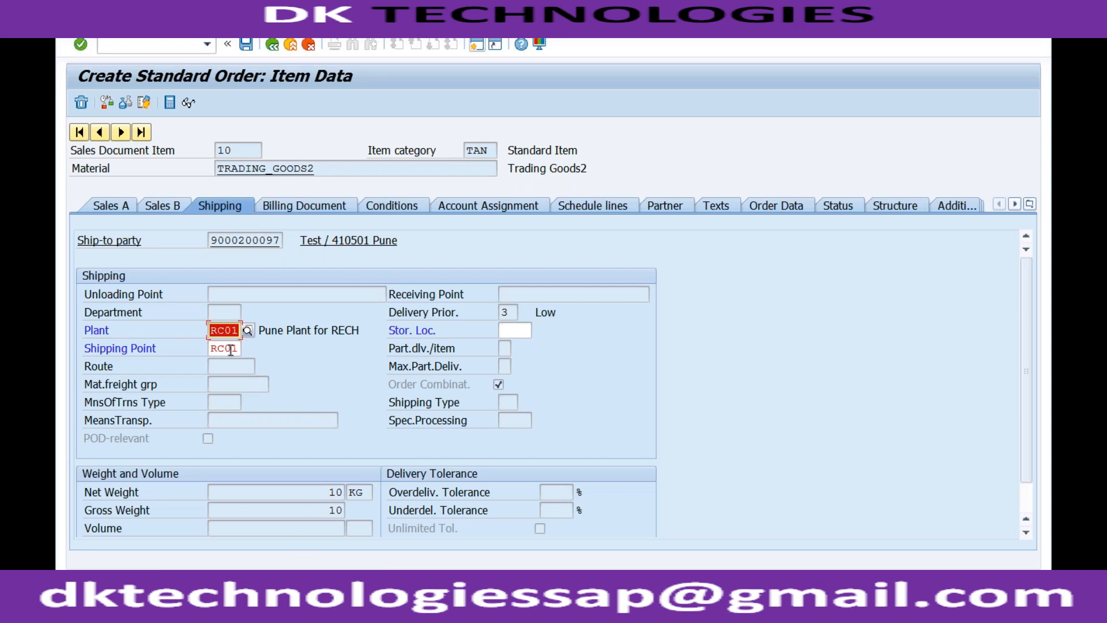
# Open the Shipping Point Determination customizing from the error message's details and examine its condition, loading group, plant and shipping point columns
pyautogui.doubleClick(311, 581)
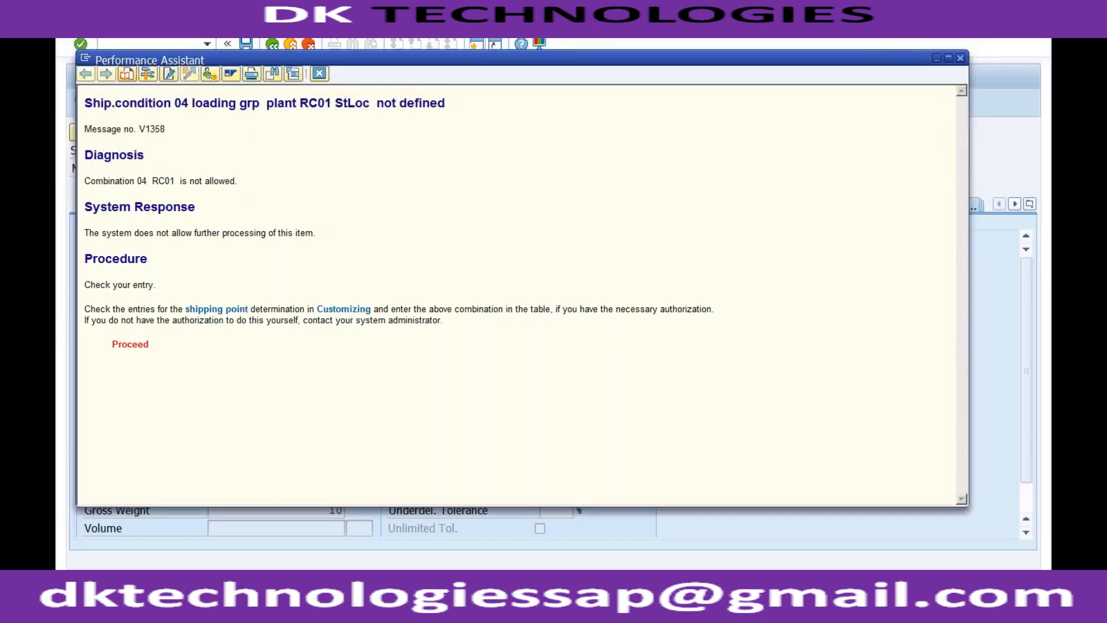
pyautogui.click(130, 343)
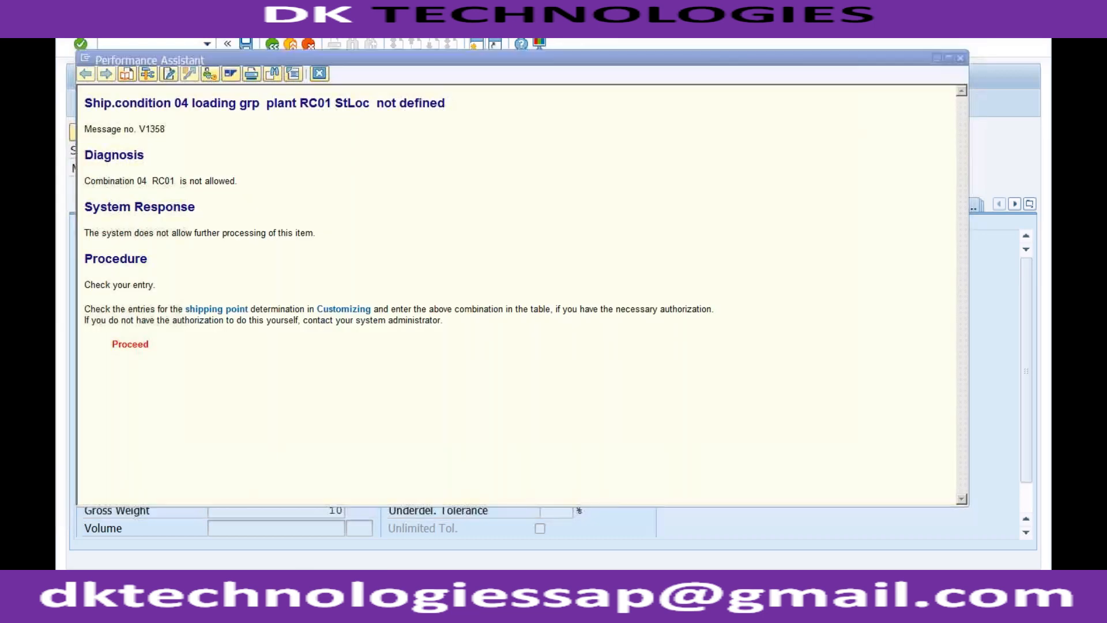
pyautogui.click(193, 173)
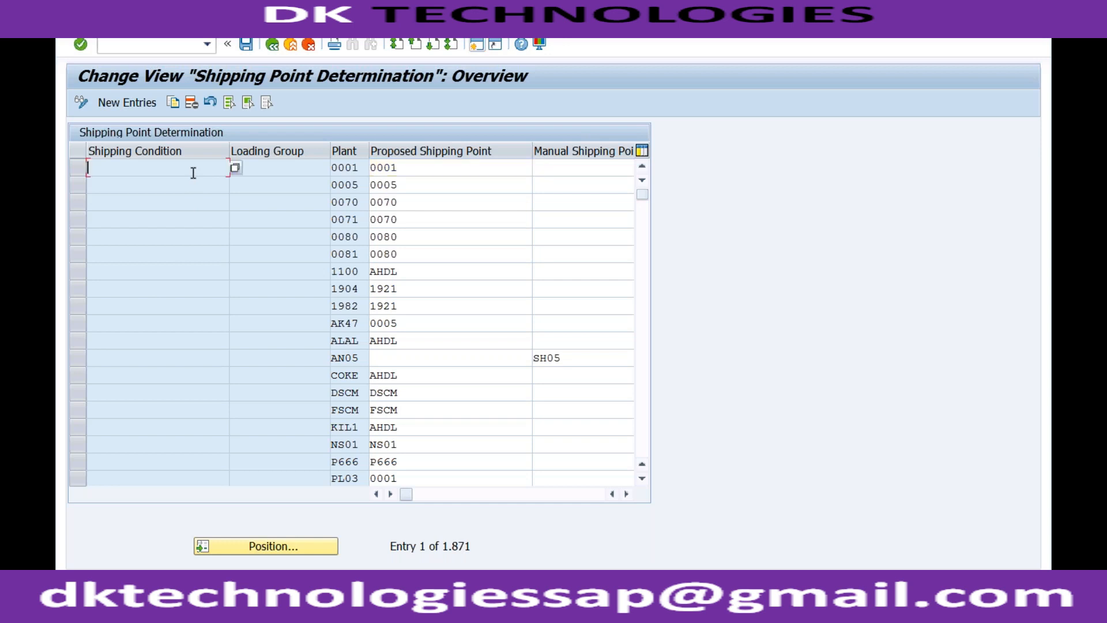
pyautogui.click(276, 165)
pyautogui.click(358, 168)
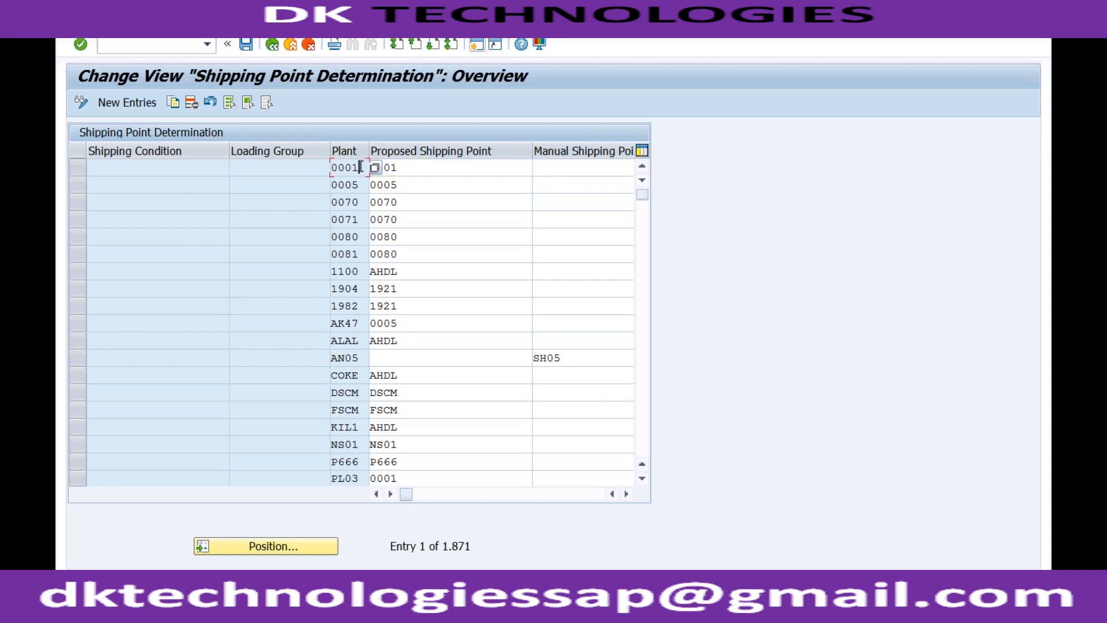
pyautogui.click(421, 167)
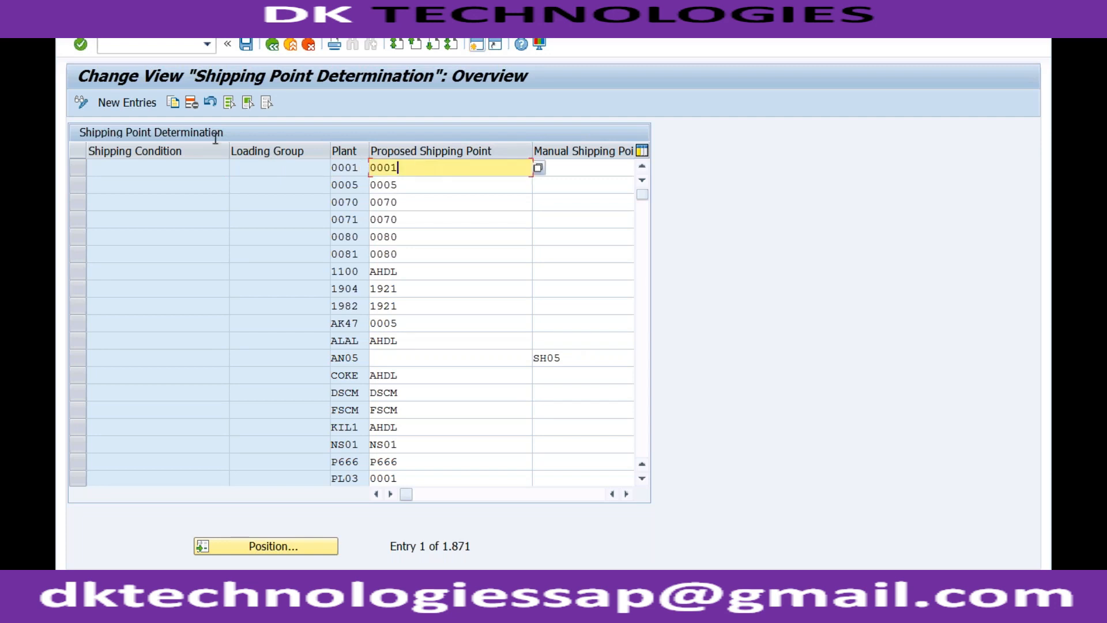
# Create and save a determination entry for shipping condition 04 and plant RC01 with proposed shipping point RC01, accepting the suggested customizing request
pyautogui.click(125, 102)
pyautogui.write('04')
pyautogui.press('Tab')
pyautogui.press('Tab')
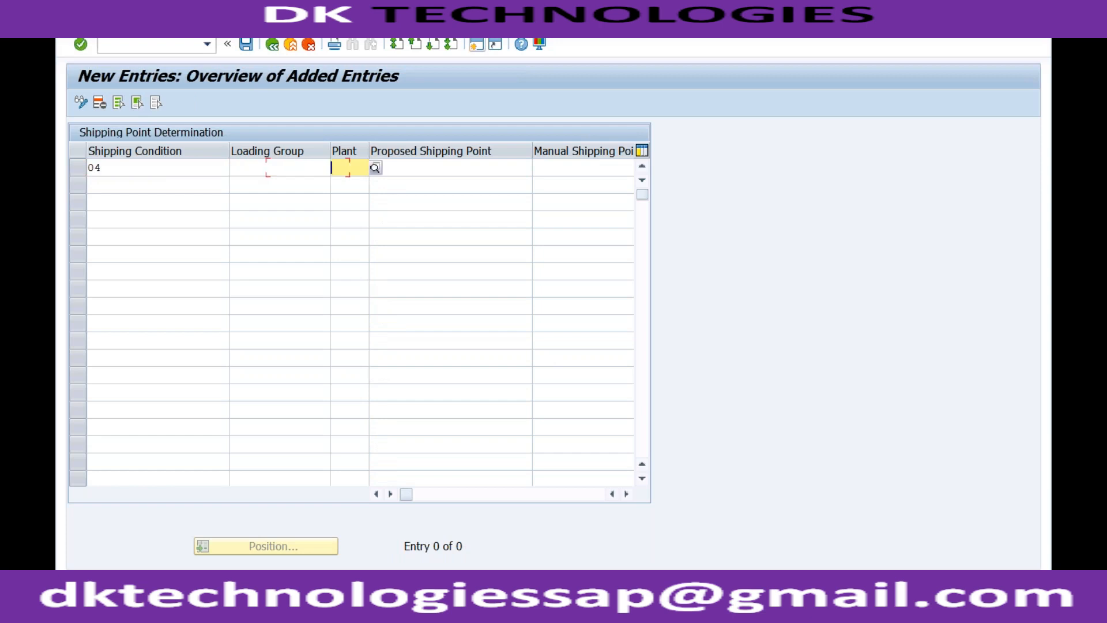
pyautogui.write('RC01')
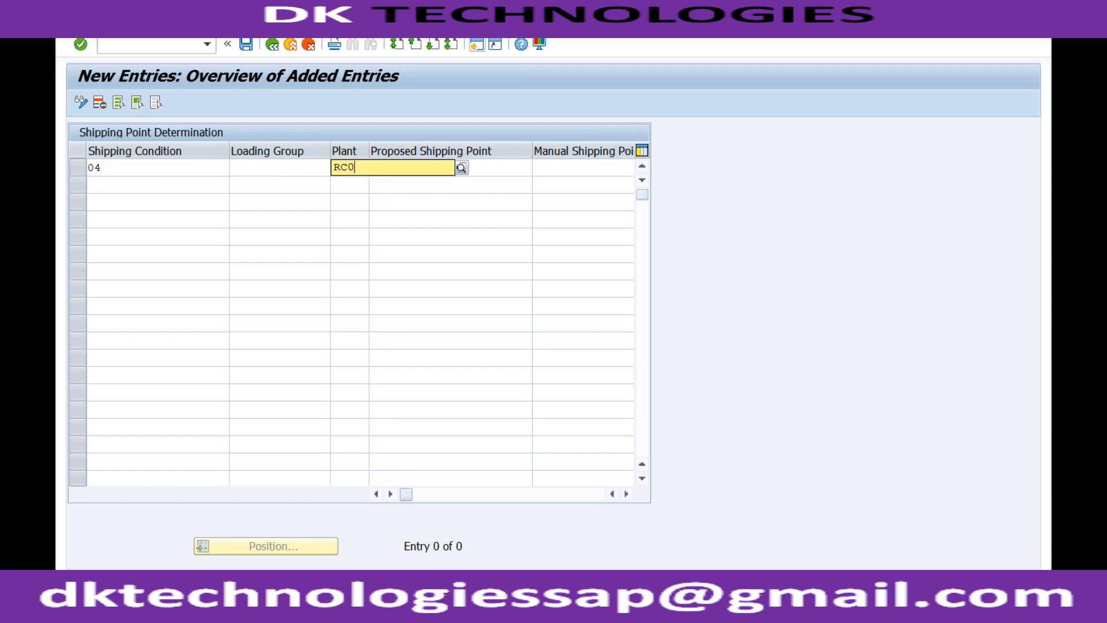
pyautogui.press('Tab')
pyautogui.write('RC01')
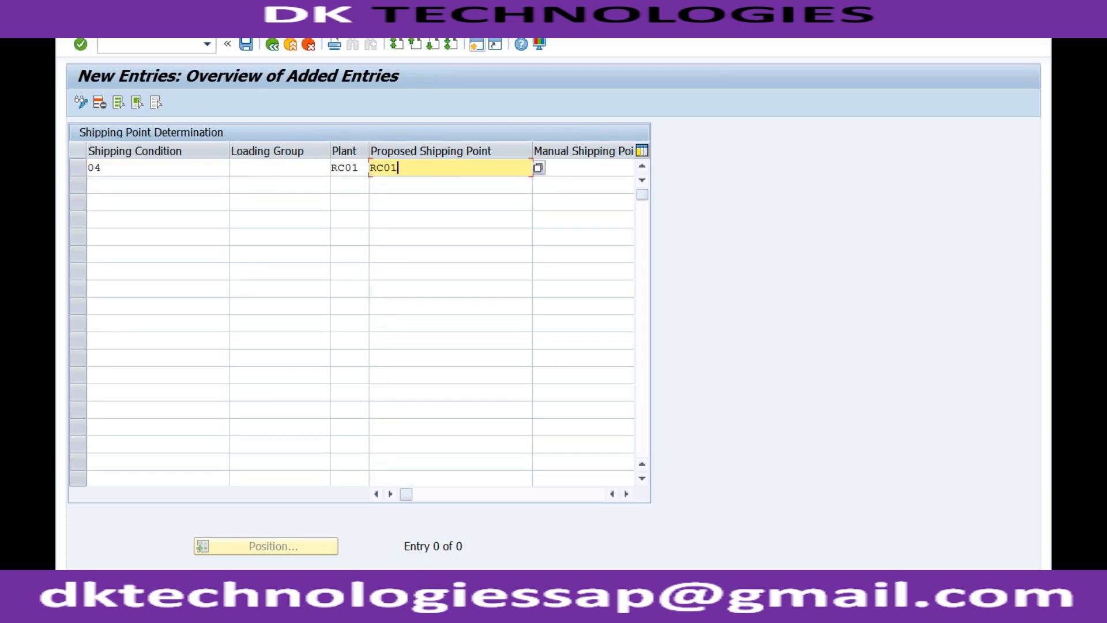
pyautogui.press('Return')
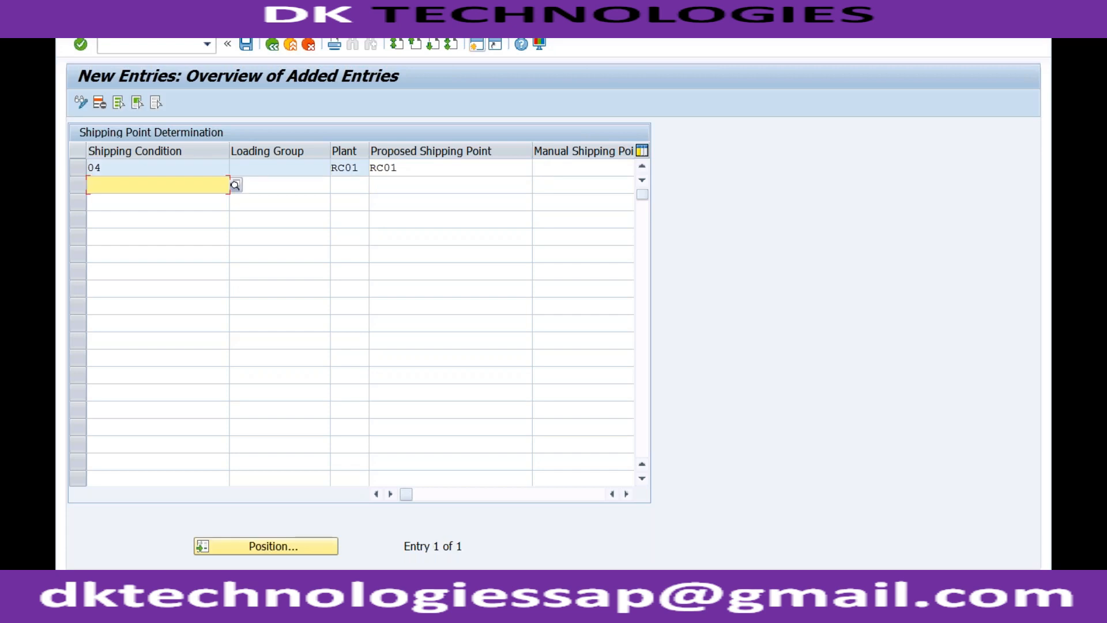
pyautogui.click(247, 45)
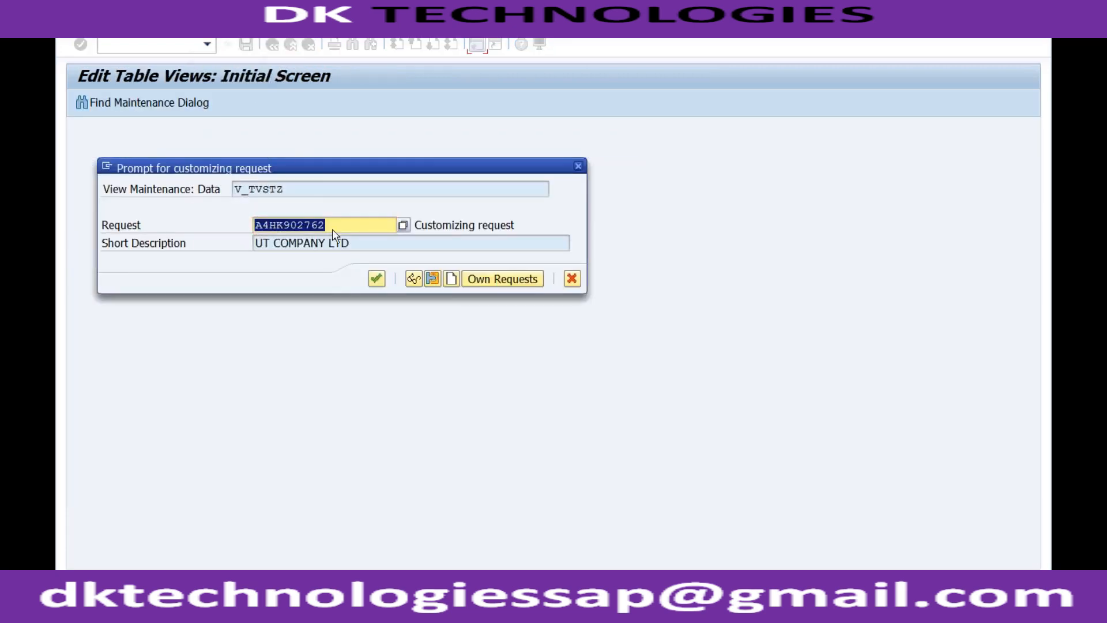
pyautogui.click(376, 280)
# Leave the customizing view, return to the order item and revalidate its plant and shipping point
pyautogui.click(276, 45)
pyautogui.click(273, 45)
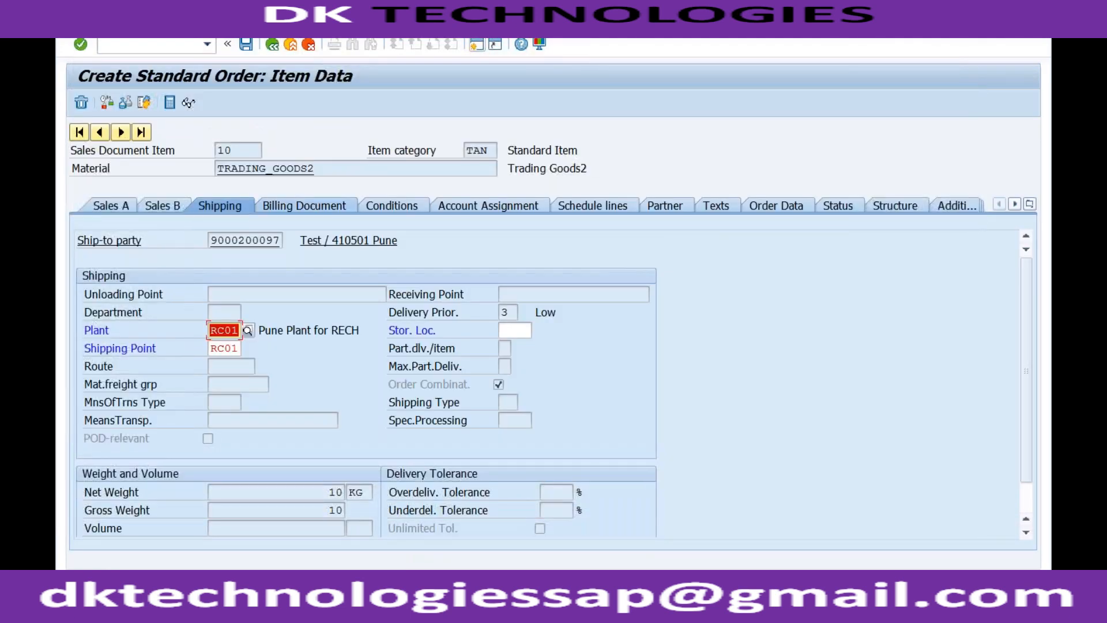
pyautogui.press('Return')
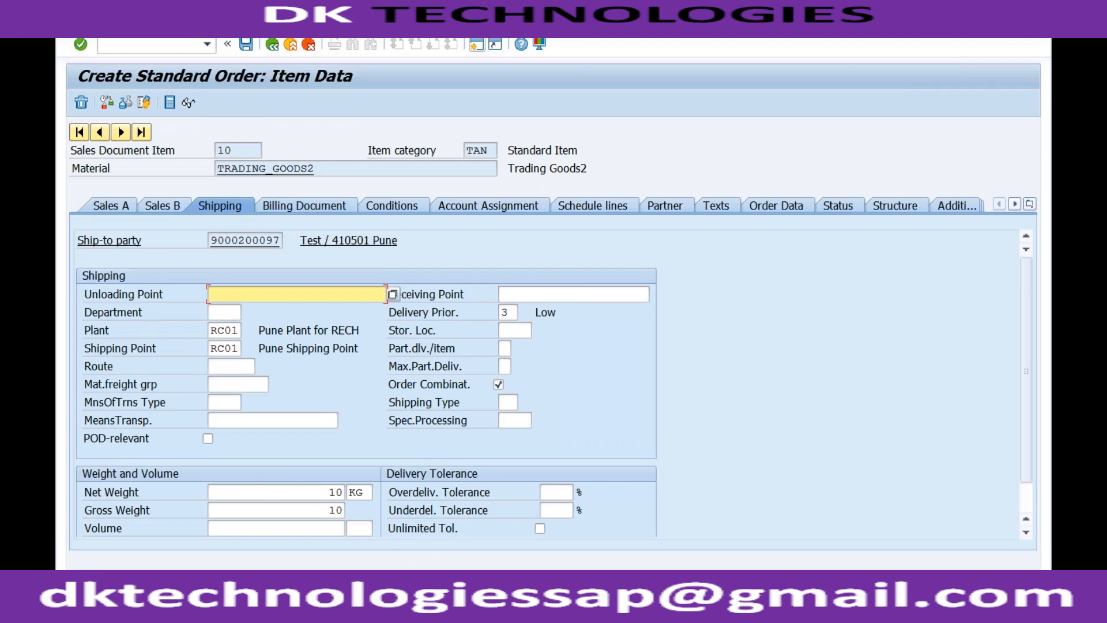
# Switch to the customer's business partner session and examine the POD settings, turning POD-Relevant on and off again
pyautogui.click(256, 595)
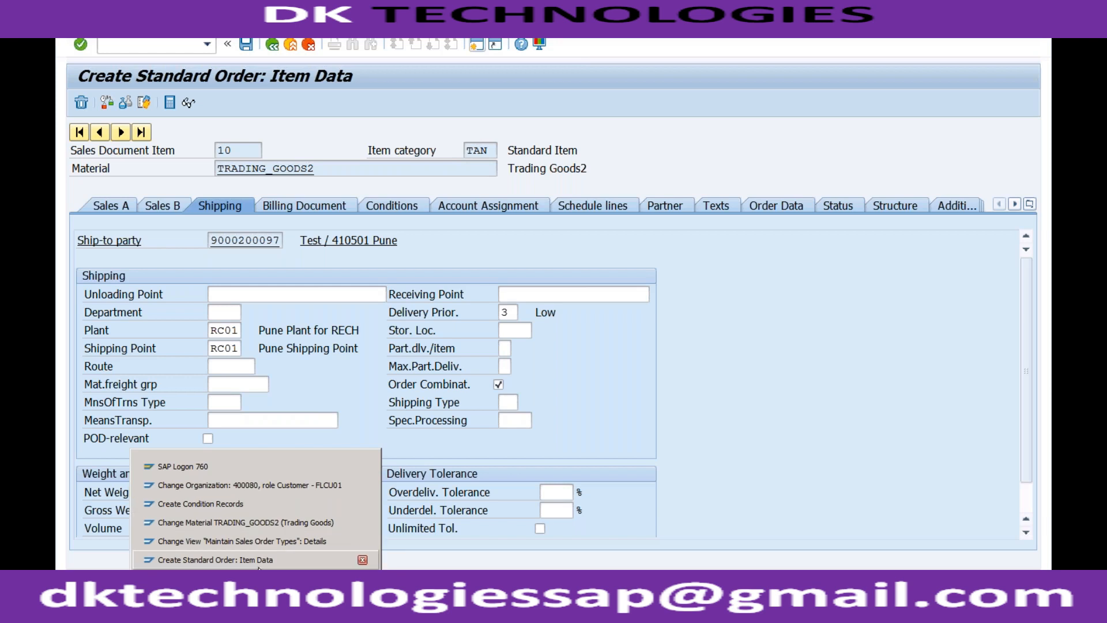
pyautogui.click(254, 485)
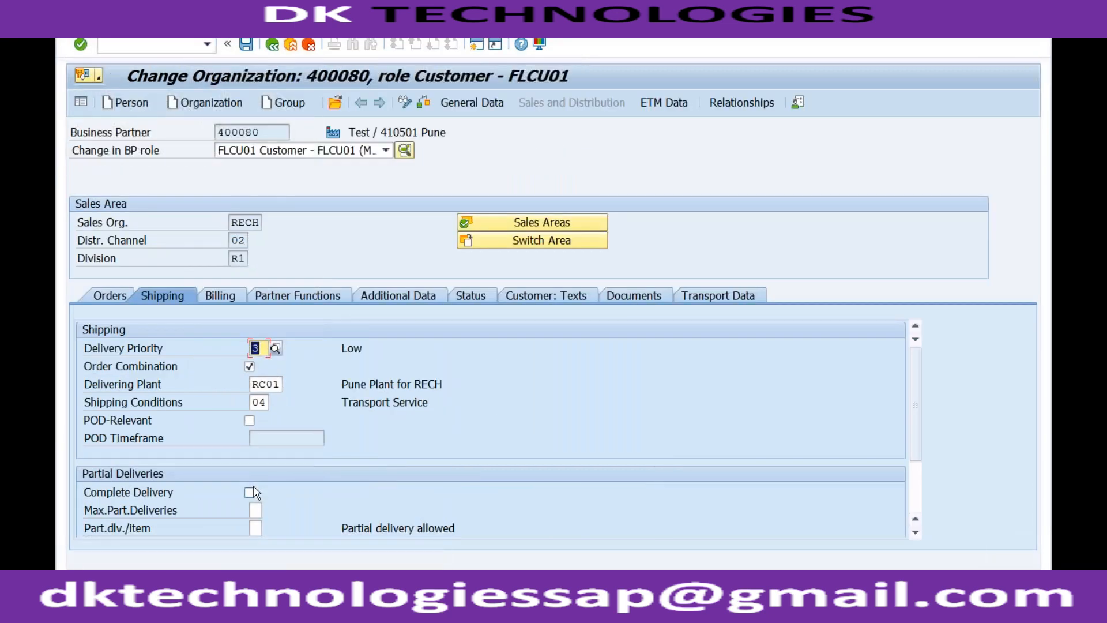
pyautogui.click(249, 421)
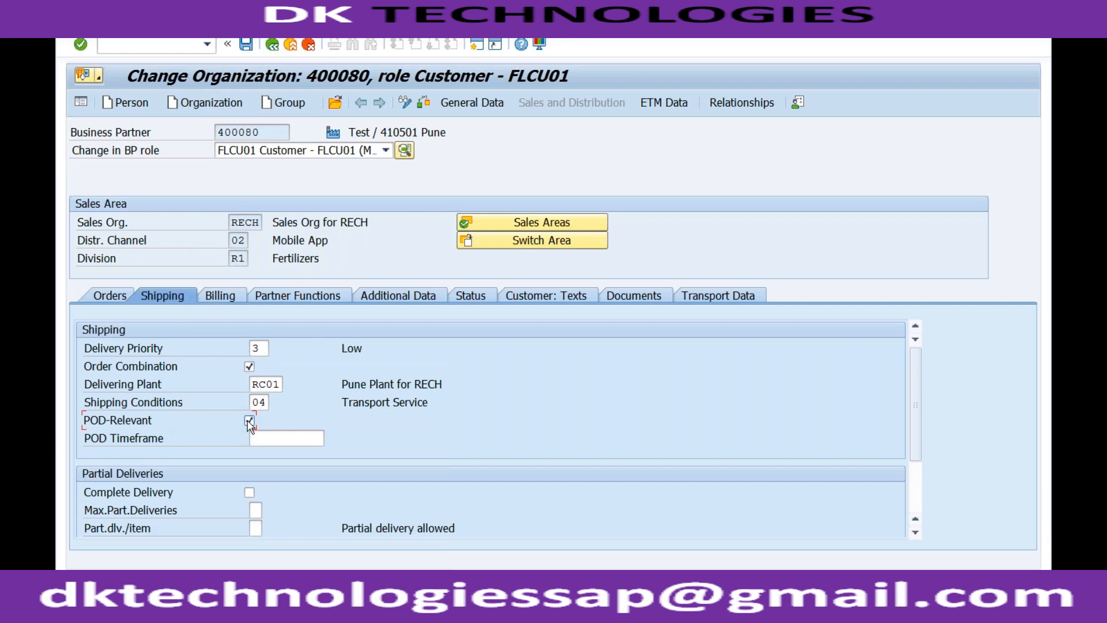
pyautogui.click(249, 422)
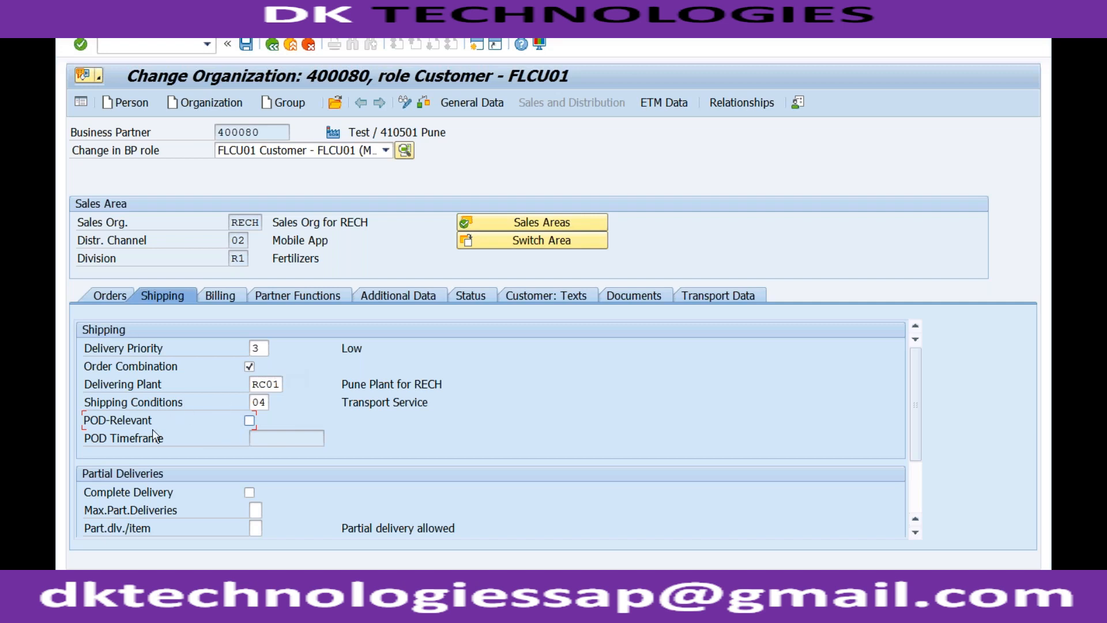
pyautogui.click(259, 439)
# Examine the partial delivery settings and the under- and overdelivery tolerances in the customer's shipping data
pyautogui.click(916, 487)
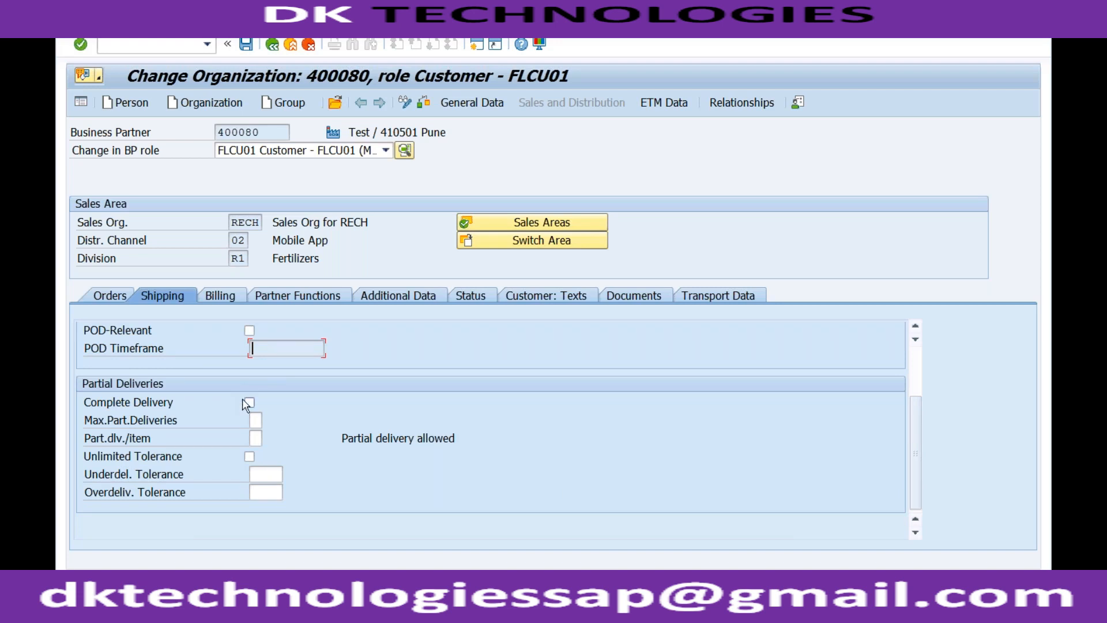
pyautogui.click(264, 477)
pyautogui.click(260, 491)
pyautogui.click(257, 475)
# In the customer's billing data, set Incoterms to CFR, Incoterms Location 1 to test and payment terms to 0001
pyautogui.click(222, 301)
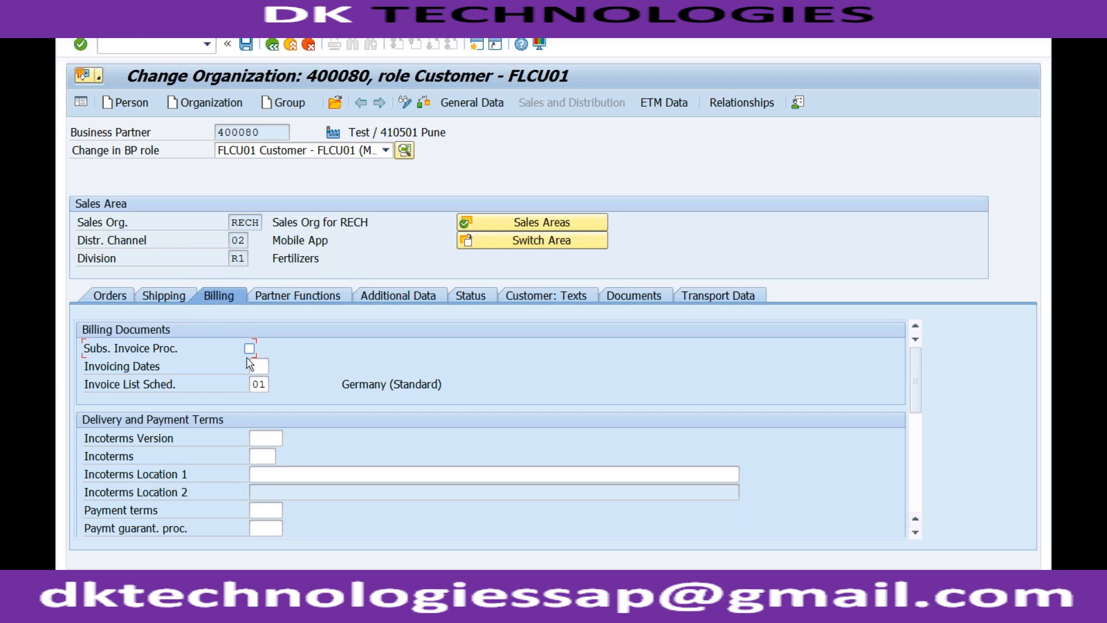
pyautogui.click(261, 437)
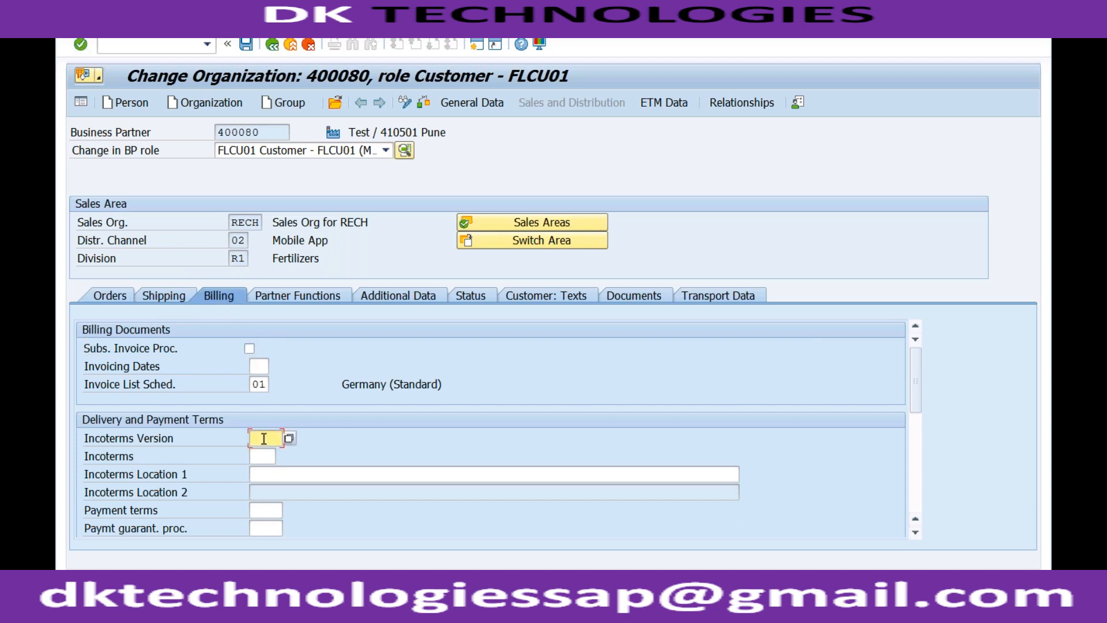
pyautogui.click(258, 453)
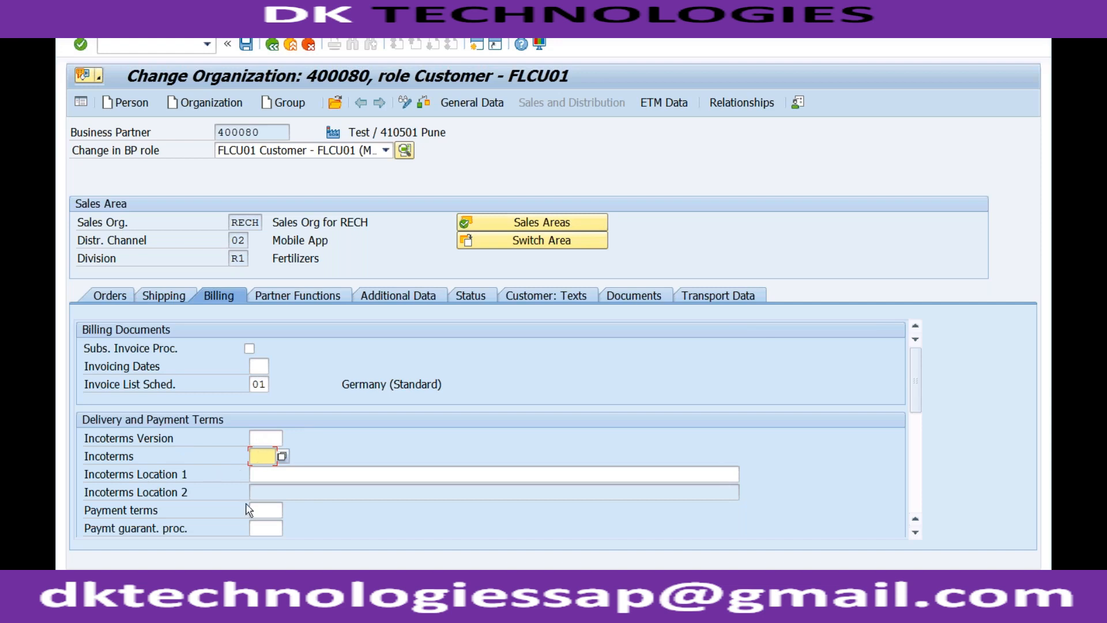
pyautogui.click(260, 511)
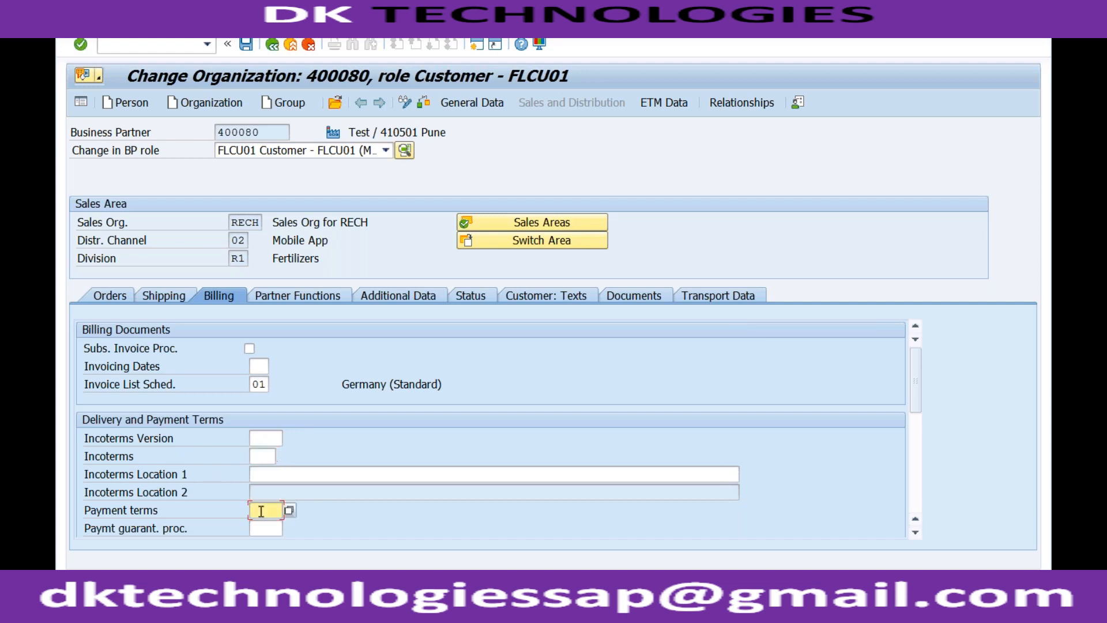
pyautogui.click(260, 457)
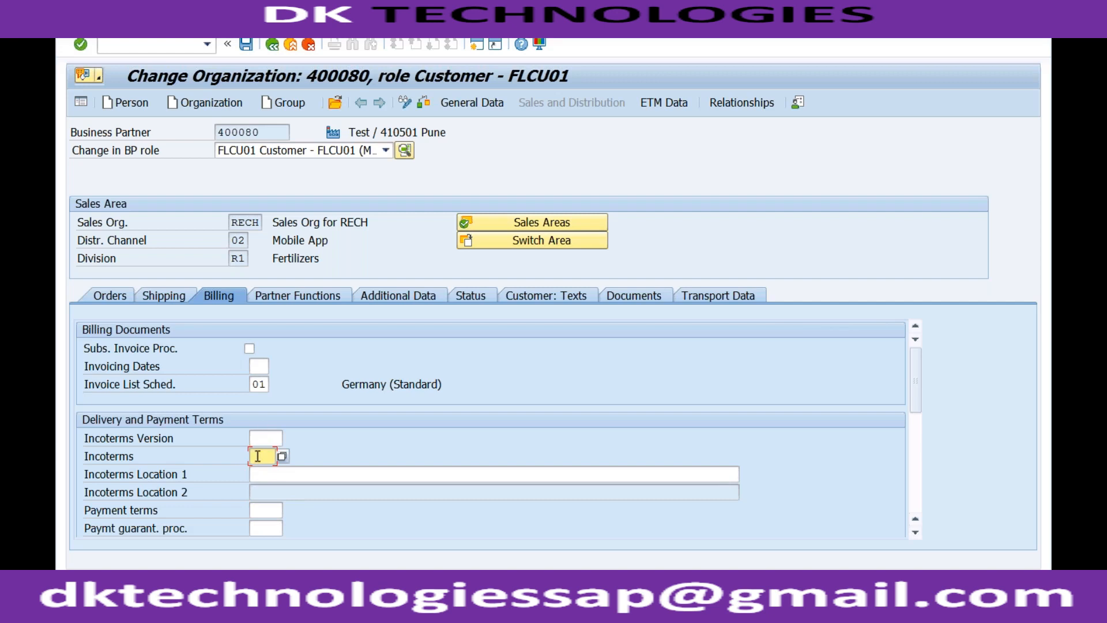
pyautogui.write('dfr')
pyautogui.press('Tab')
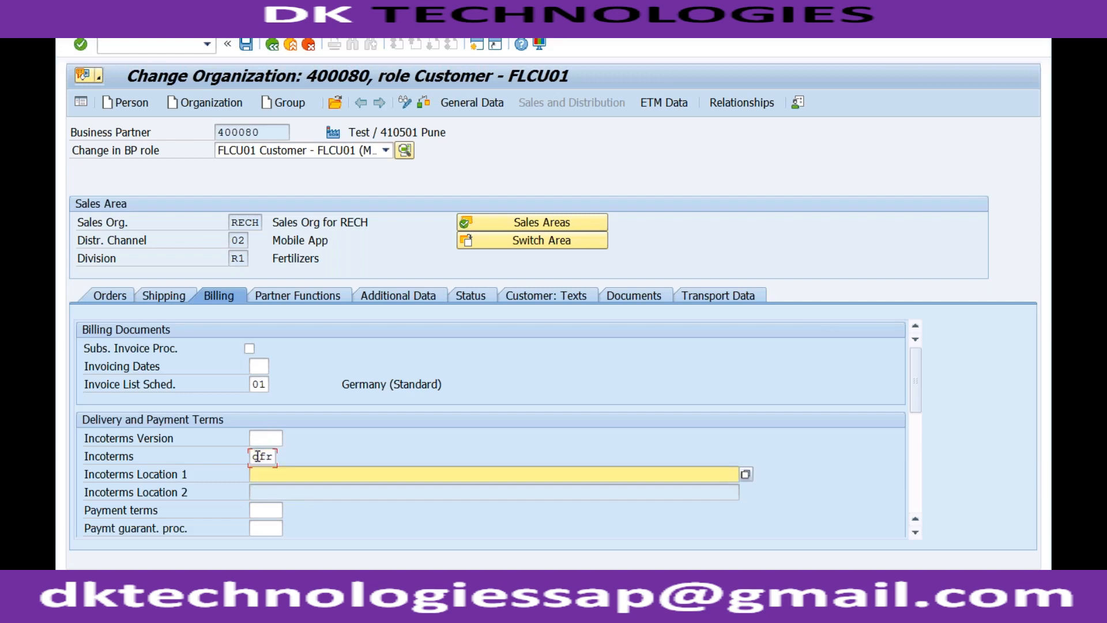
pyautogui.write('test')
pyautogui.press('Tab')
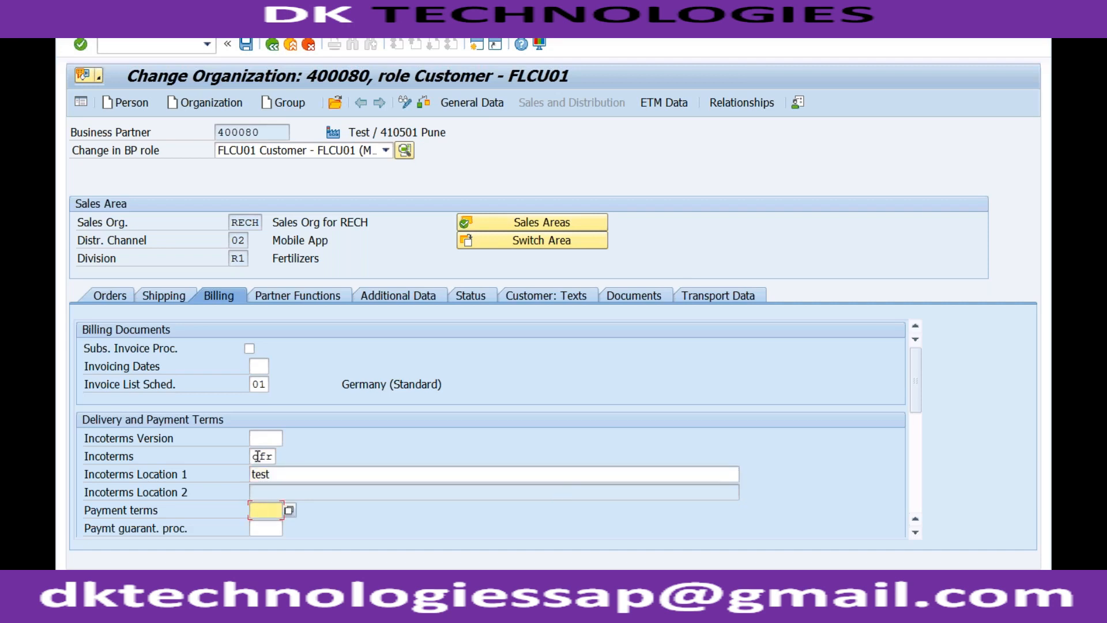
pyautogui.write('0001')
pyautogui.press('Return')
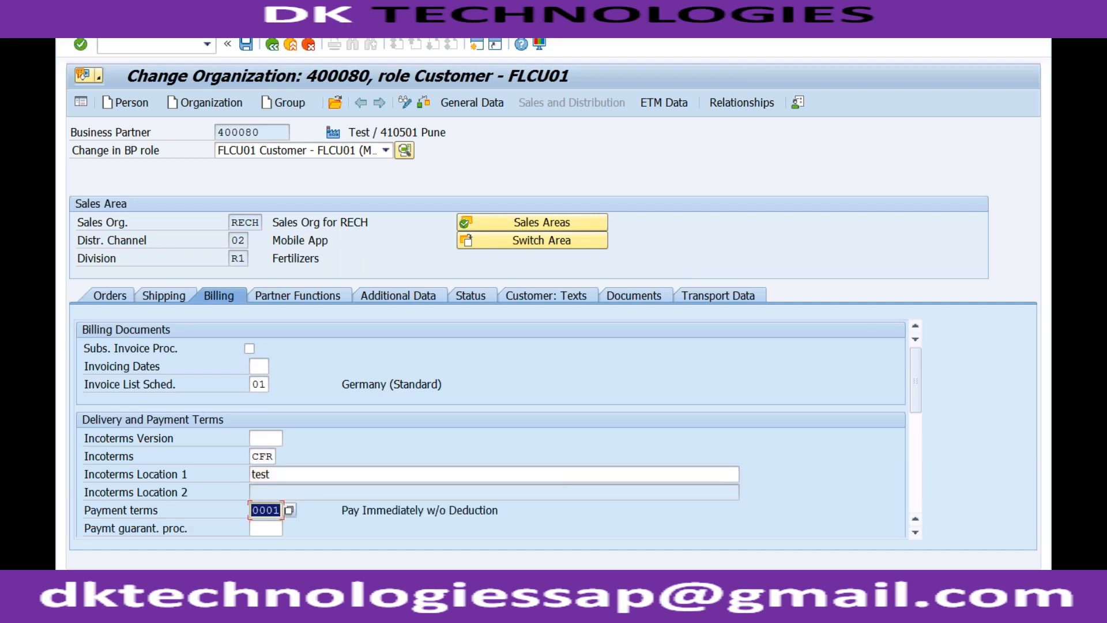
# Review the customer's account assignment and output tax data, and save the business partner
pyautogui.click(914, 465)
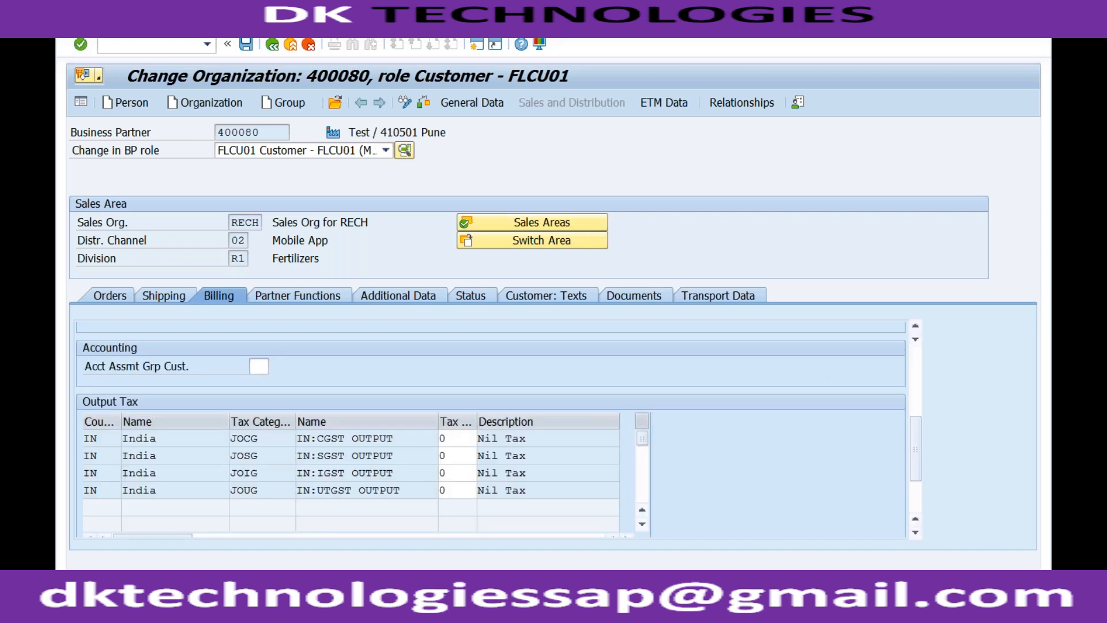
pyautogui.scroll(5, 923, 393)
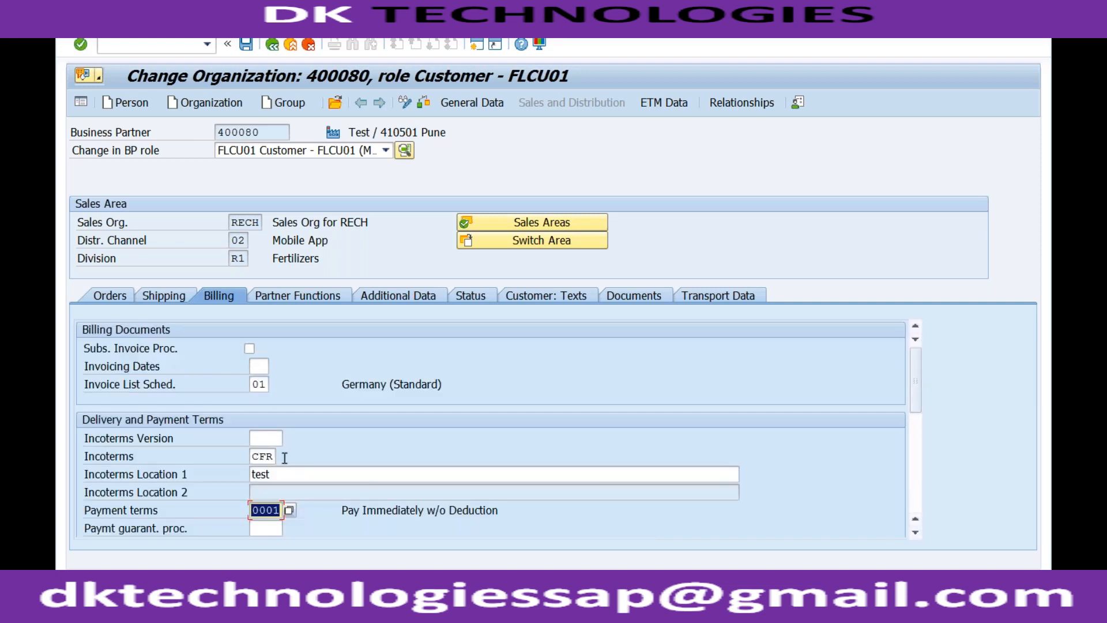
pyautogui.click(245, 45)
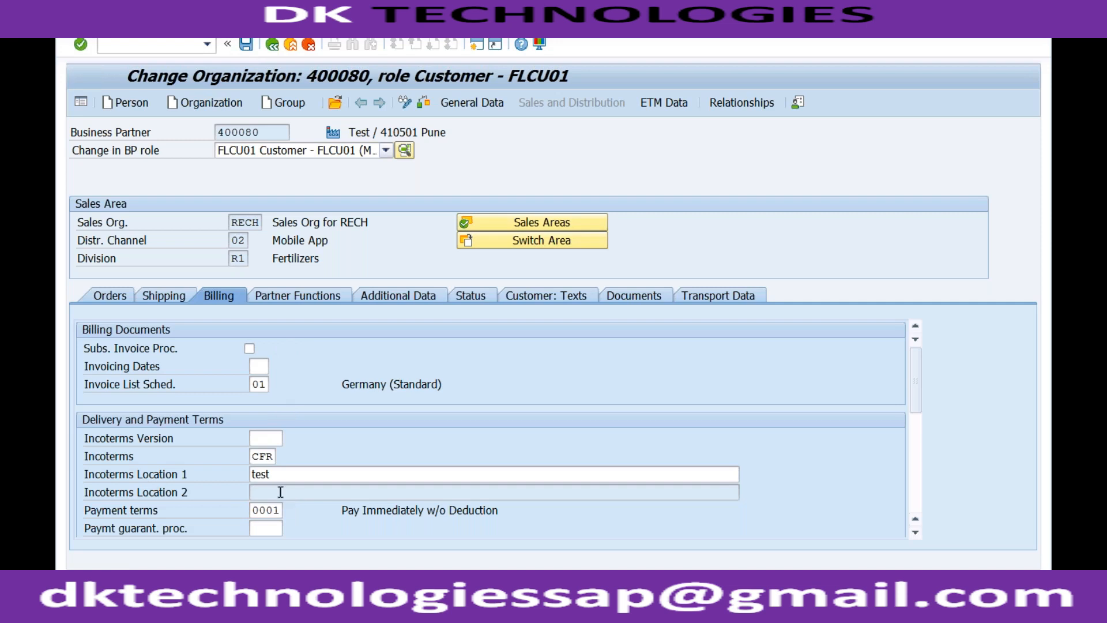
# Switch to the standard order session and restart order creation with transaction VA01, continuing past its initial screen
pyautogui.click(247, 600)
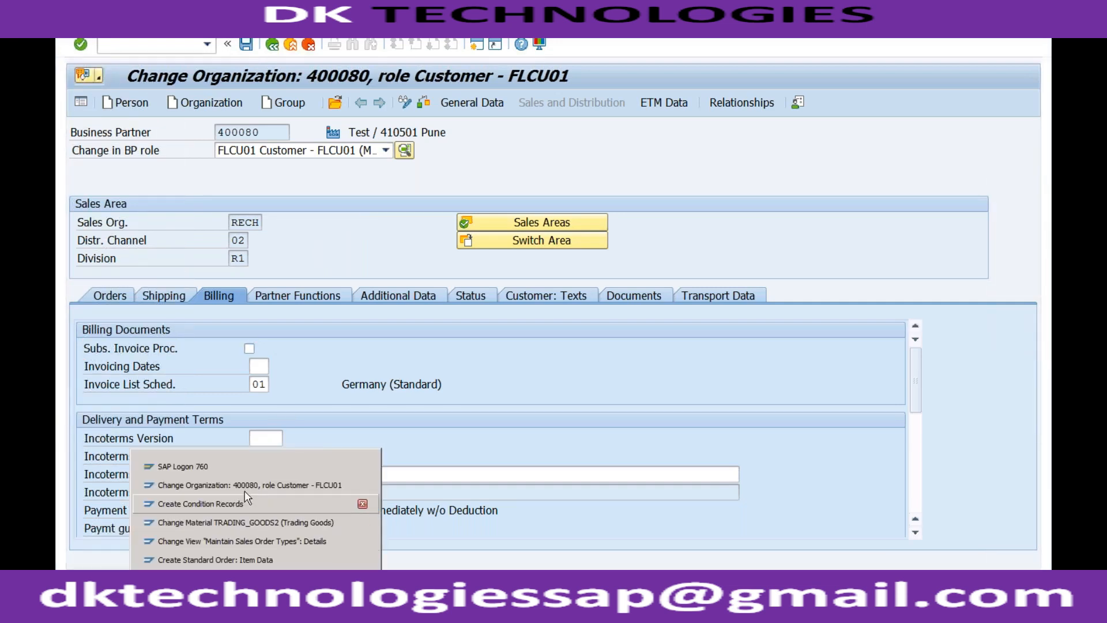
pyautogui.click(231, 559)
pyautogui.click(165, 45)
pyautogui.write('/nva01')
pyautogui.press('Return')
pyautogui.press('Return')
# Enter the customer as sold-to party and Test as the customer reference in the new standard order
pyautogui.press('space')
pyautogui.press('Down')
pyautogui.press('Return')
pyautogui.press('Return')
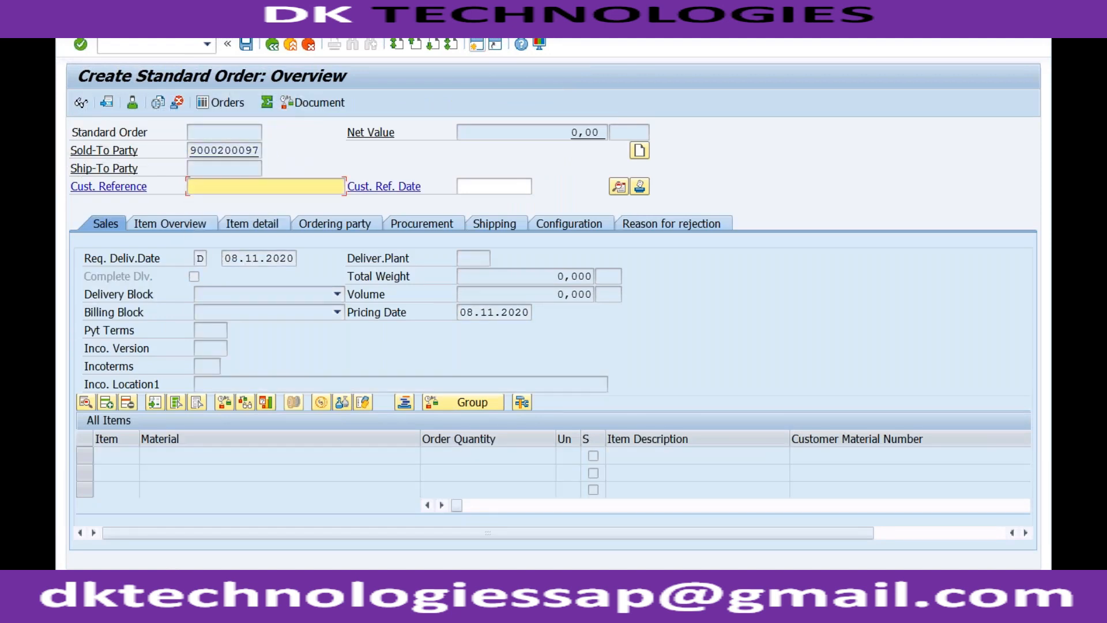
pyautogui.press('space')
pyautogui.press('Down')
pyautogui.press('Return')
pyautogui.press('Return')
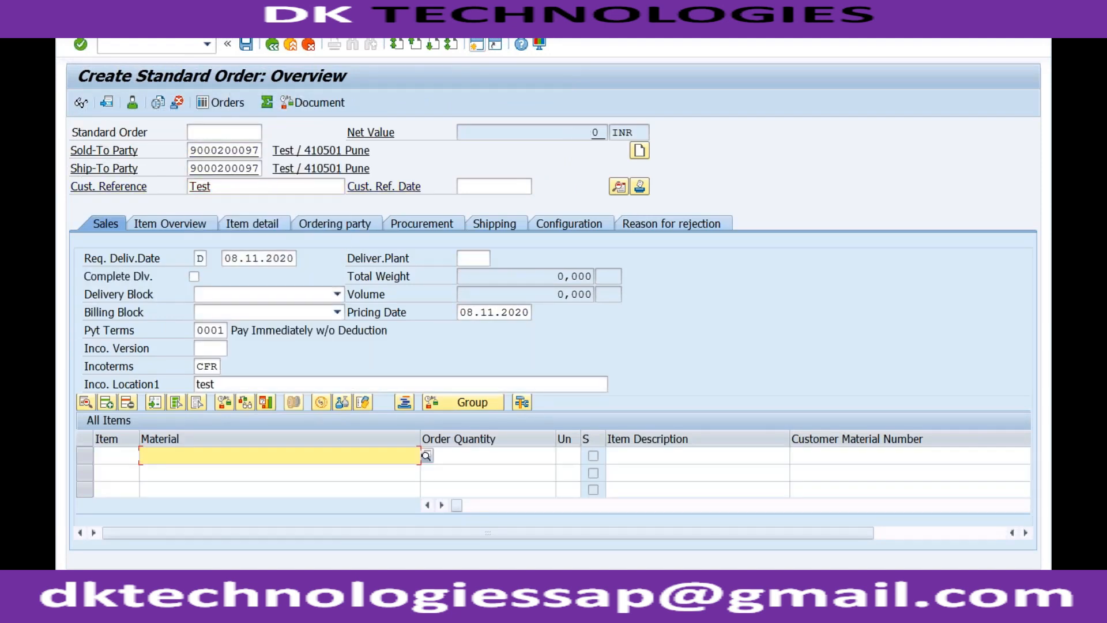
# Check the order's payment terms, return to the customer's billing data and examine its account assignment group and output tax
pyautogui.click(209, 333)
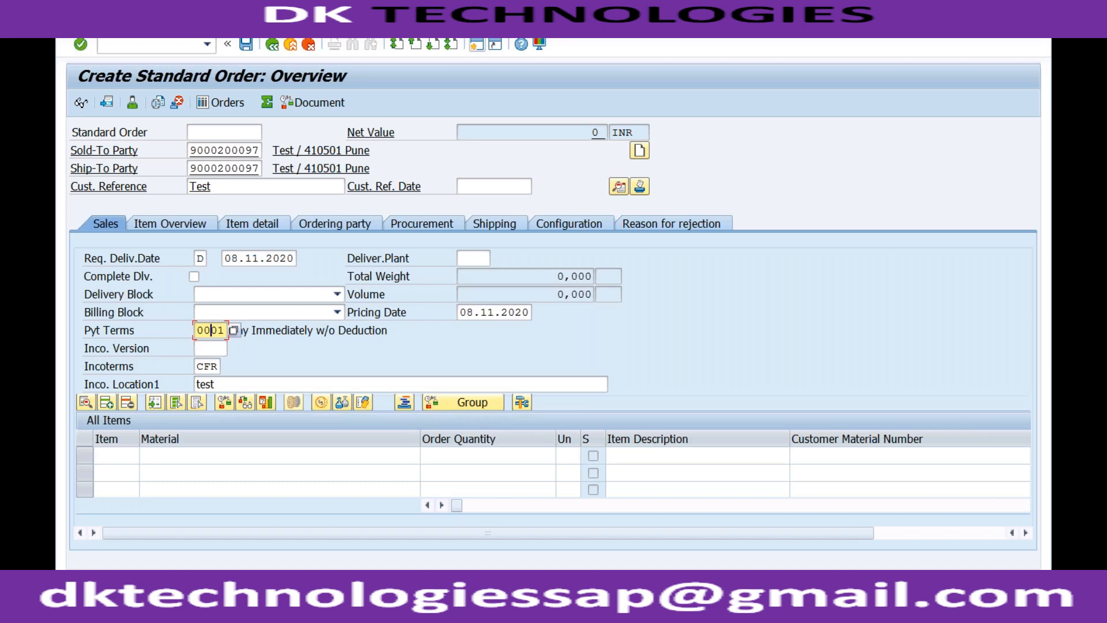
pyautogui.click(255, 587)
pyautogui.click(252, 486)
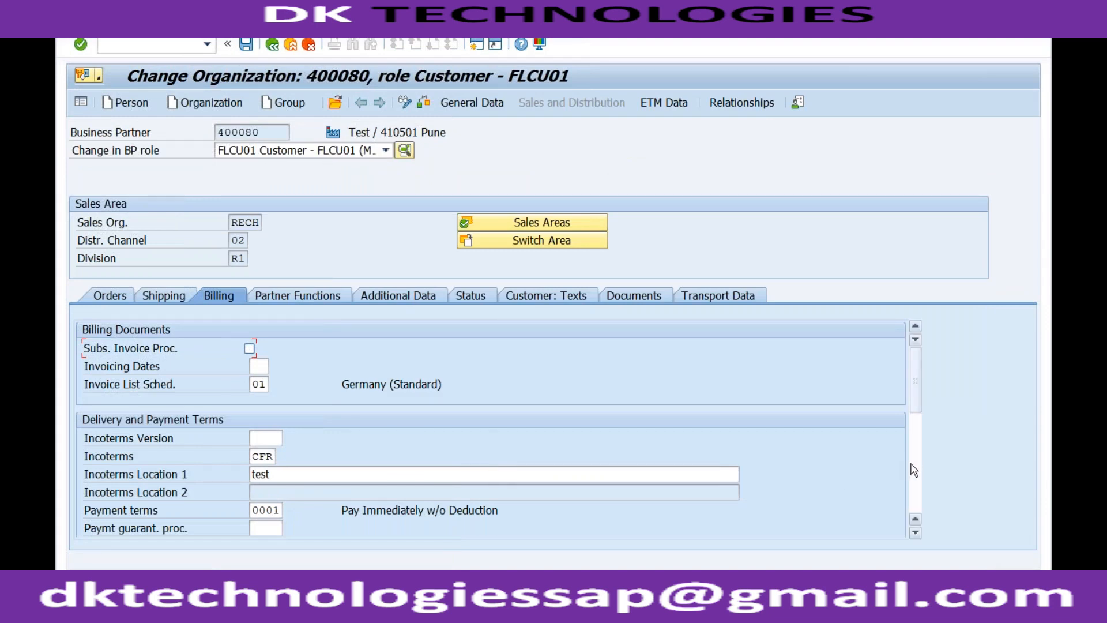
pyautogui.click(914, 470)
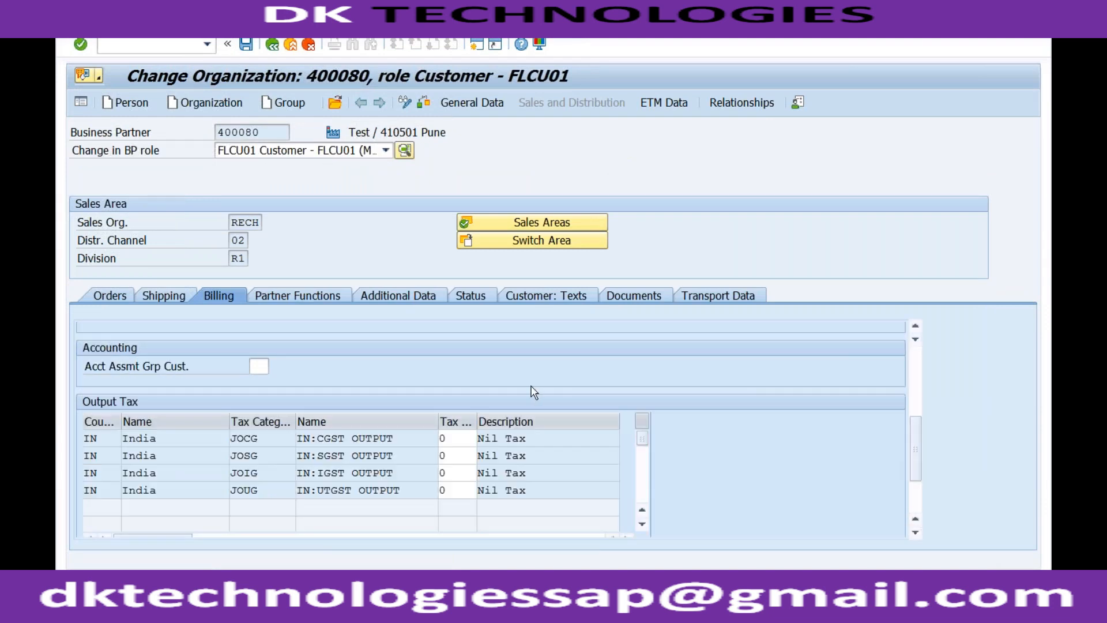
pyautogui.click(256, 365)
# Return to the standard order, add item TRADING_GOODS2 with an order quantity of 10, and save the order
pyautogui.click(255, 605)
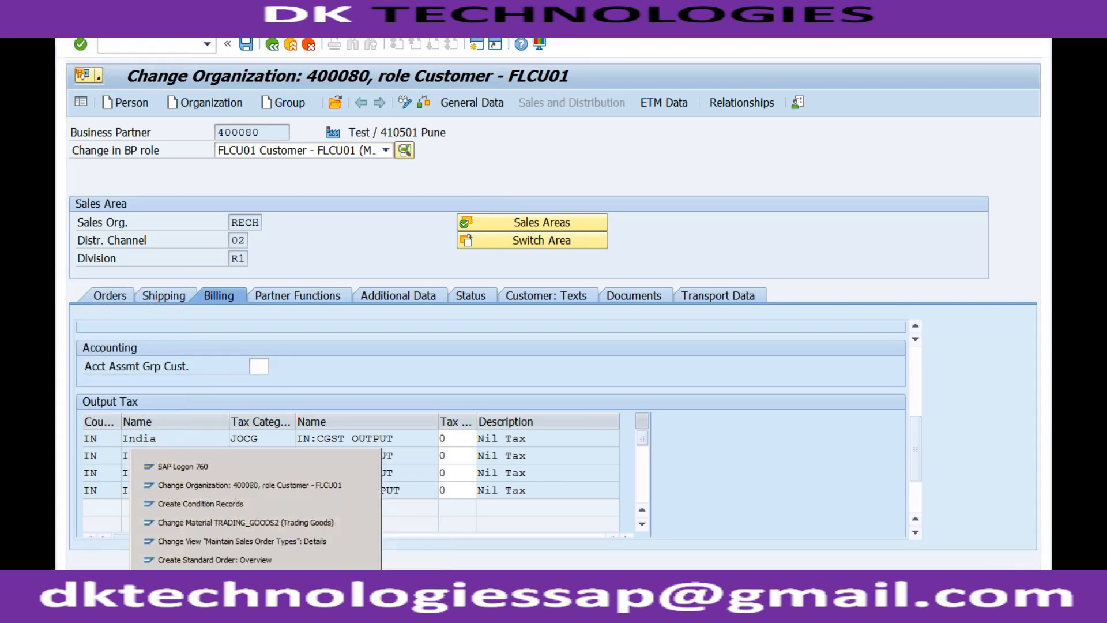
pyautogui.click(246, 559)
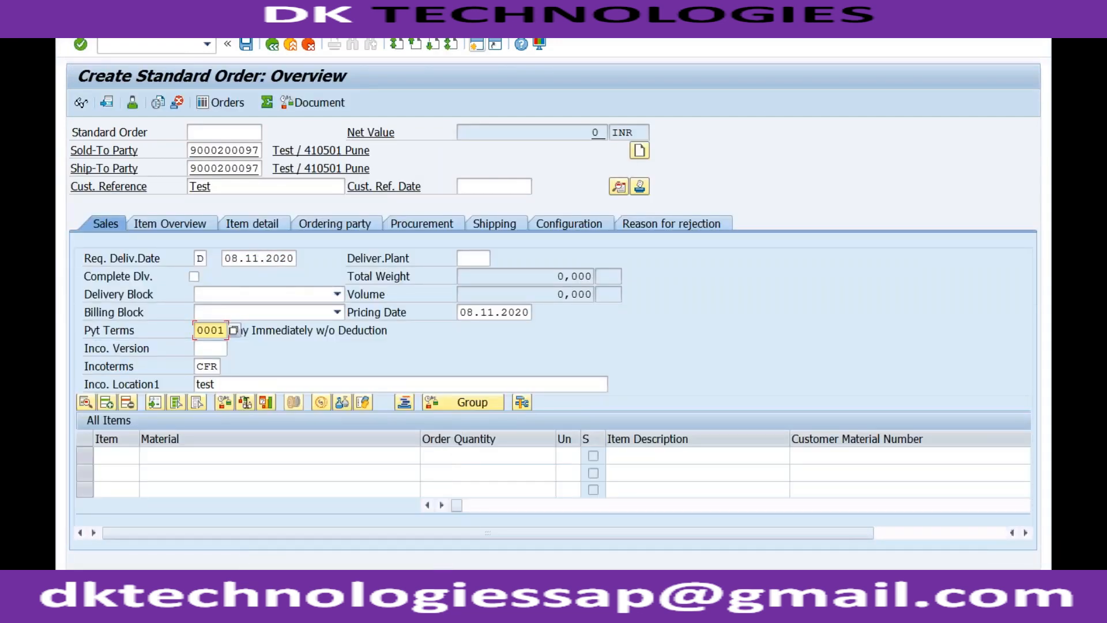
pyautogui.click(213, 459)
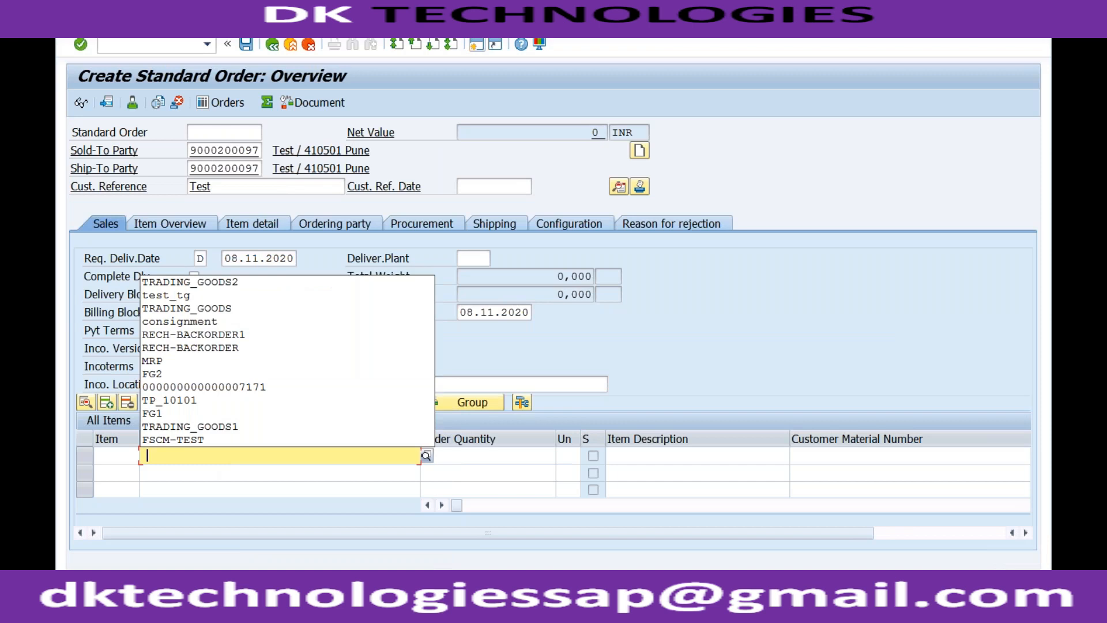
pyautogui.press('Down')
pyautogui.press('Tab')
pyautogui.press('space')
pyautogui.press('Down')
pyautogui.press('Return')
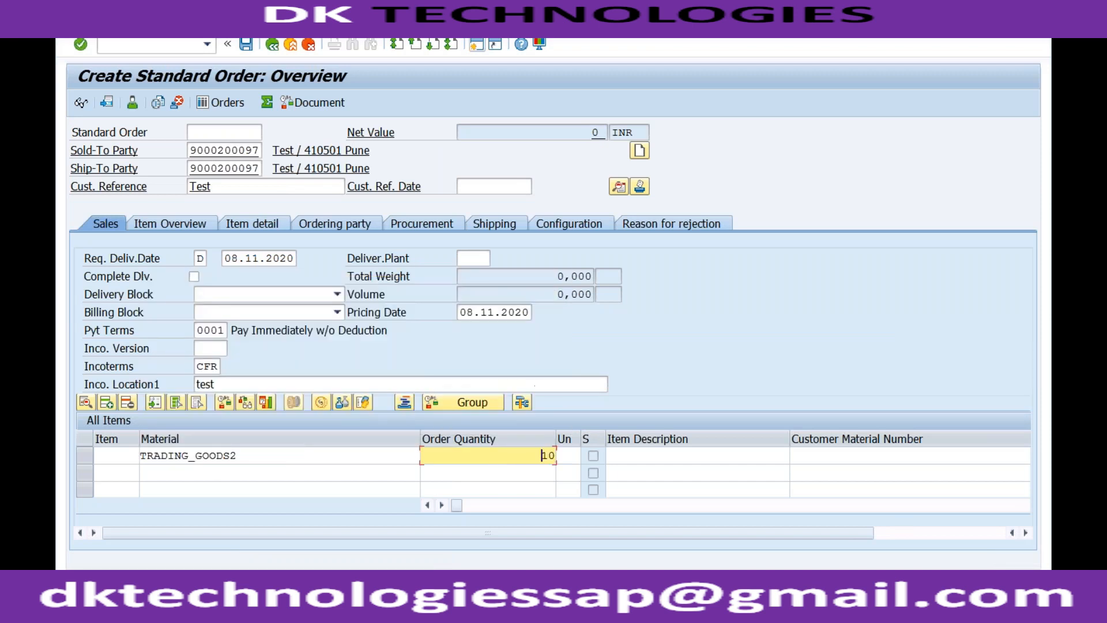
pyautogui.press('Return')
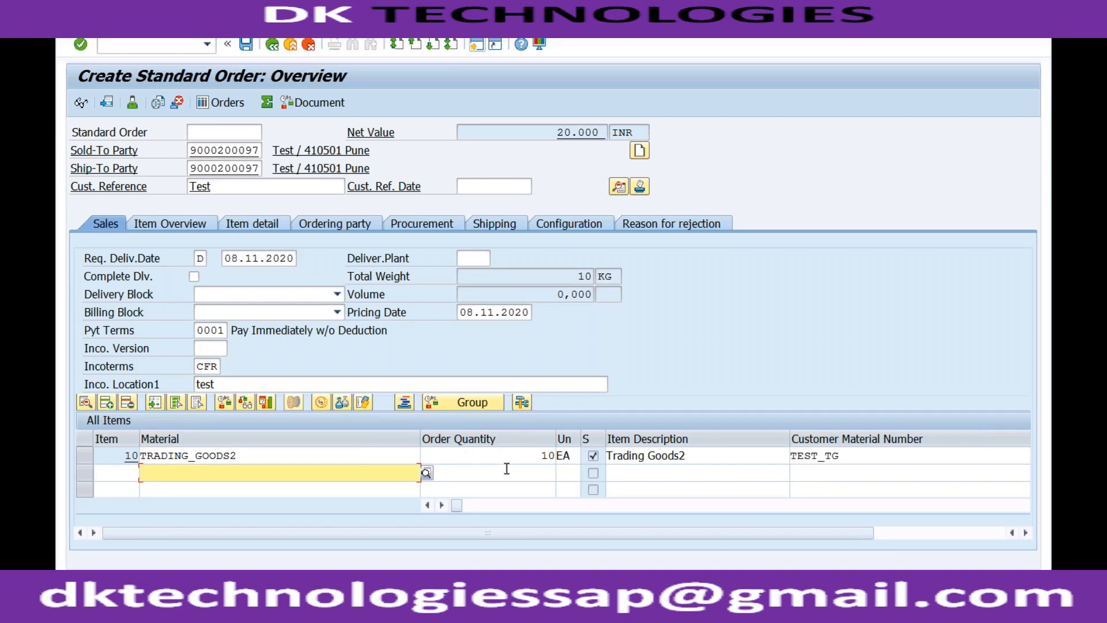
pyautogui.click(246, 45)
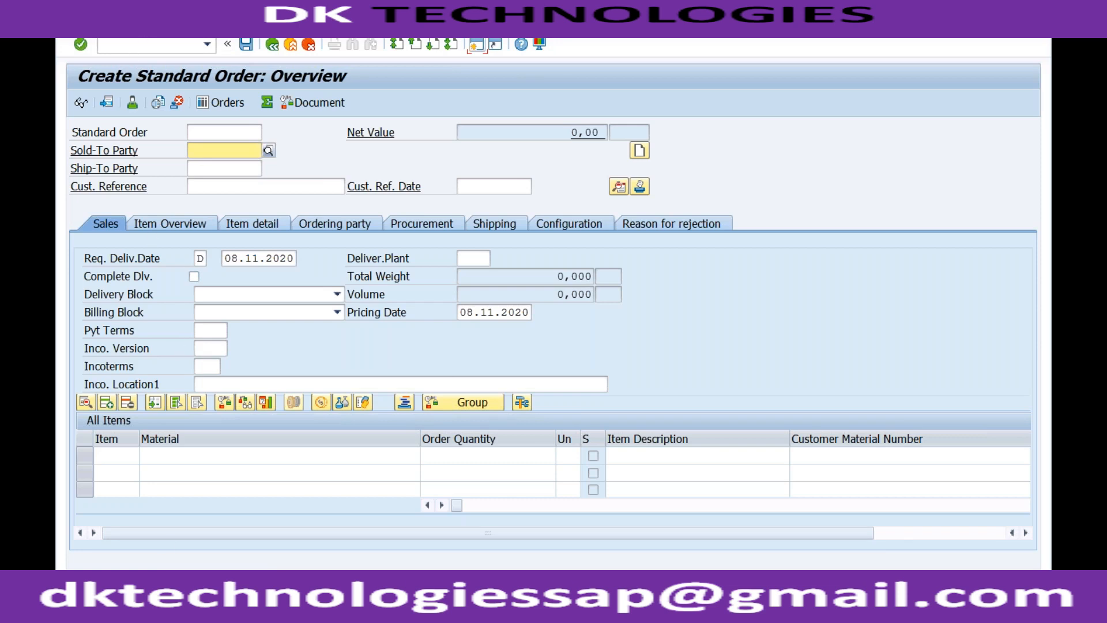
# Start transaction VL01N and try to create an outbound delivery for the saved order from shipping point RC01
pyautogui.click(144, 43)
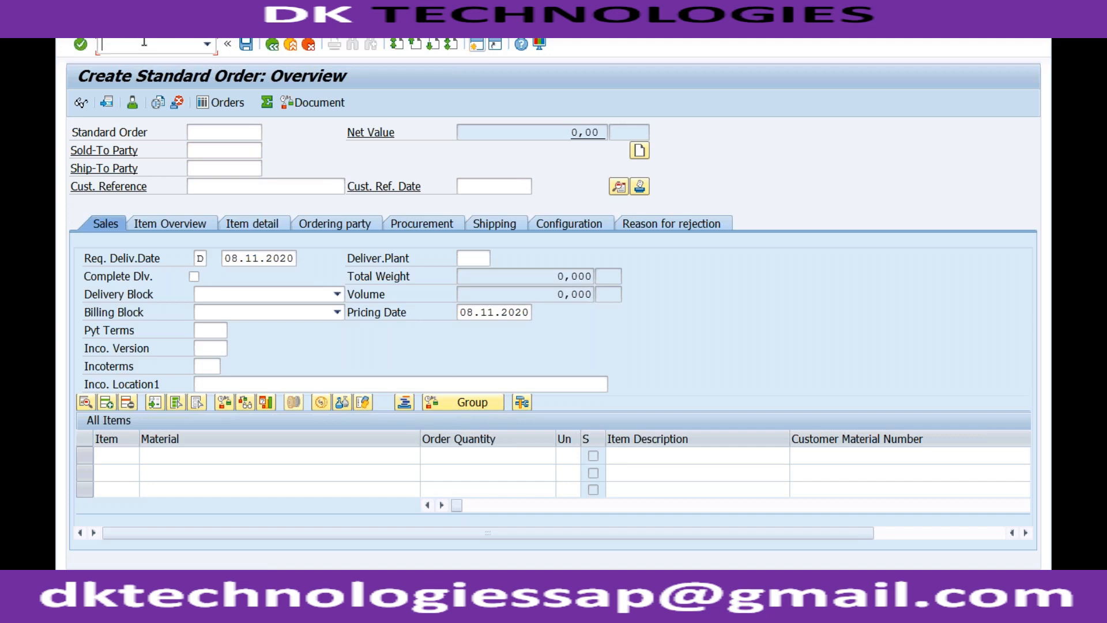
pyautogui.write('/nvl01n')
pyautogui.press('Return')
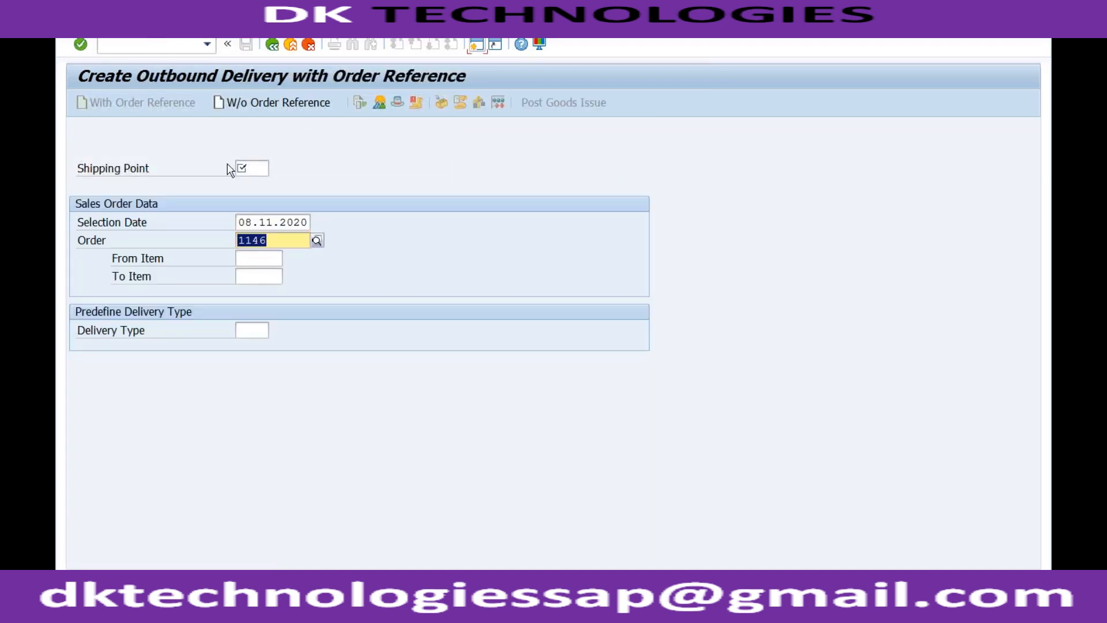
pyautogui.click(249, 171)
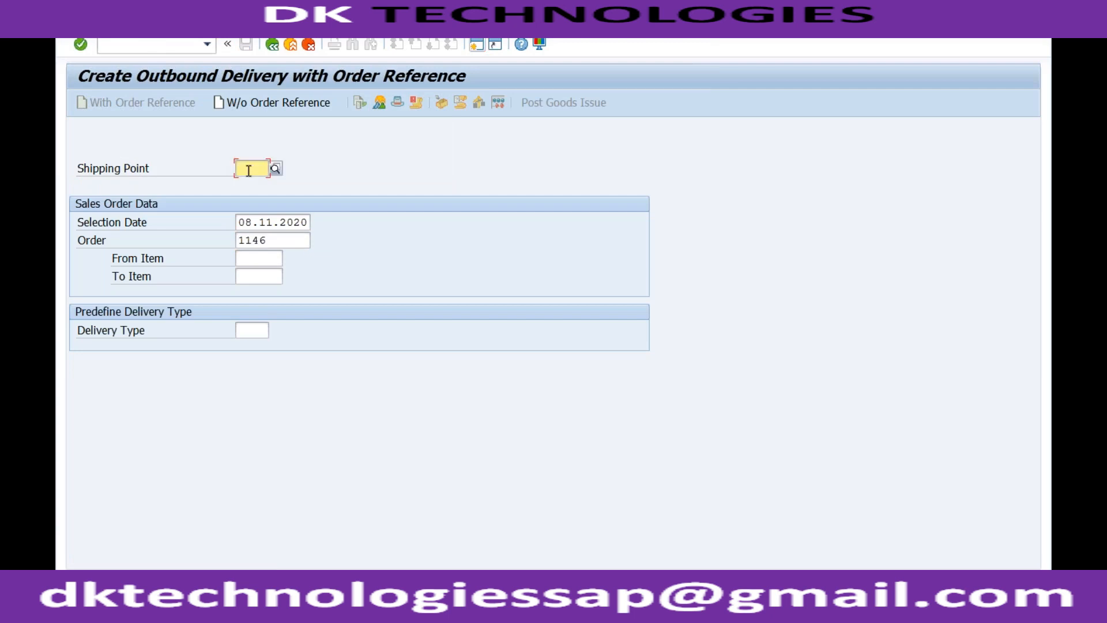
pyautogui.write('rc01')
pyautogui.press('Return')
pyautogui.press('Return')
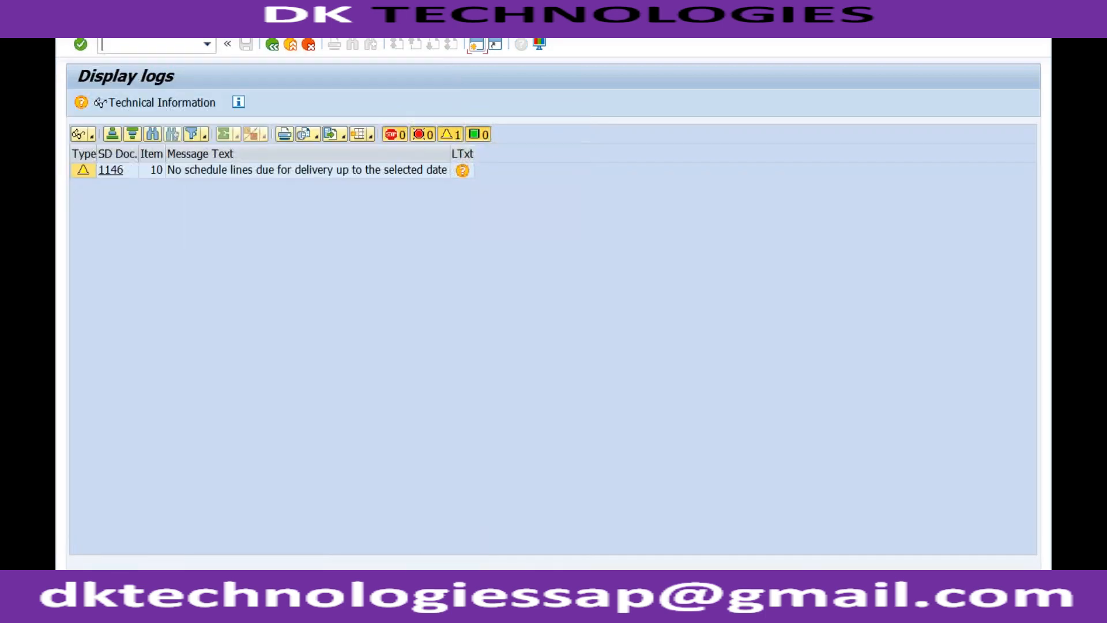
# Leave the log, set the selection date to 09.11.2020 and create the outbound delivery from the order
pyautogui.click(272, 43)
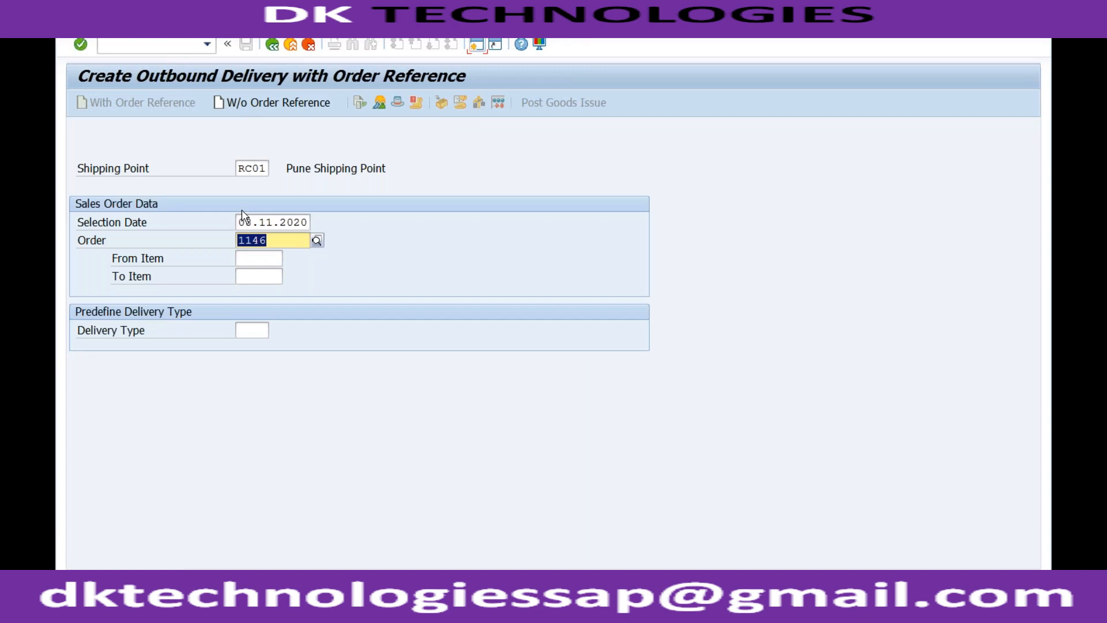
pyautogui.click(253, 221)
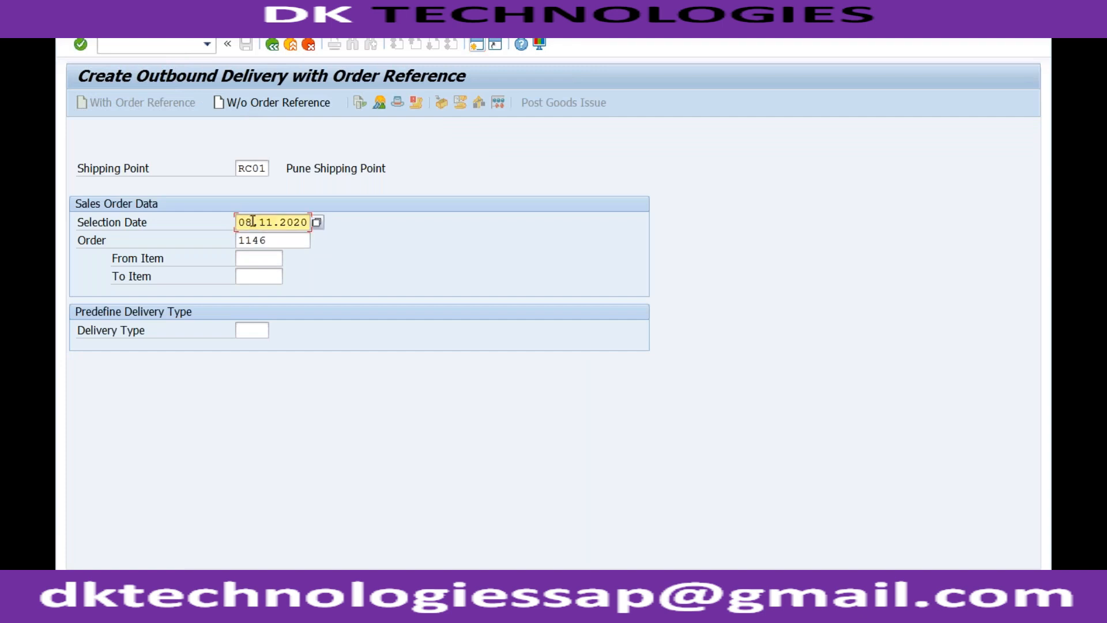
pyautogui.press('BackSpace')
pyautogui.write('9')
pyautogui.press('Return')
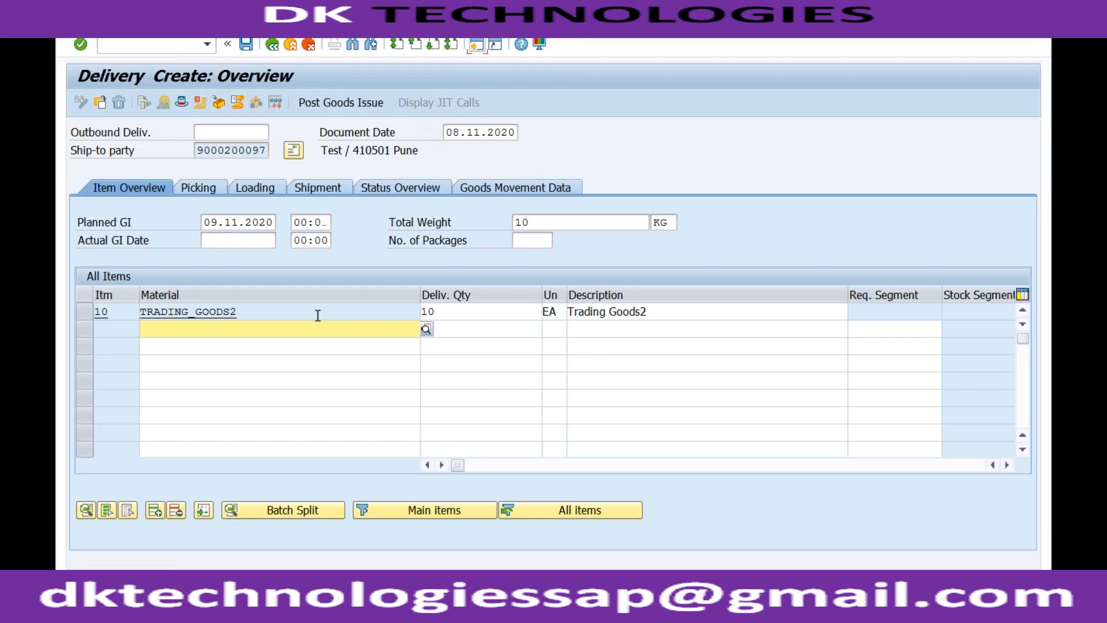
# Check the delivery quantity of the TRADING_GOODS2 item and enter a picked quantity of 10 for it
pyautogui.click(318, 315)
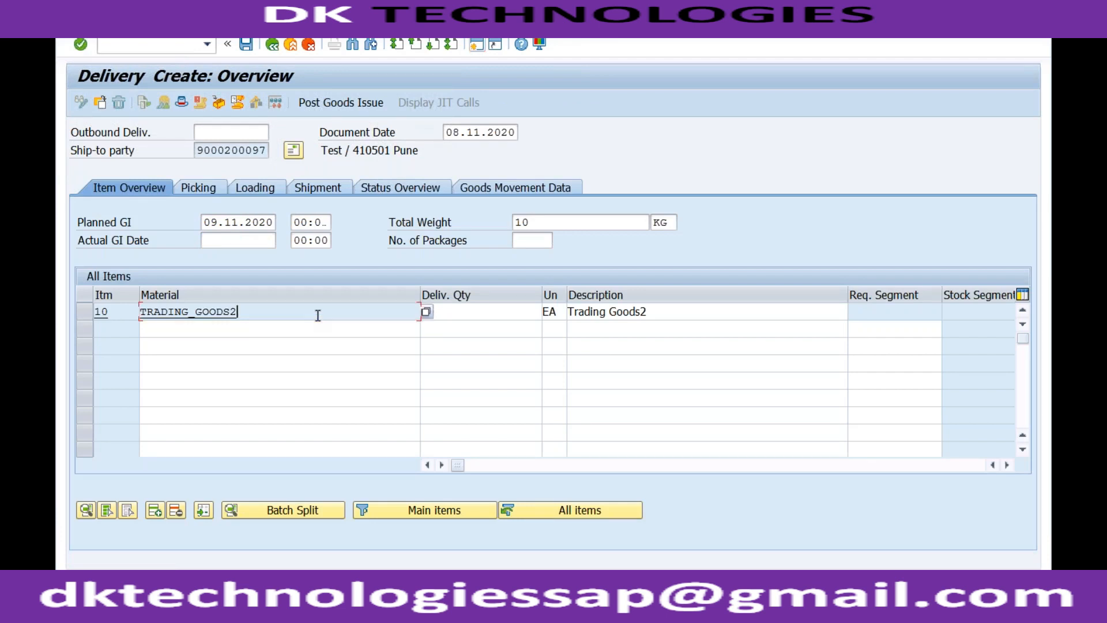
pyautogui.click(447, 316)
pyautogui.write('10')
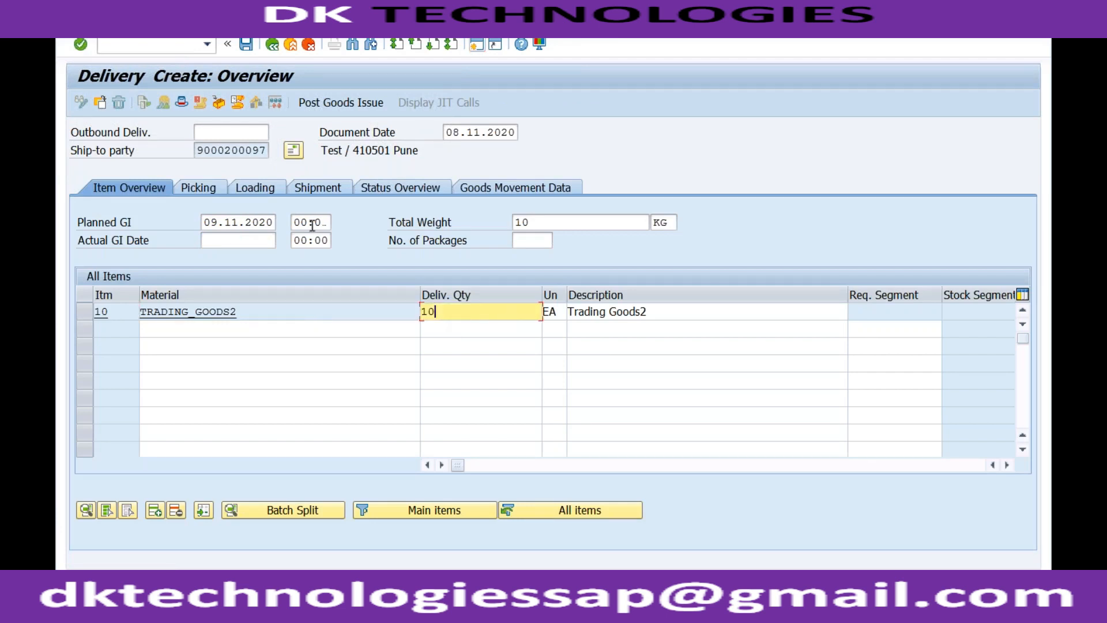
pyautogui.click(212, 195)
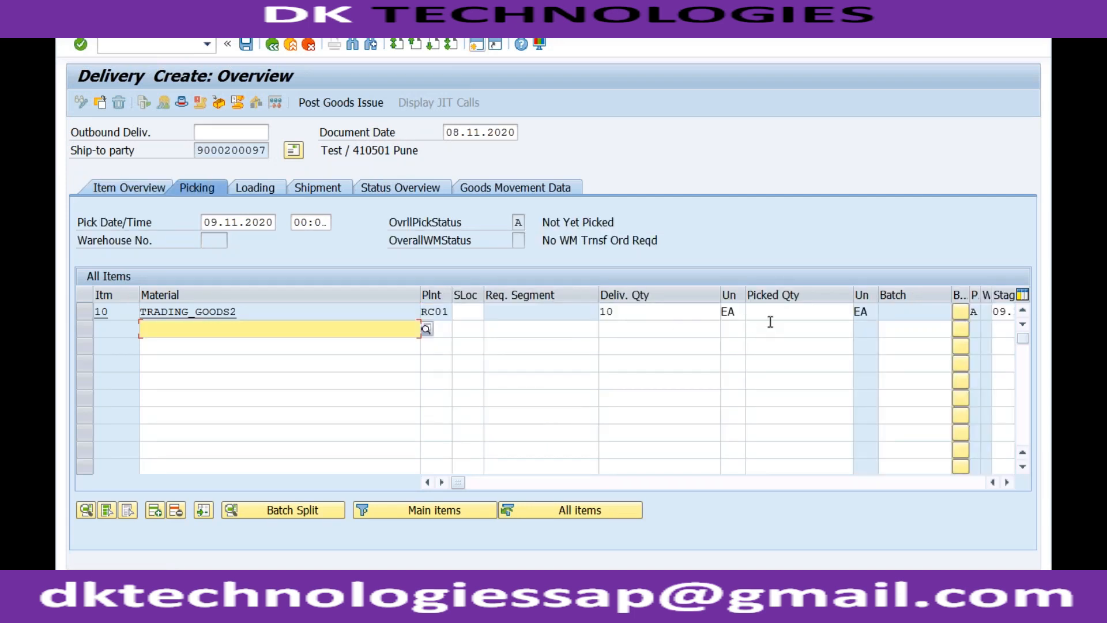
pyautogui.click(770, 318)
pyautogui.write('10')
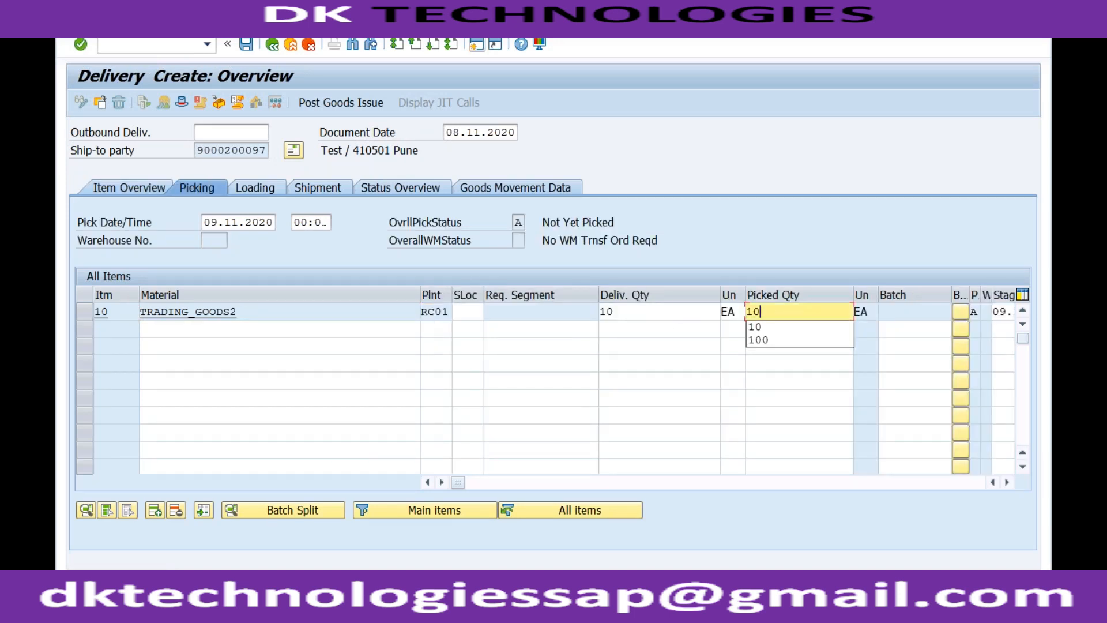
pyautogui.press('Return')
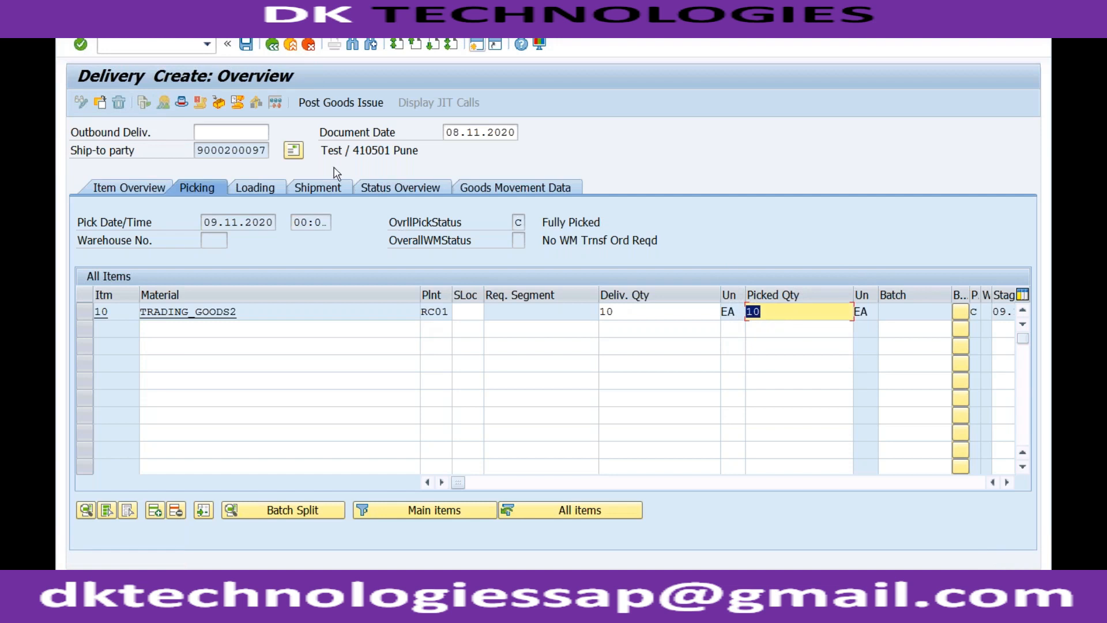
# Try to post the goods issue, leave the error log, and set the TRADING_GOODS2 item's storage location to S001
pyautogui.click(329, 101)
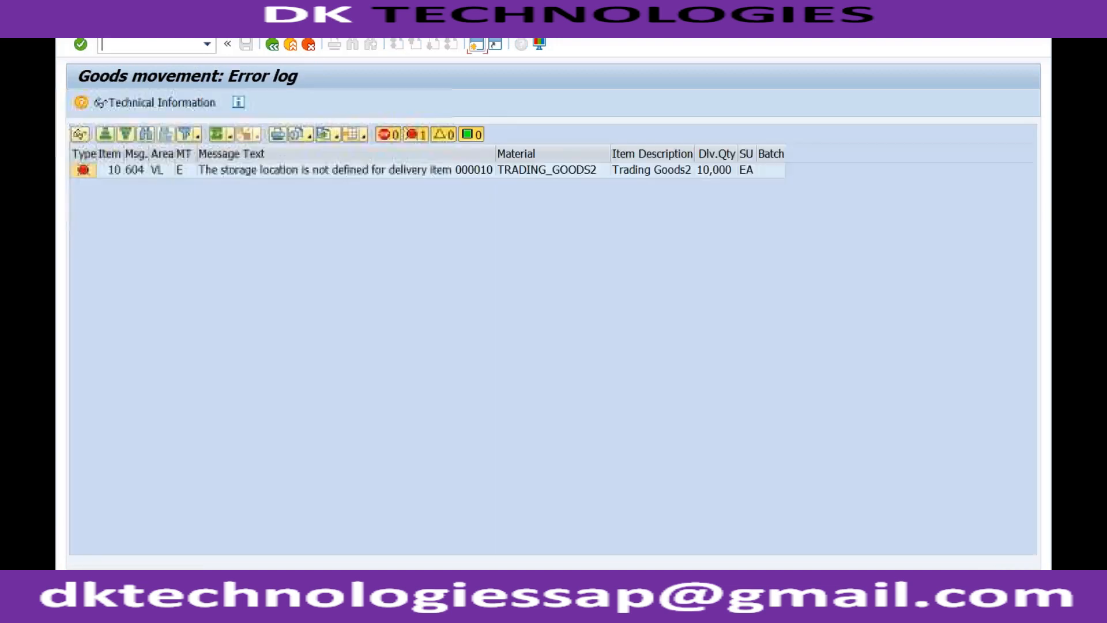
pyautogui.click(272, 46)
pyautogui.click(467, 312)
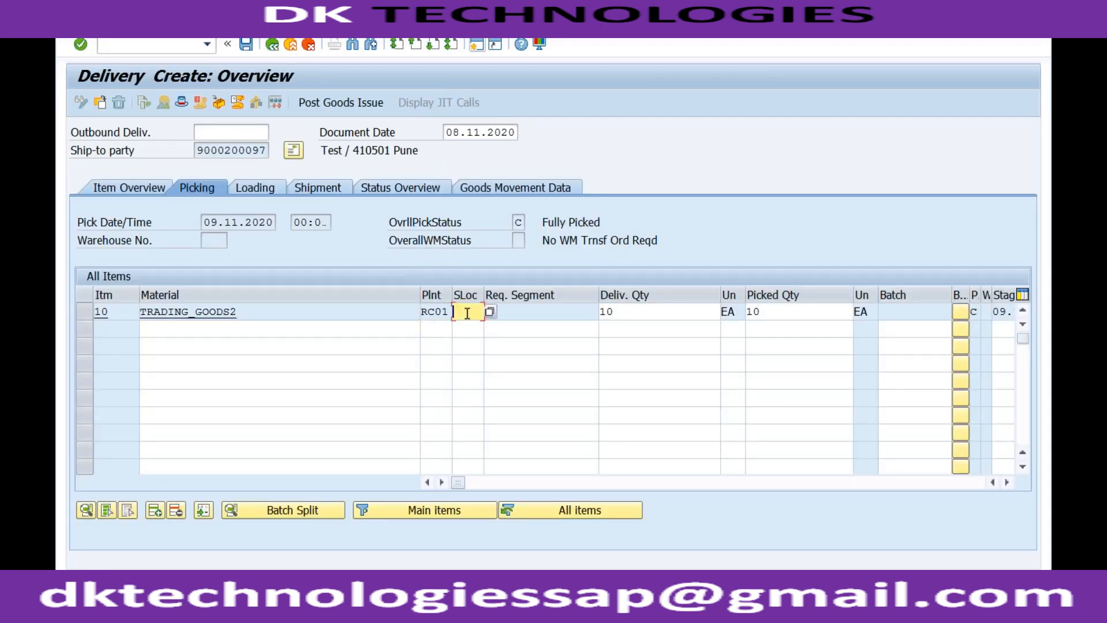
pyautogui.press('Down')
pyautogui.press('Down')
pyautogui.press('Return')
pyautogui.press('Return')
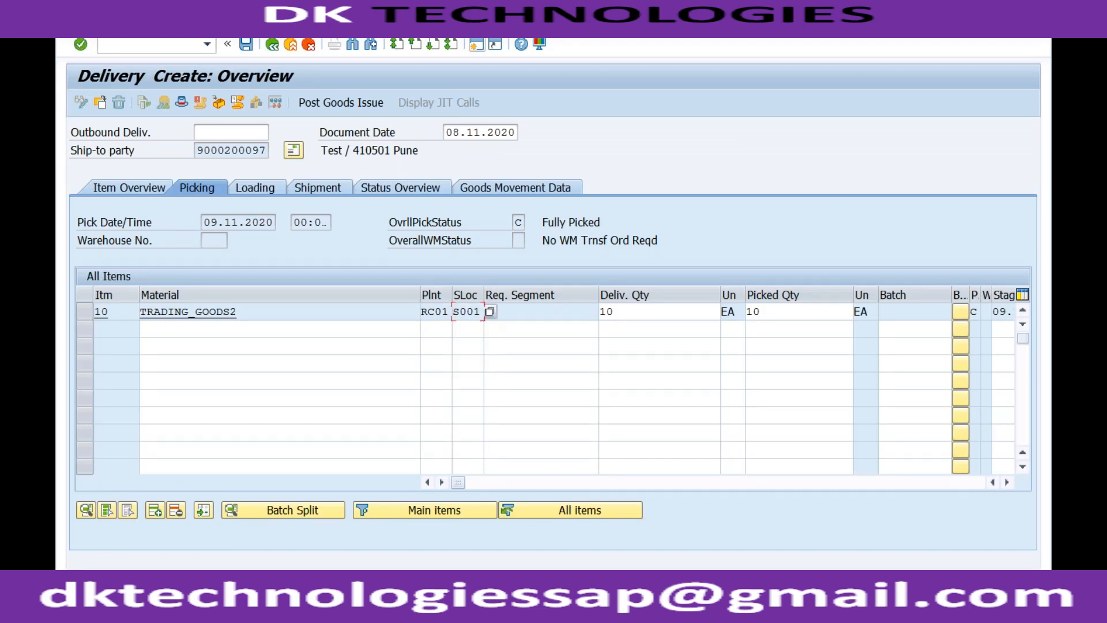
# Retry the goods issue, switch to the TRADING_GOODS2 material change session and exit it to release the material lock
pyautogui.click(340, 106)
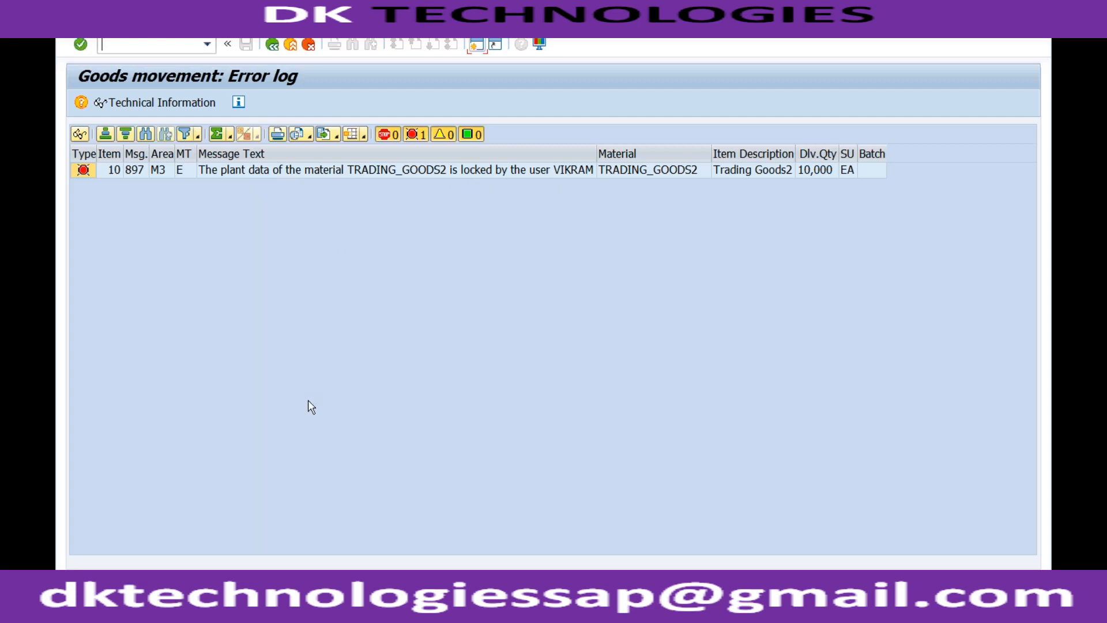
pyautogui.click(256, 596)
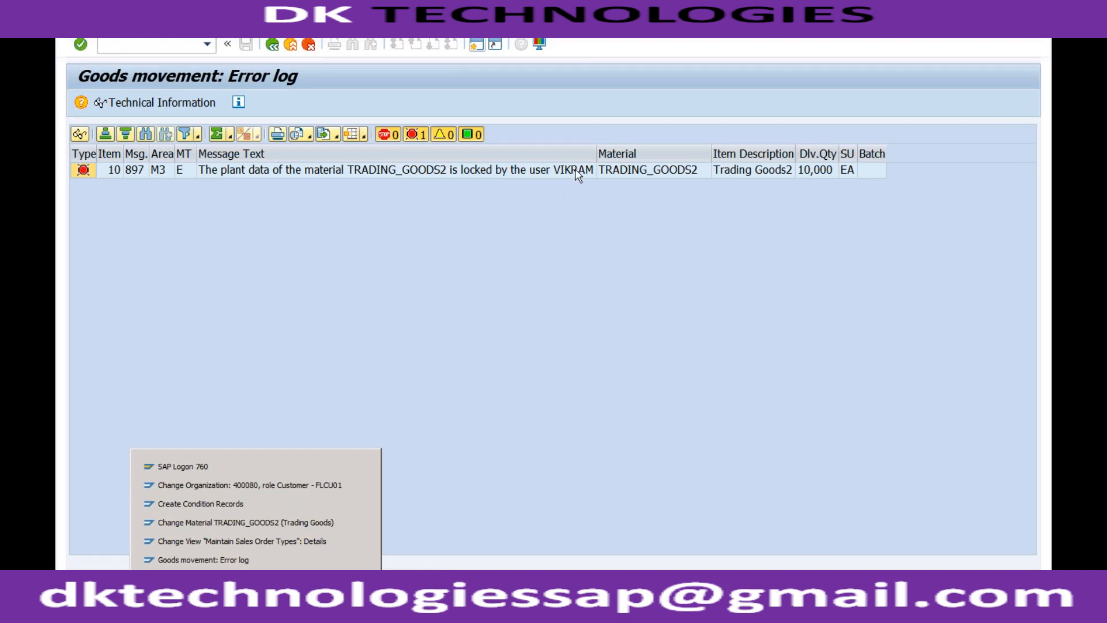
pyautogui.click(272, 523)
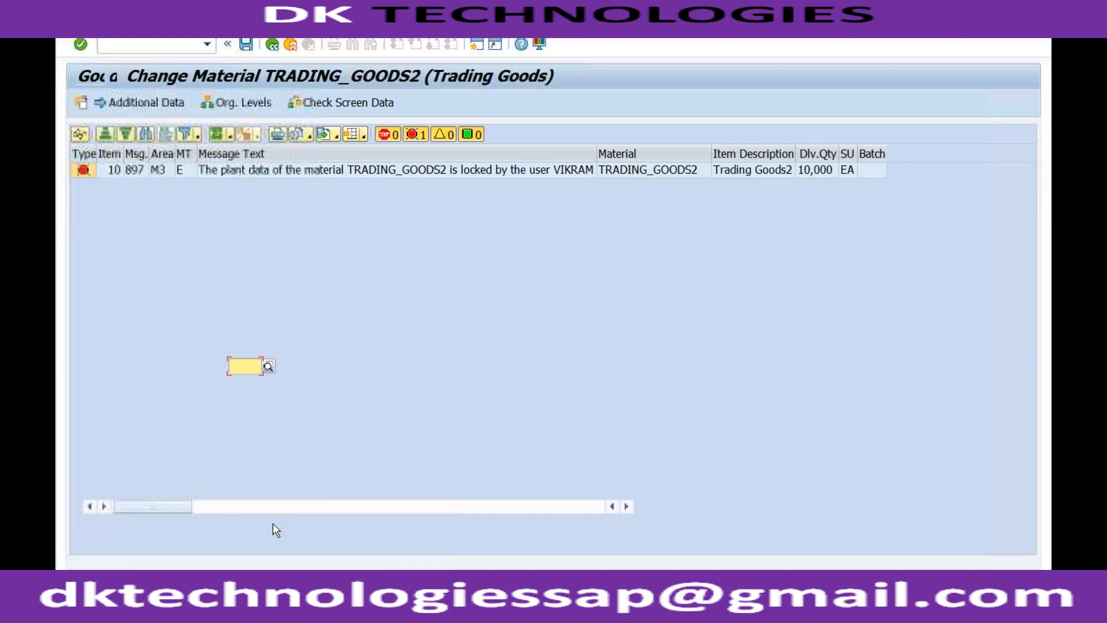
pyautogui.click(273, 46)
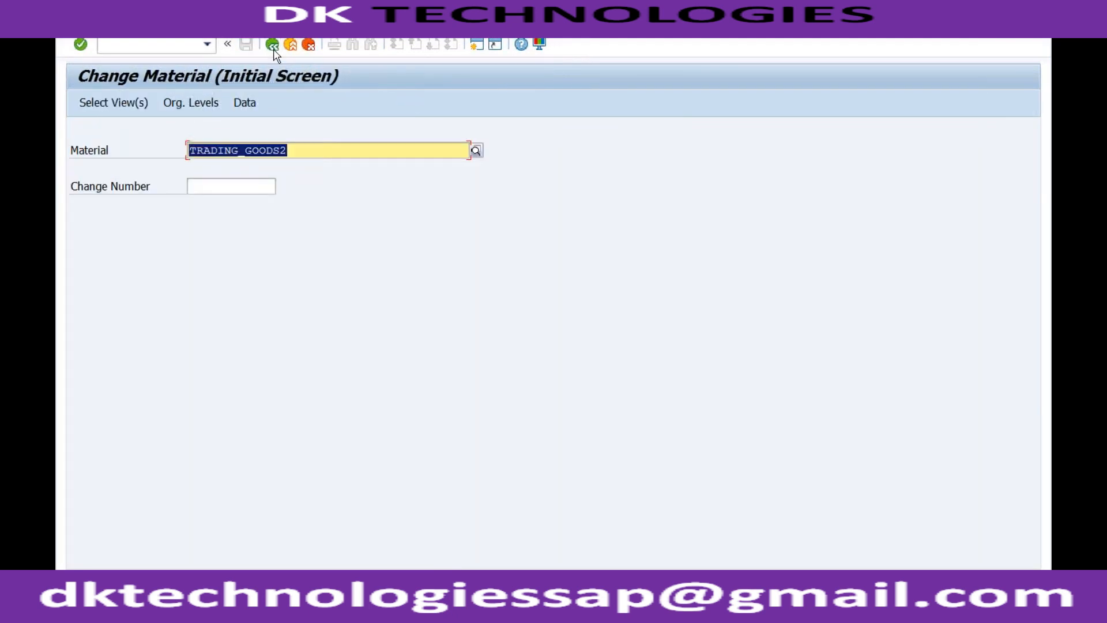
pyautogui.click(292, 50)
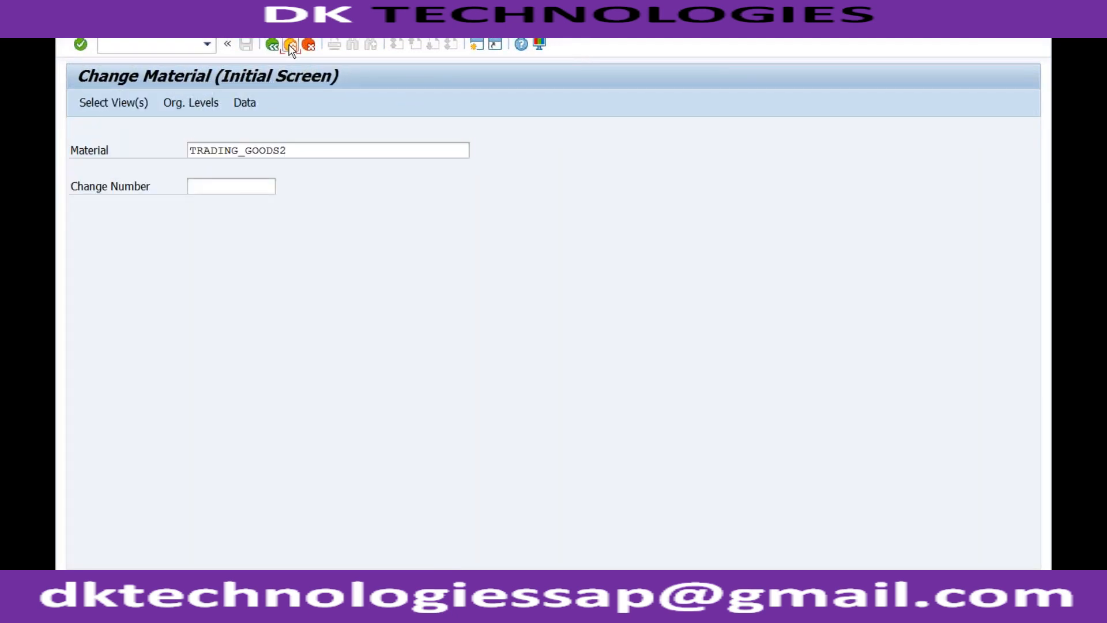
# Return to the goods movement session, leave the error log and post the goods issue for the outbound delivery
pyautogui.moveTo(265, 577)
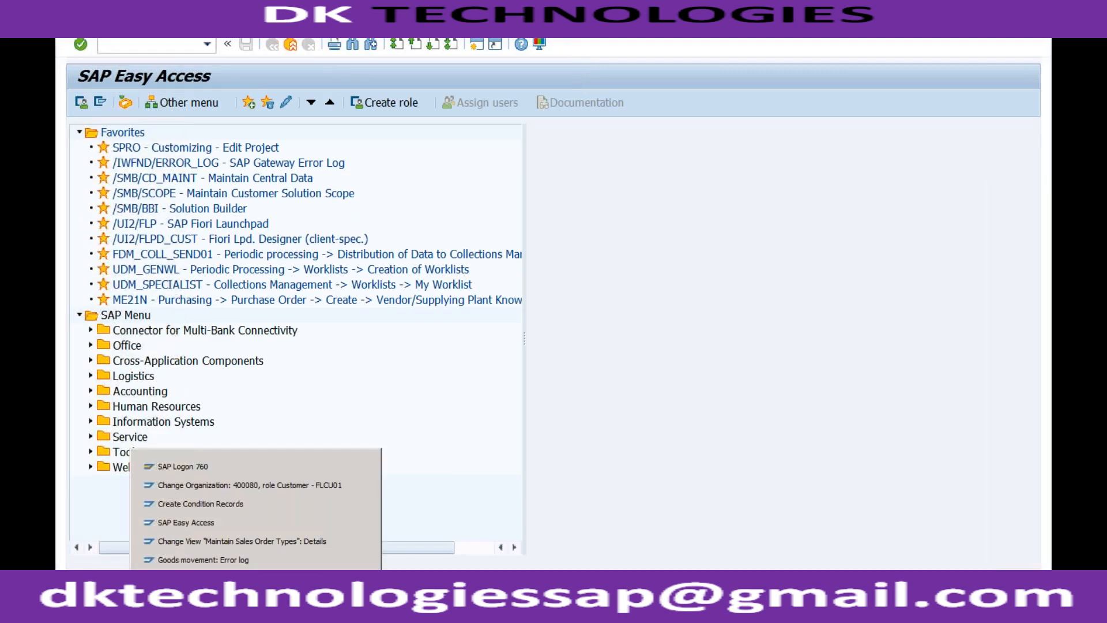
pyautogui.click(249, 561)
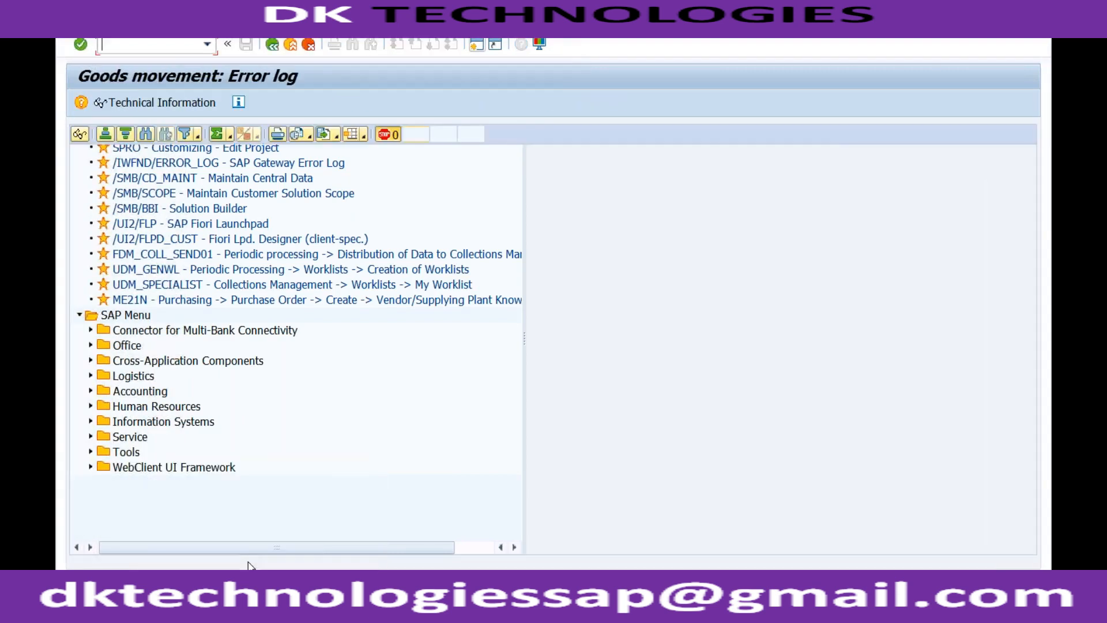
pyautogui.click(271, 45)
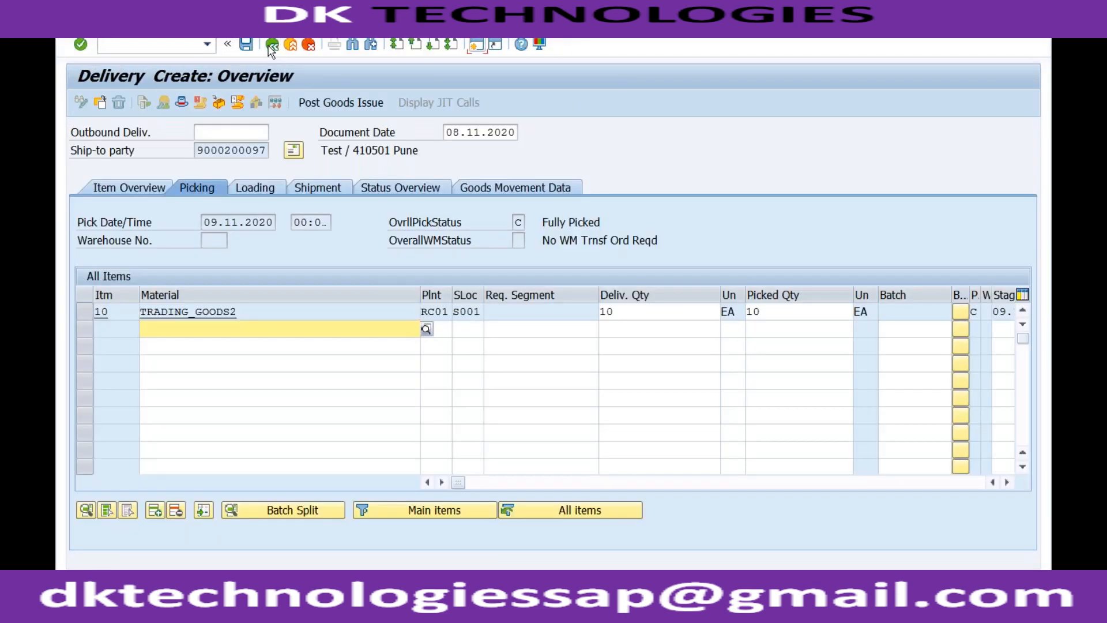
pyautogui.click(340, 102)
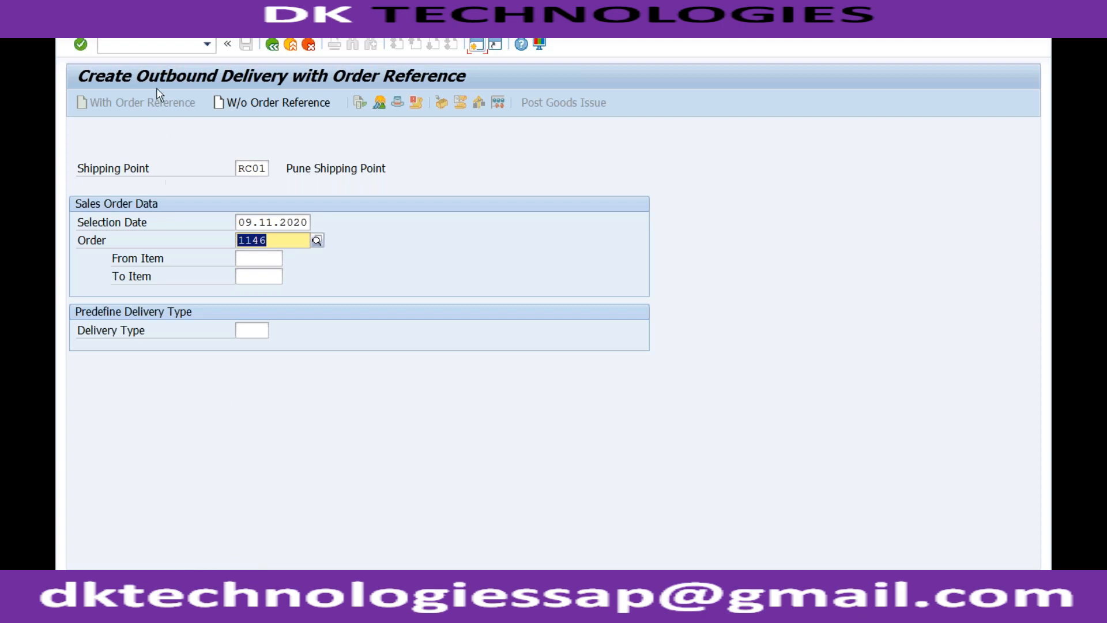
# Display the outbound delivery that was just saved
pyautogui.click(104, 26)
pyautogui.click(135, 93)
pyautogui.press('Return')
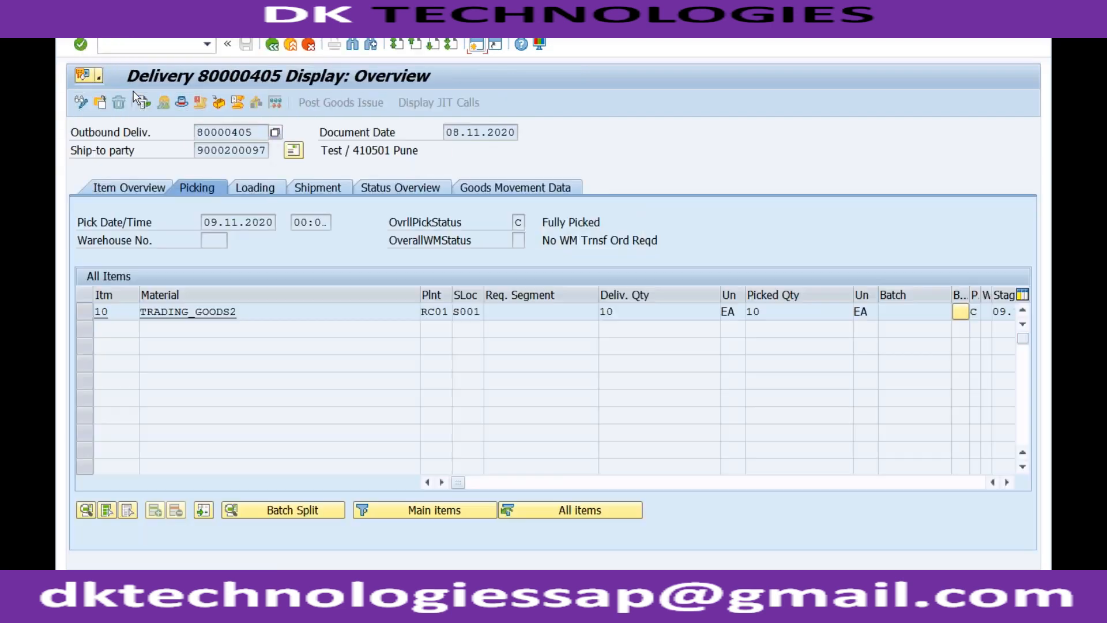
# Examine the processing status and the delivery type in the outbound delivery's header details
pyautogui.click(182, 104)
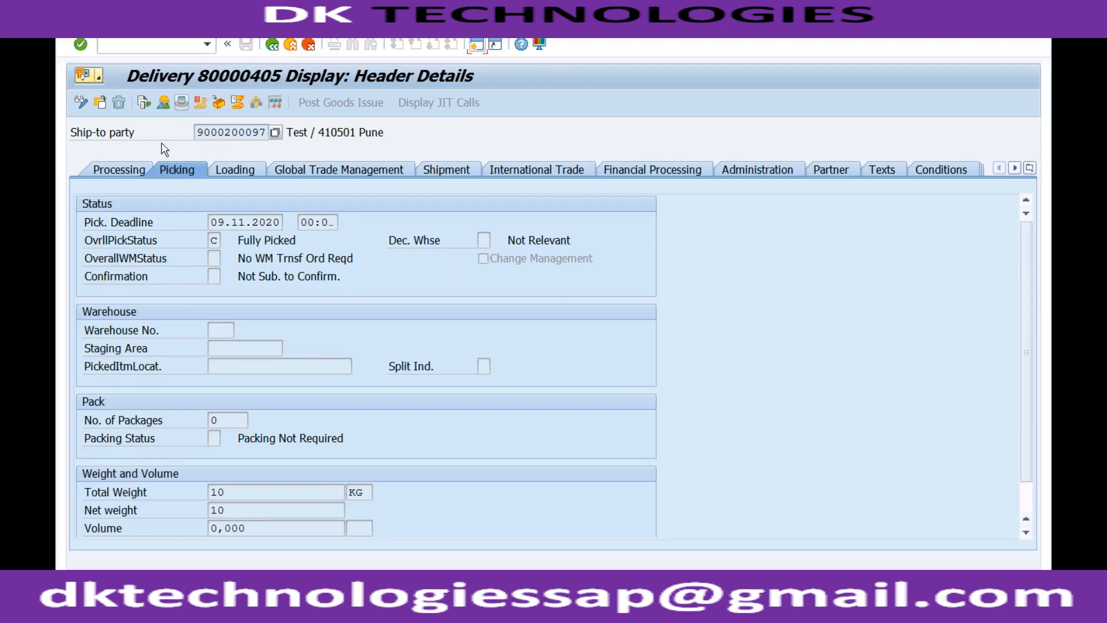
pyautogui.click(135, 168)
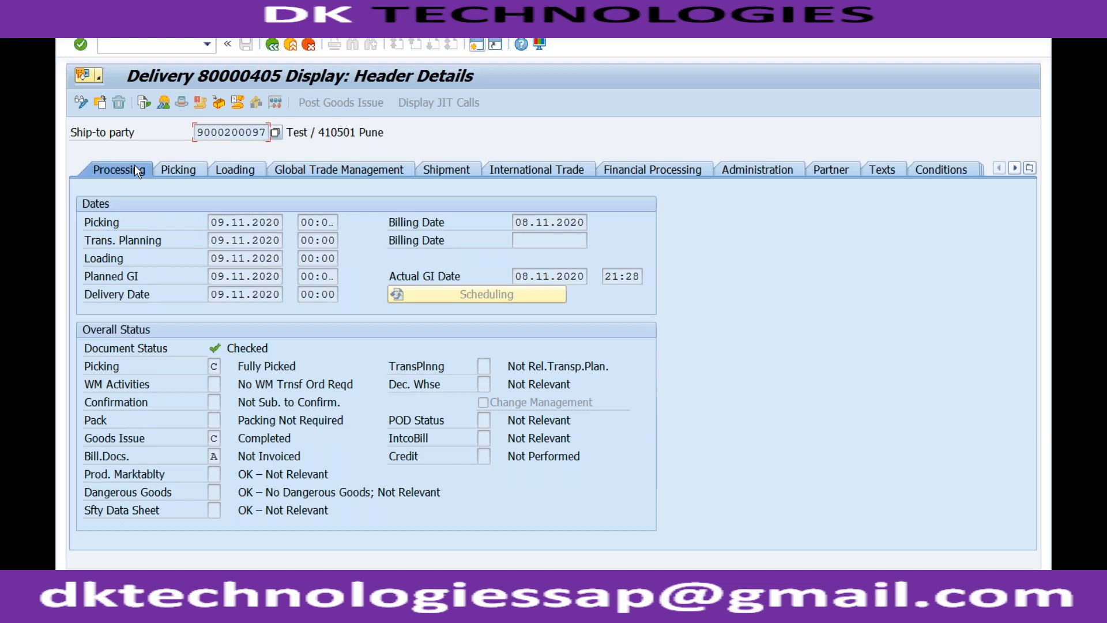
pyautogui.click(751, 168)
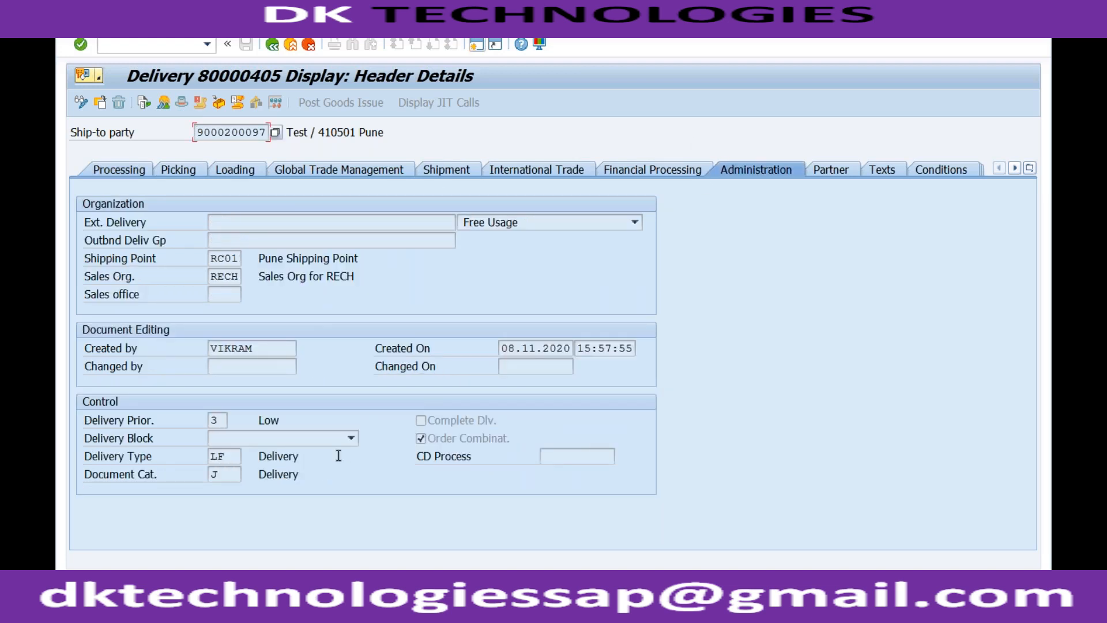
pyautogui.click(212, 456)
pyautogui.doubleClick(210, 456)
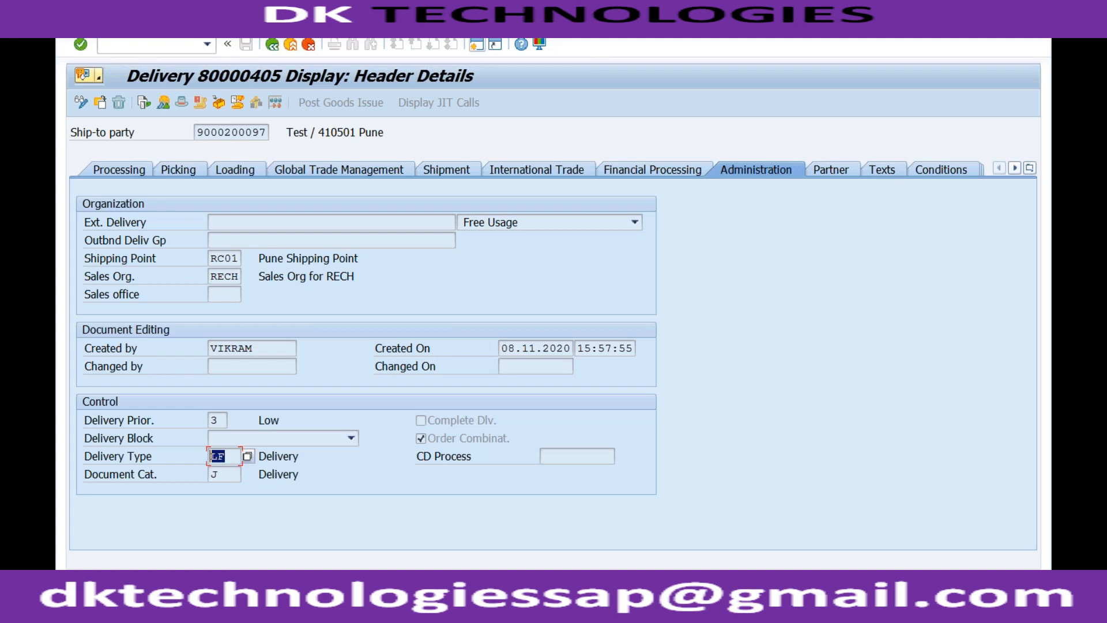
# Switch to the order type OR configuration and examine the delivery type and delivery block in its shipping settings
pyautogui.moveTo(255, 588)
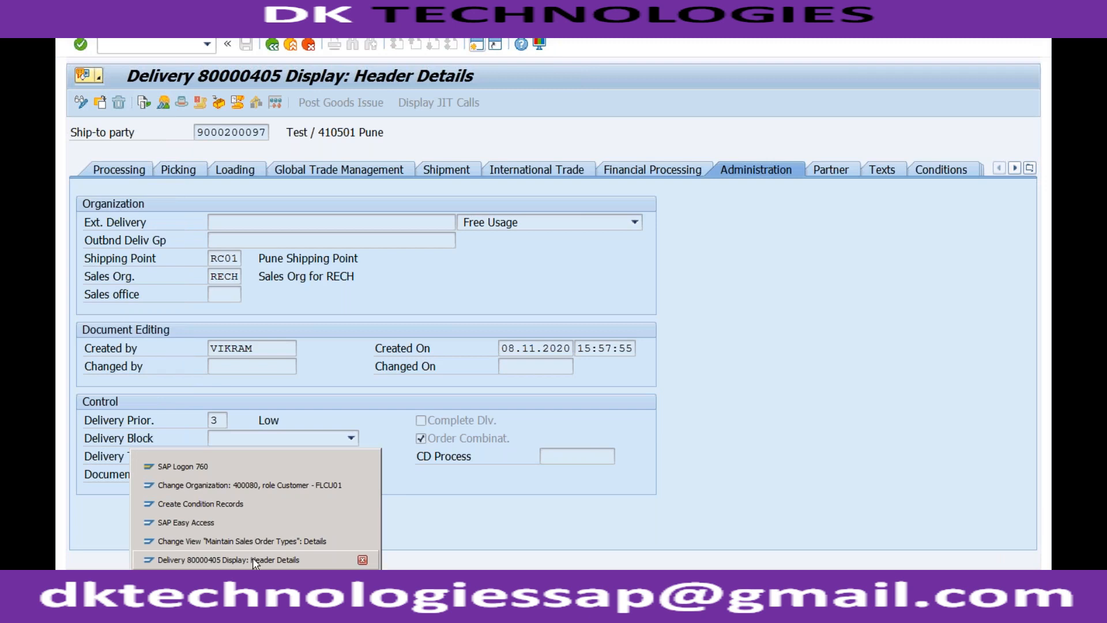
pyautogui.click(256, 541)
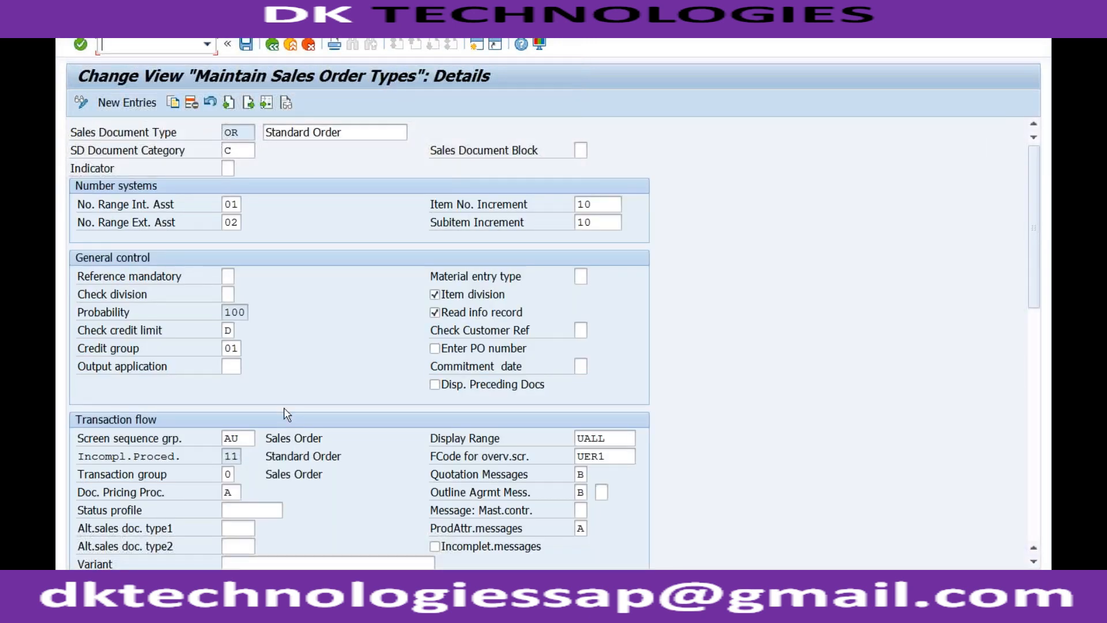
pyautogui.click(1031, 463)
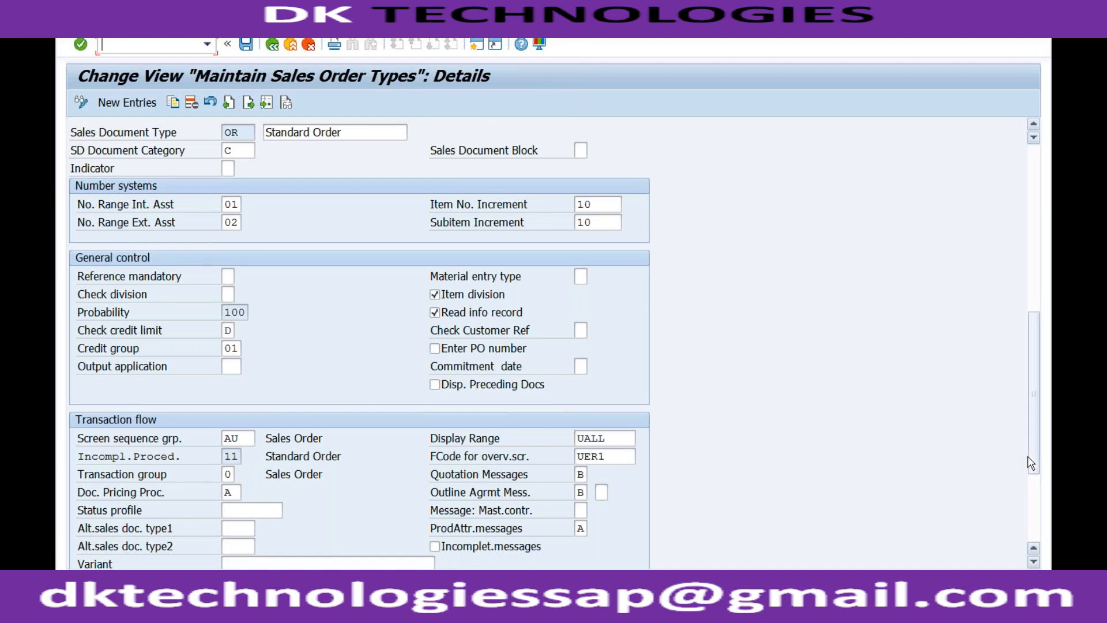
pyautogui.click(234, 257)
pyautogui.moveTo(233, 257); pyautogui.dragTo(222, 255)
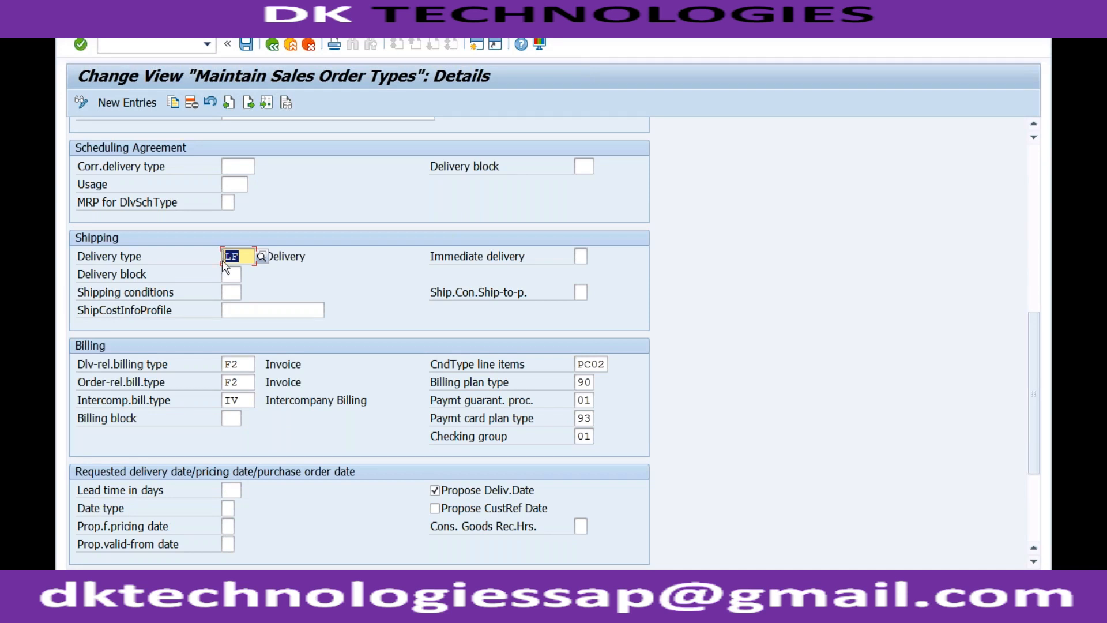
pyautogui.click(227, 271)
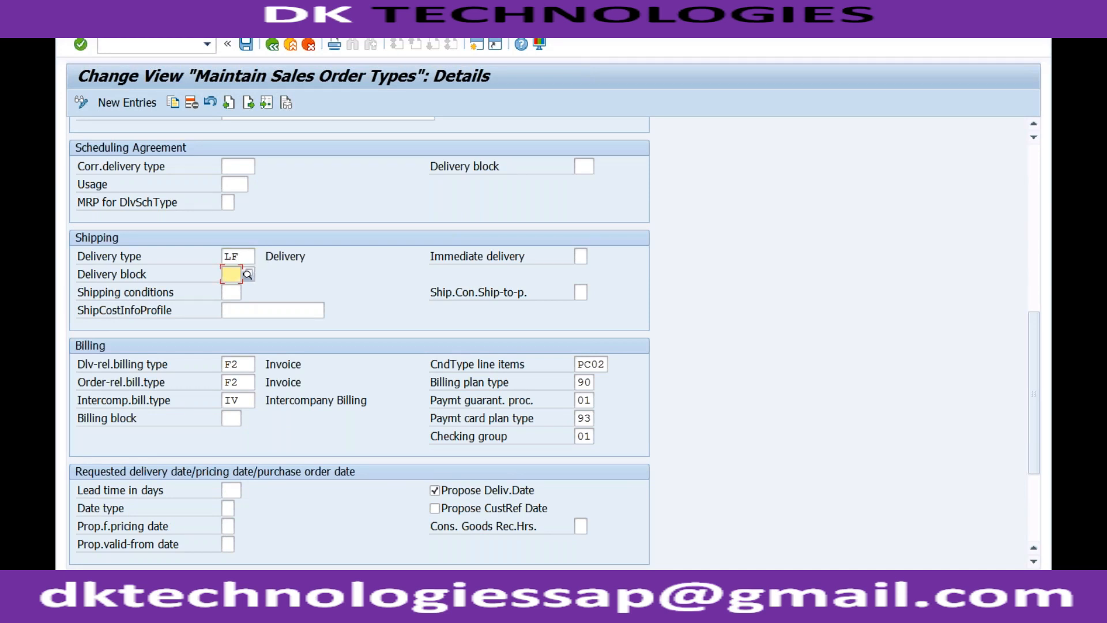
pyautogui.click(244, 258)
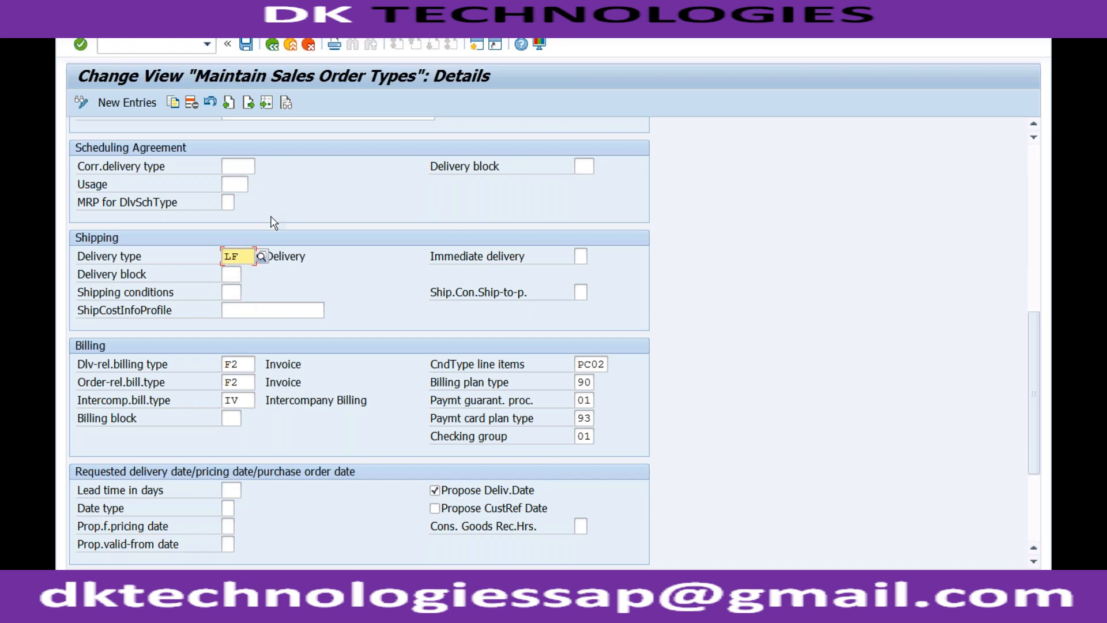
pyautogui.click(232, 275)
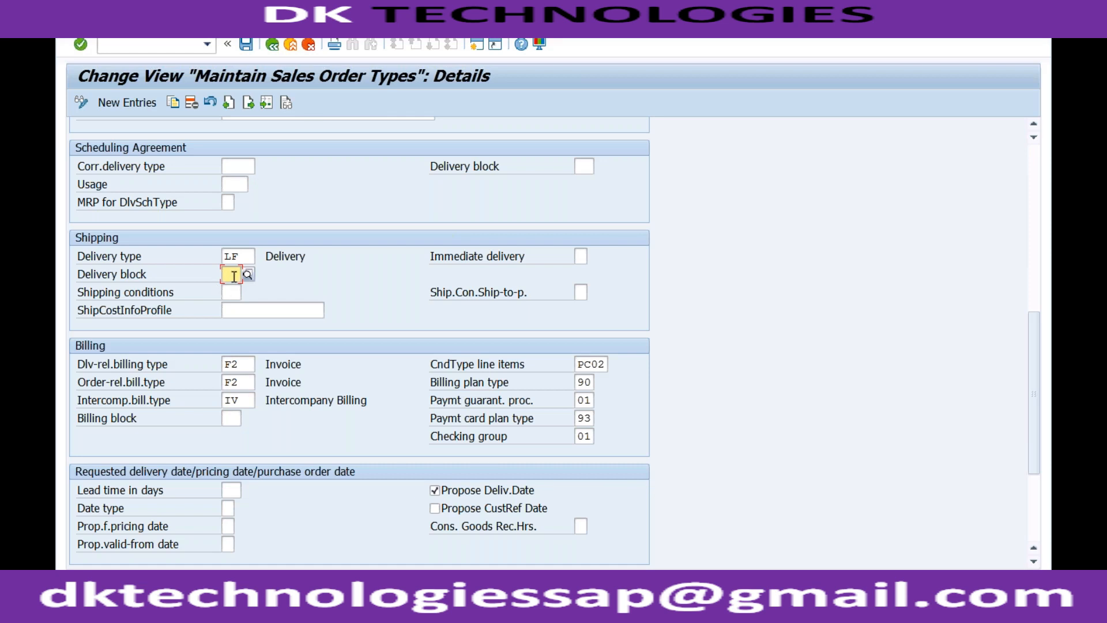
pyautogui.click(243, 256)
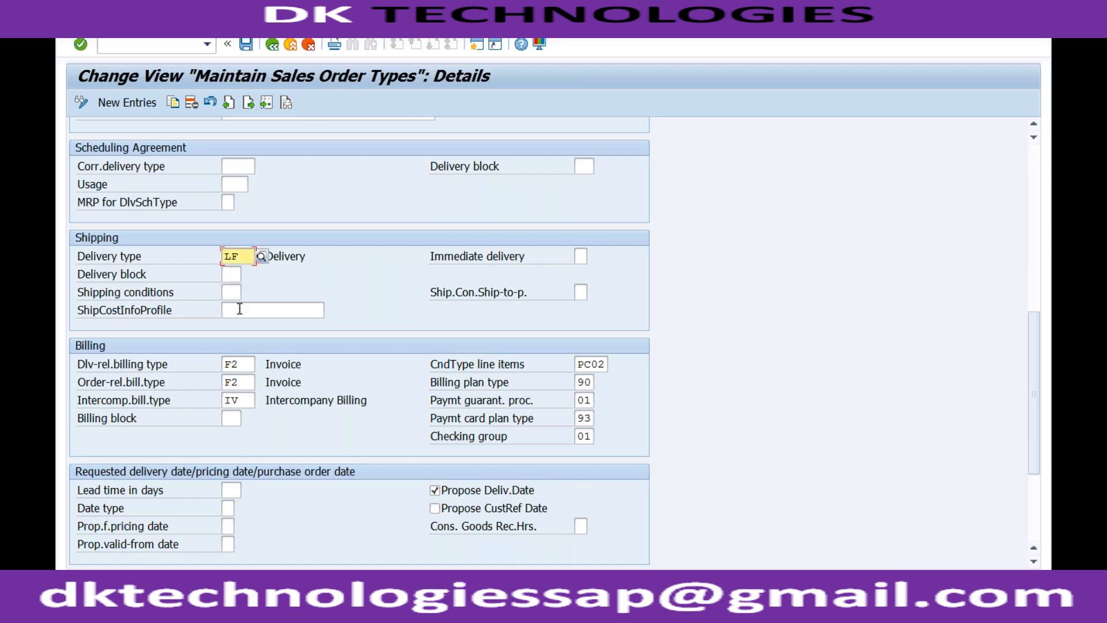
# Compare the delivery-related and order-related billing types in the billing settings of order type OR
pyautogui.click(243, 364)
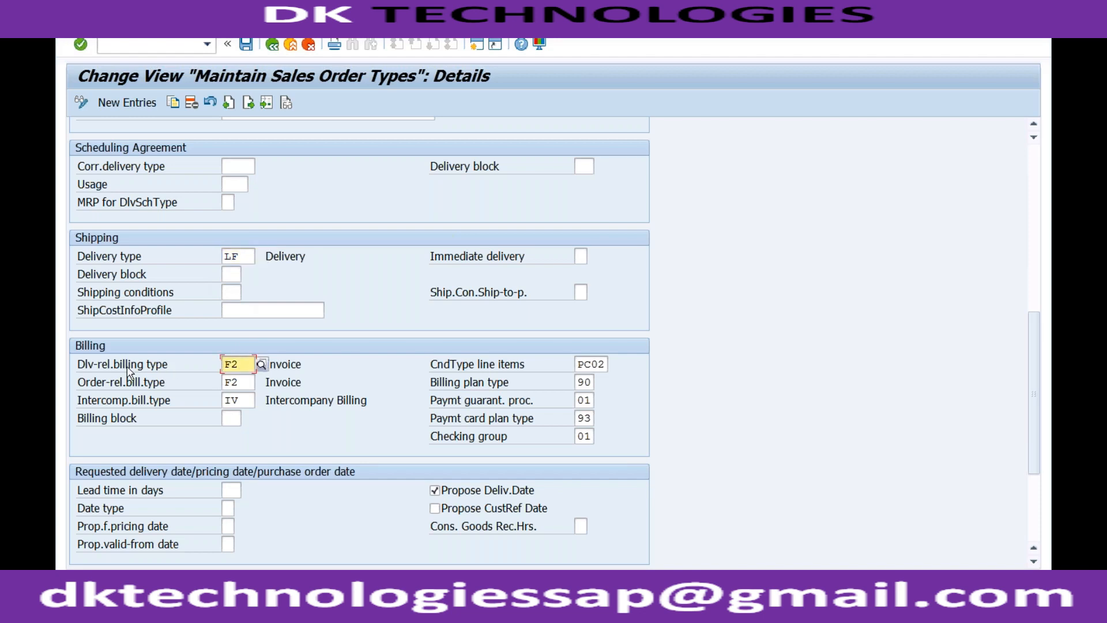
pyautogui.click(246, 381)
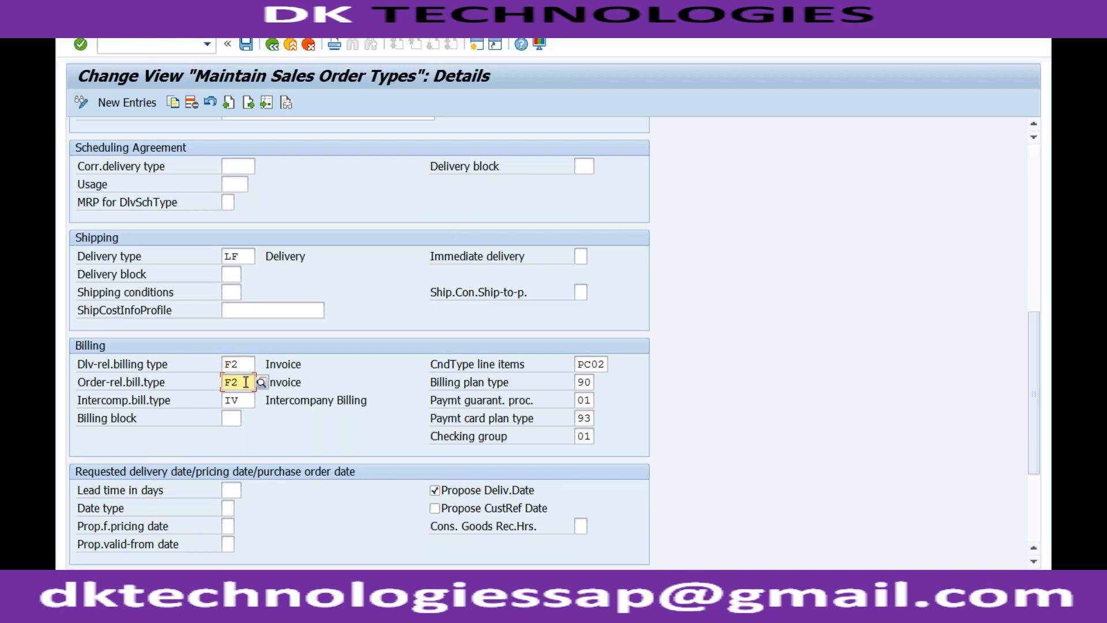
pyautogui.click(242, 364)
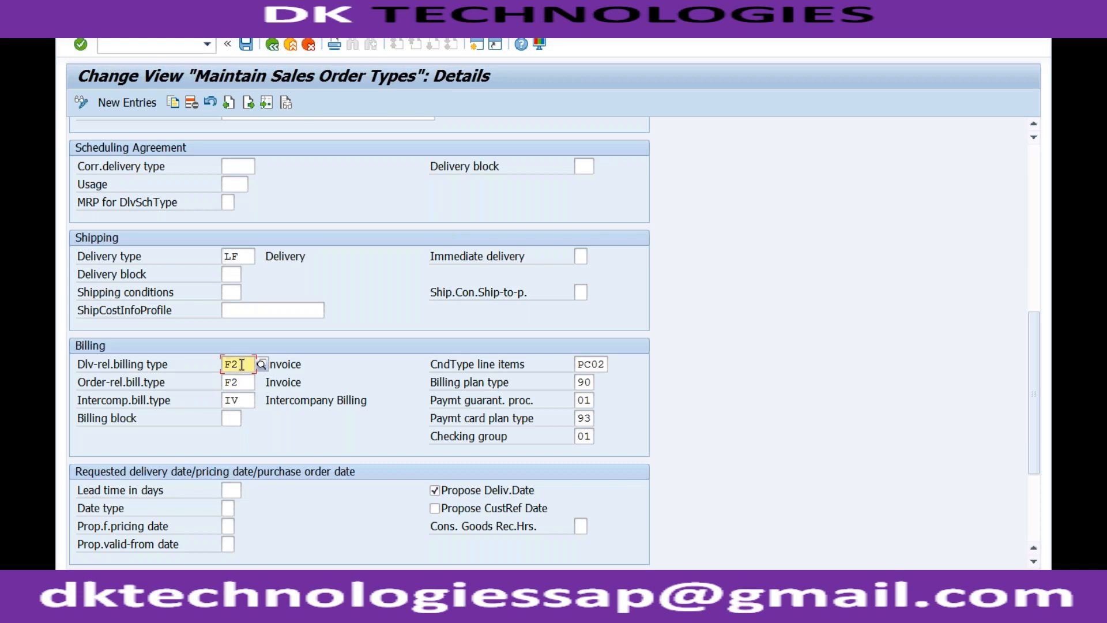
pyautogui.click(241, 386)
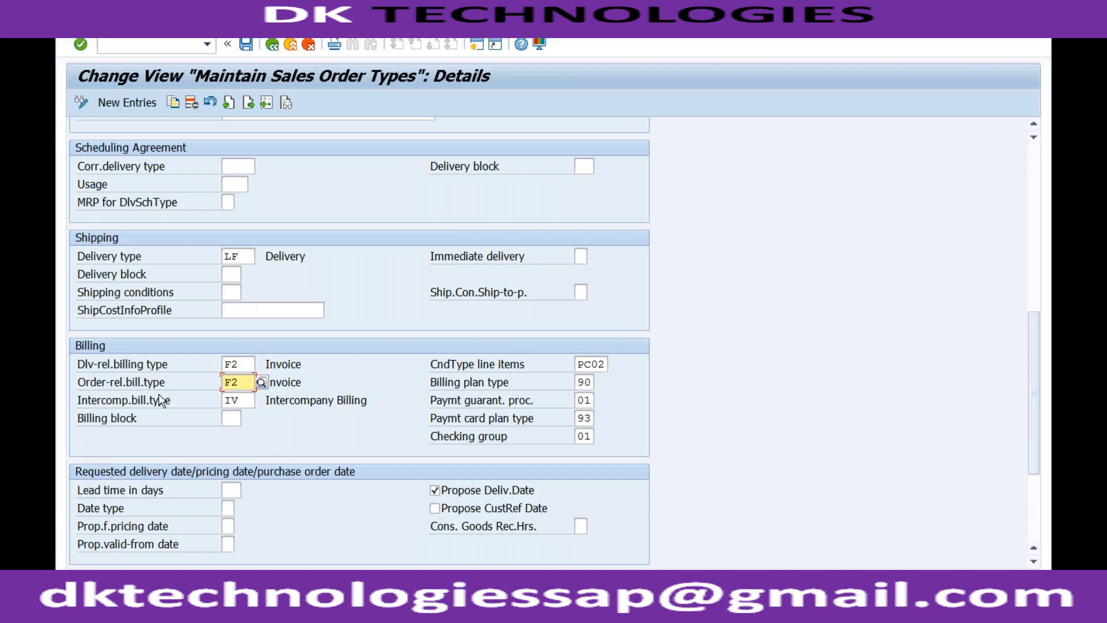
pyautogui.click(242, 364)
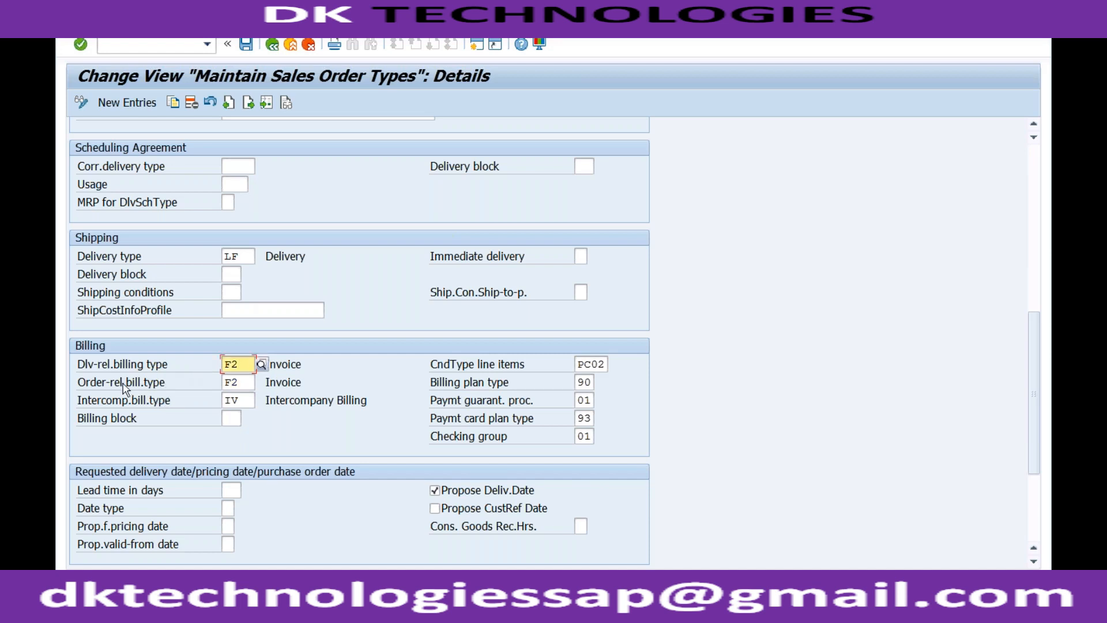
pyautogui.click(239, 382)
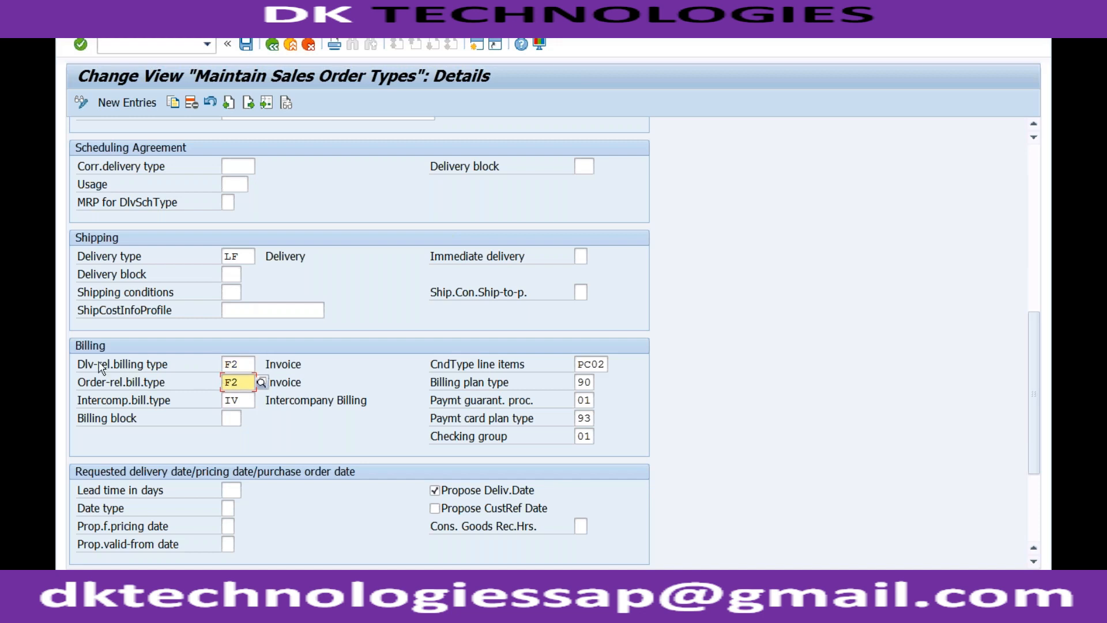
pyautogui.click(248, 367)
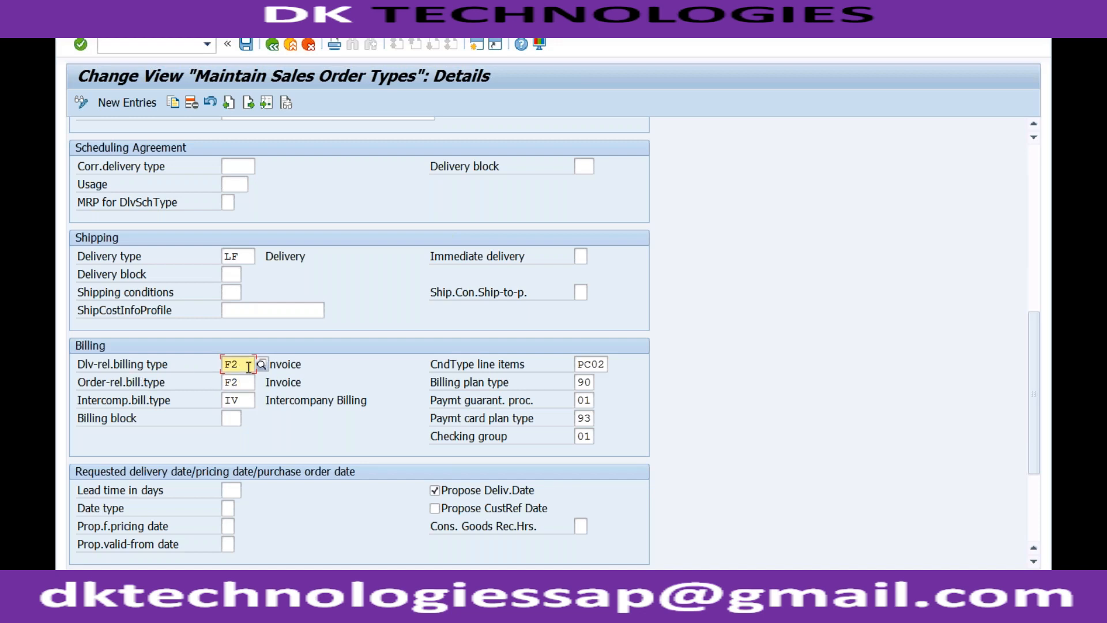
# Switch to the free SAP Easy Access session and start transaction VF01 to create a billing document for the delivery
pyautogui.click(190, 44)
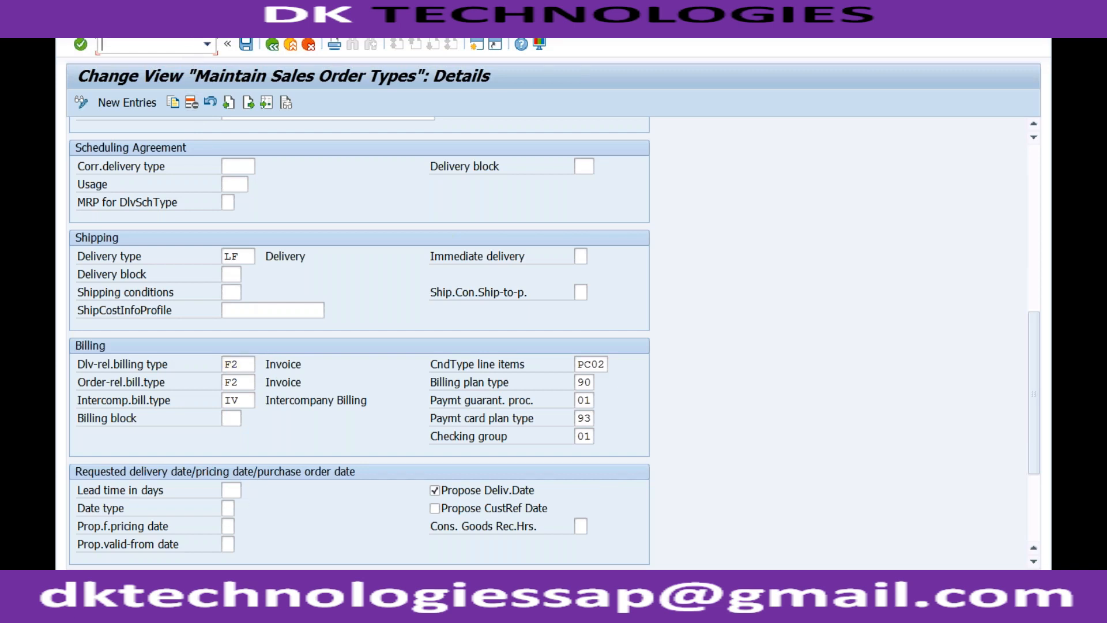
pyautogui.click(255, 611)
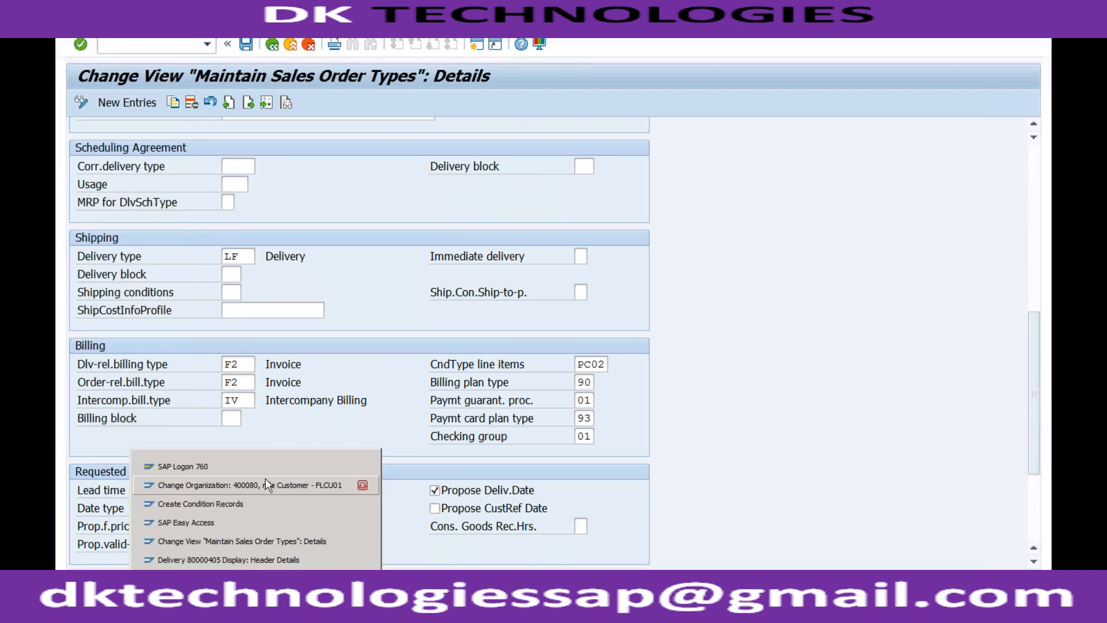
pyautogui.click(240, 523)
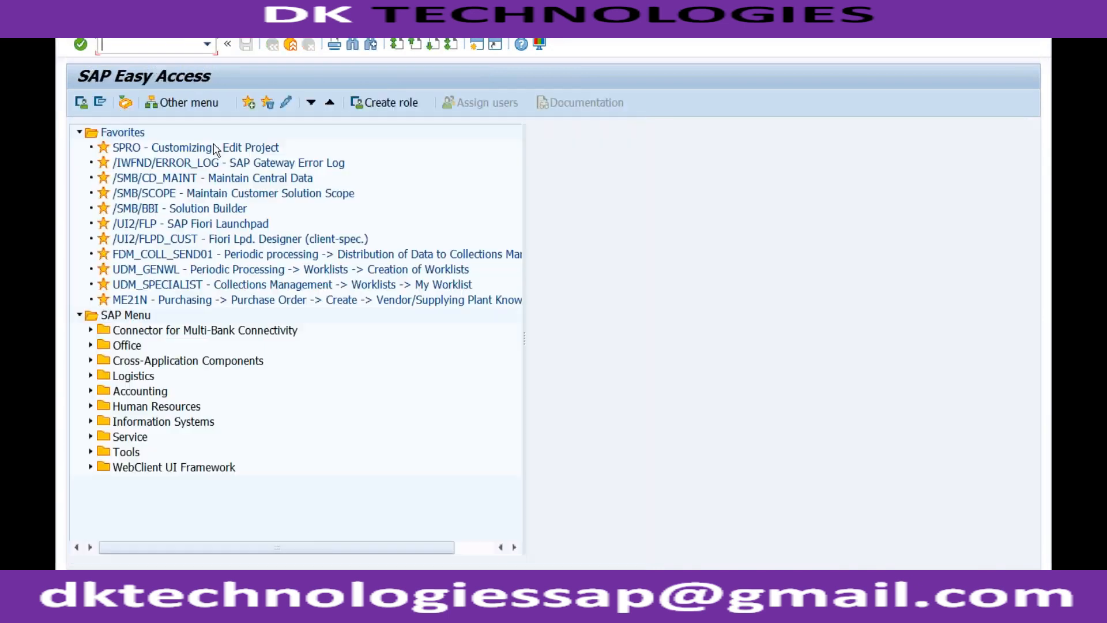
pyautogui.write('vf01')
pyautogui.press('Return')
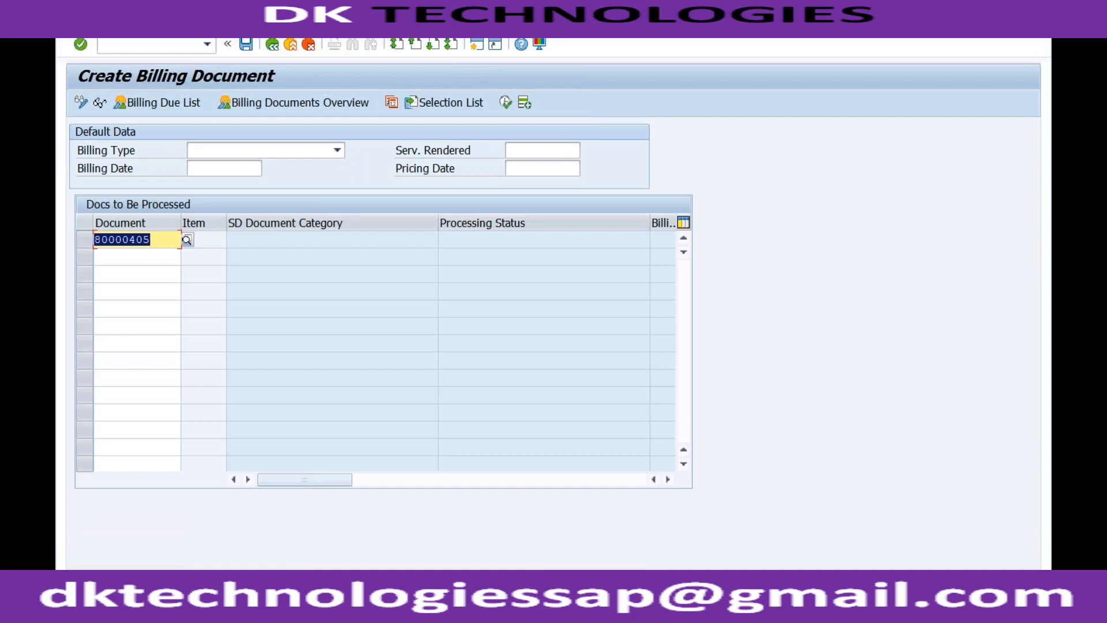
pyautogui.click(157, 238)
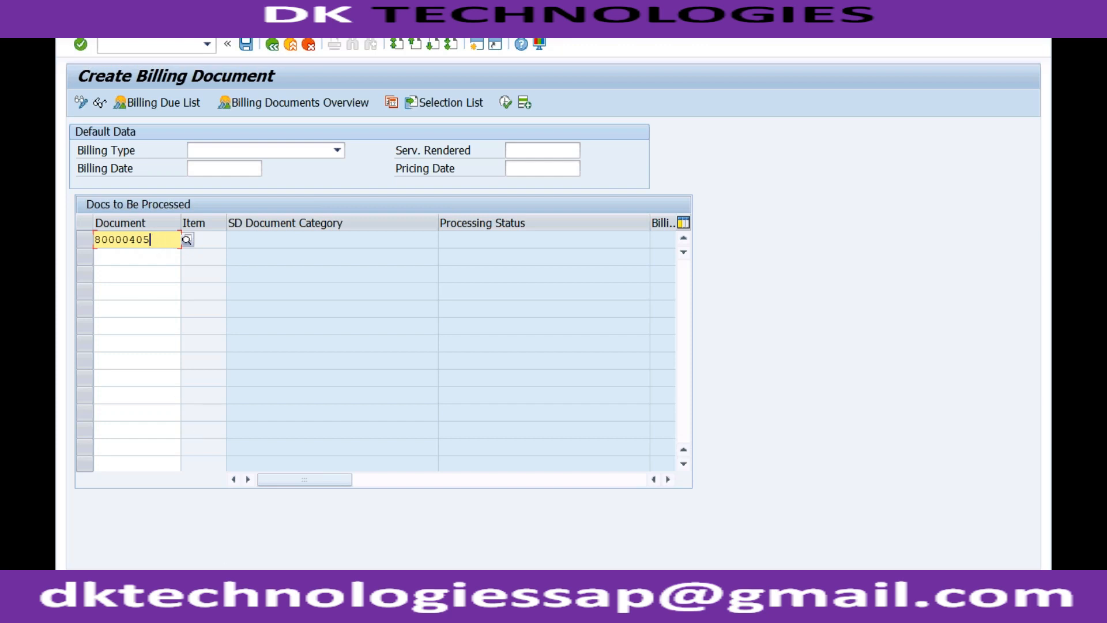
# Switch to the delivery's header details and display the goods issue material document from its document flow
pyautogui.click(255, 604)
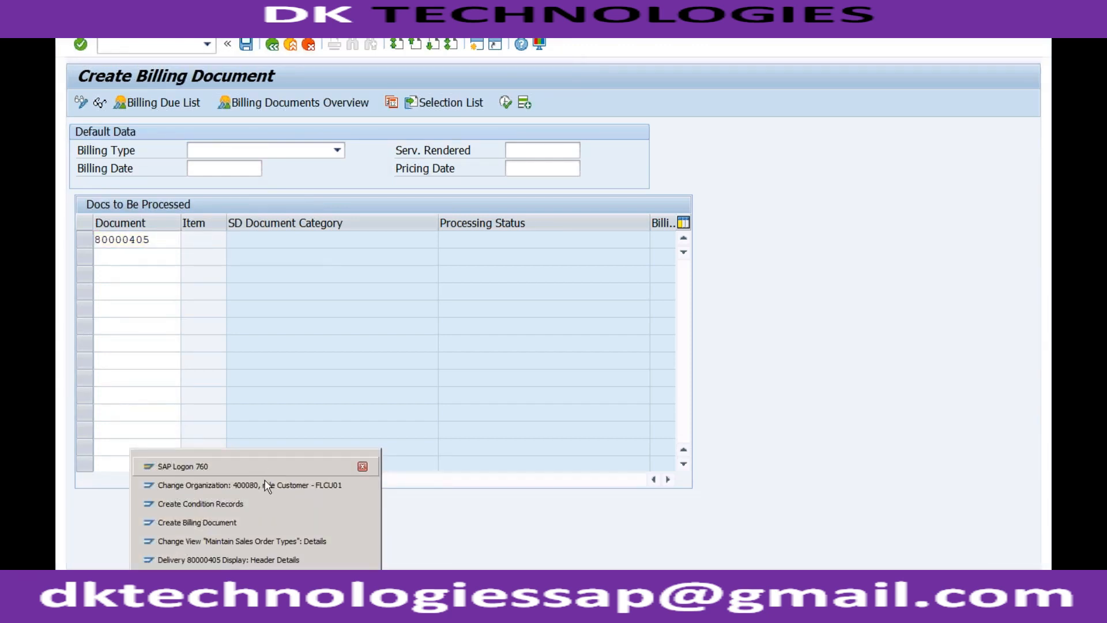
pyautogui.click(254, 560)
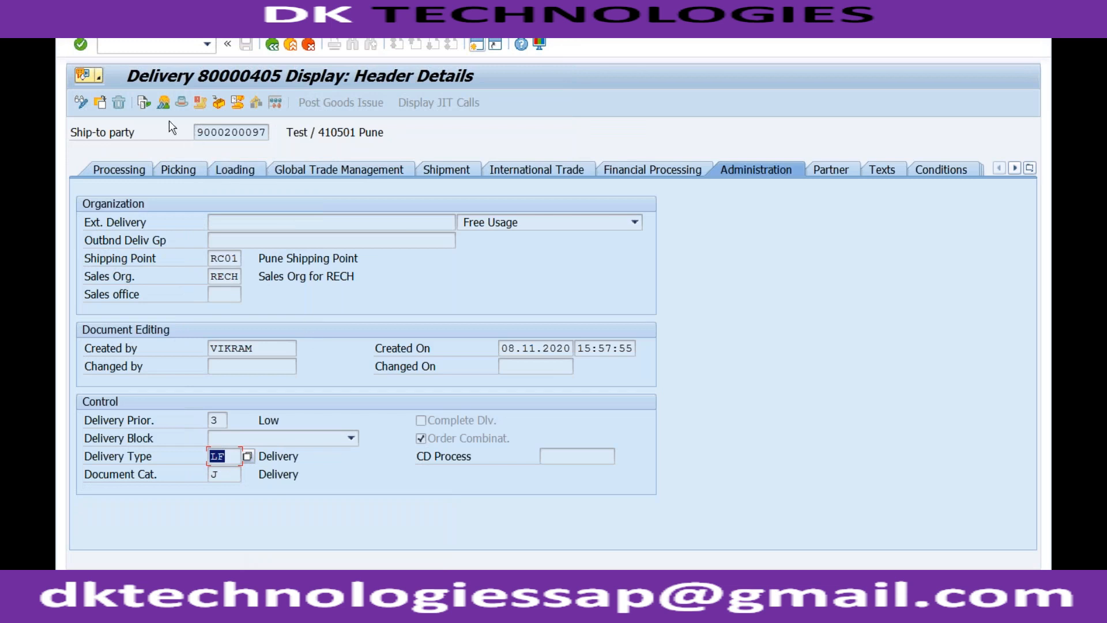
pyautogui.click(147, 104)
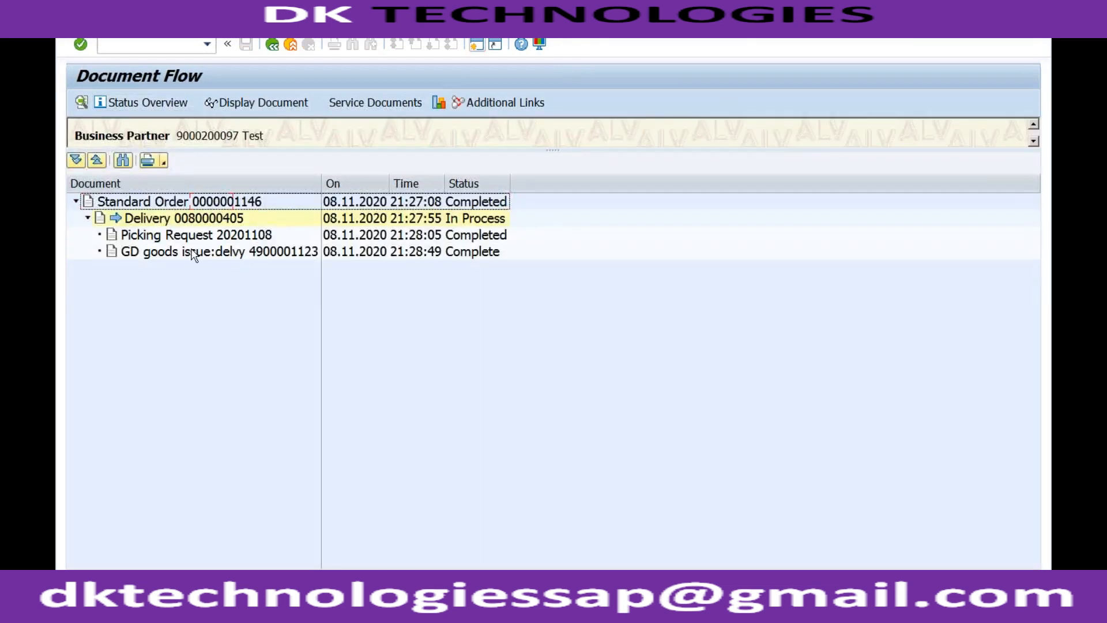
pyautogui.click(193, 253)
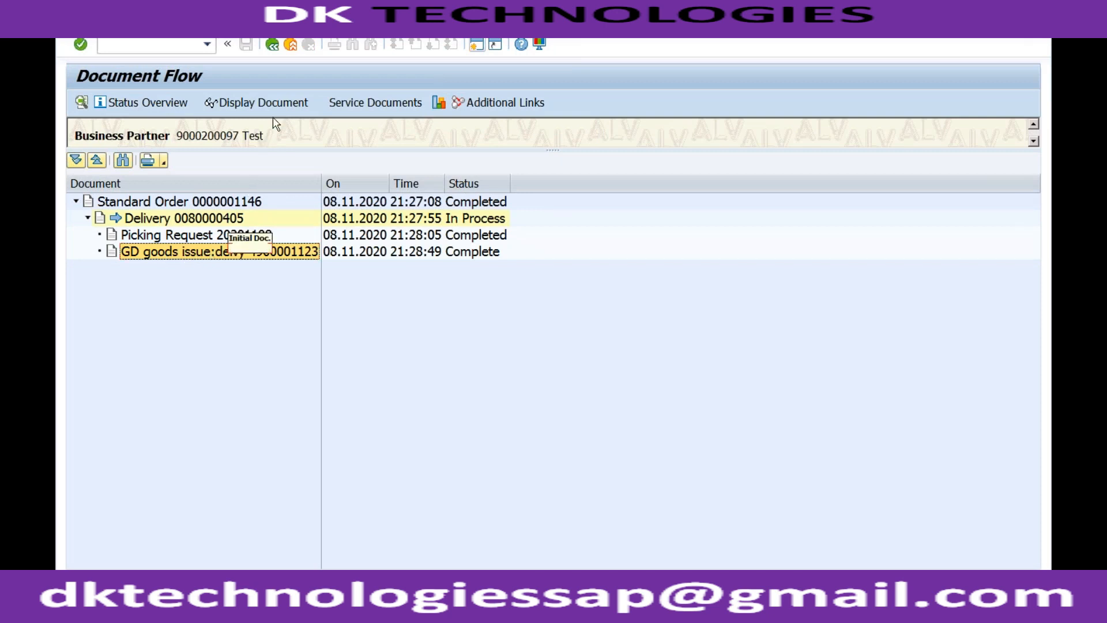
pyautogui.click(281, 104)
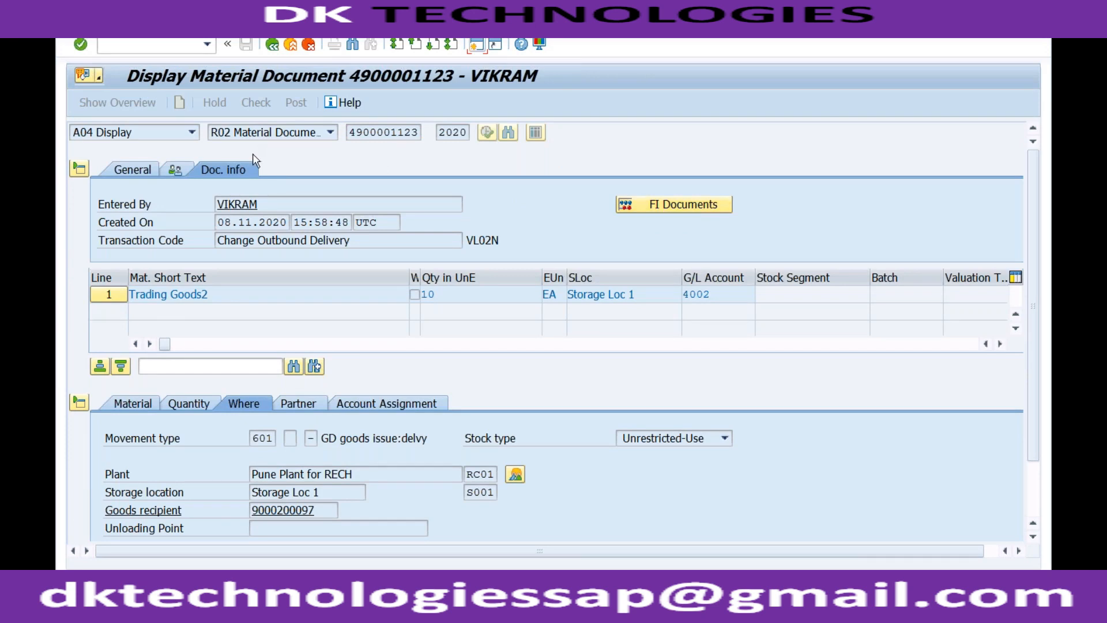
# Open the accounting document among the goods issue's FI documents to examine its stock account and COGS line items
pyautogui.click(672, 209)
pyautogui.click(176, 204)
pyautogui.doubleClick(176, 205)
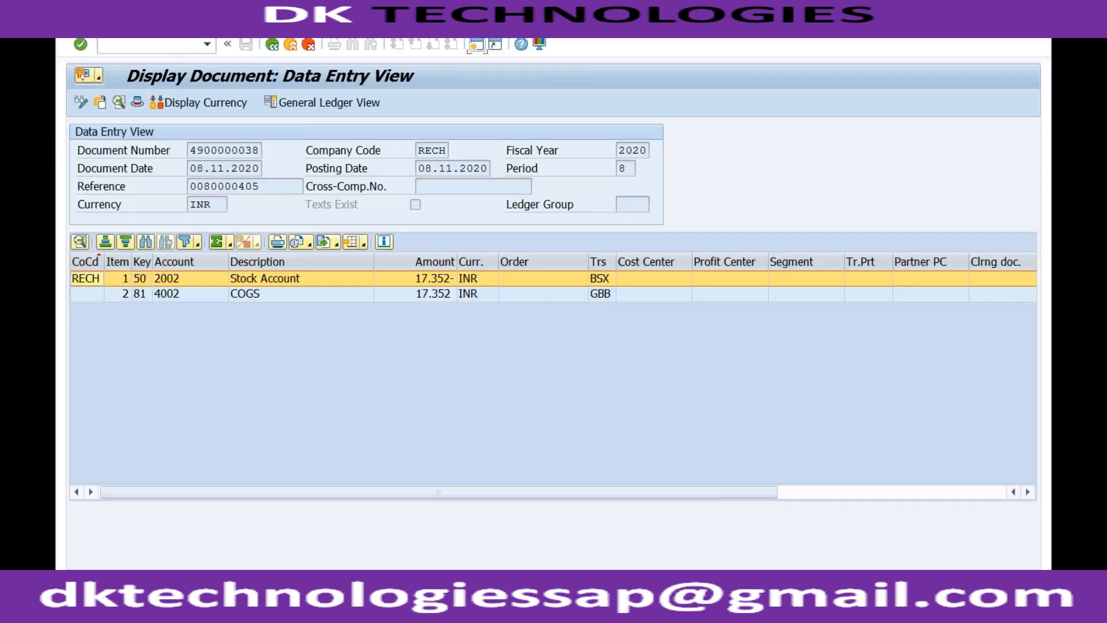